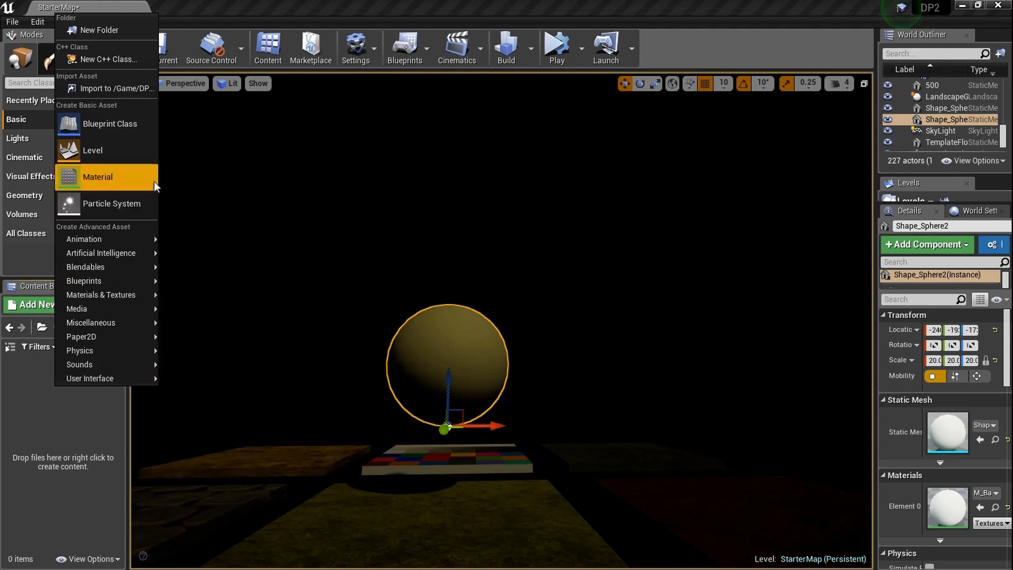
Create a material named Scifi and open it in the material editor as a tab docked beside StarterMap.
type("Scifi")
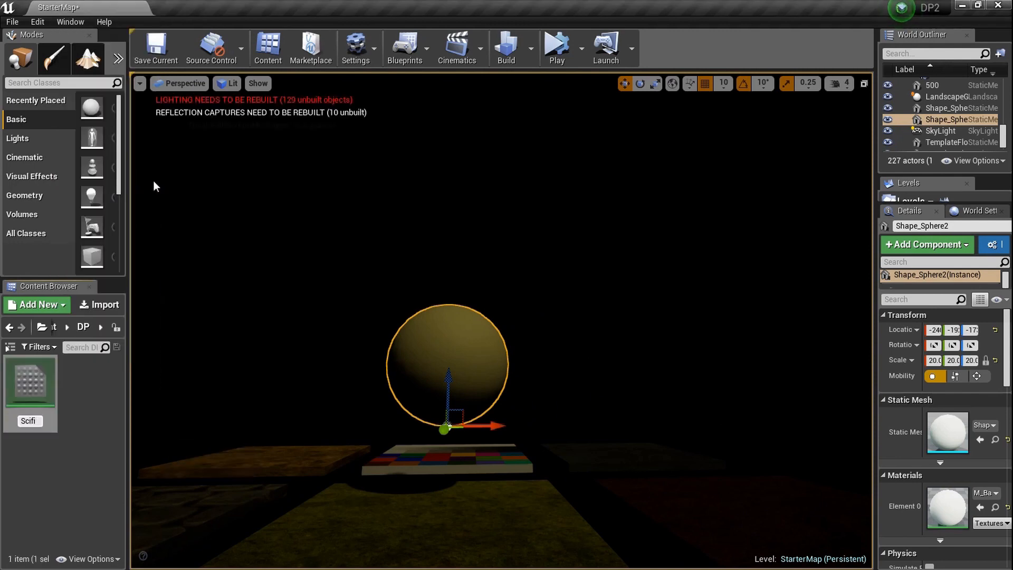
key("Return")
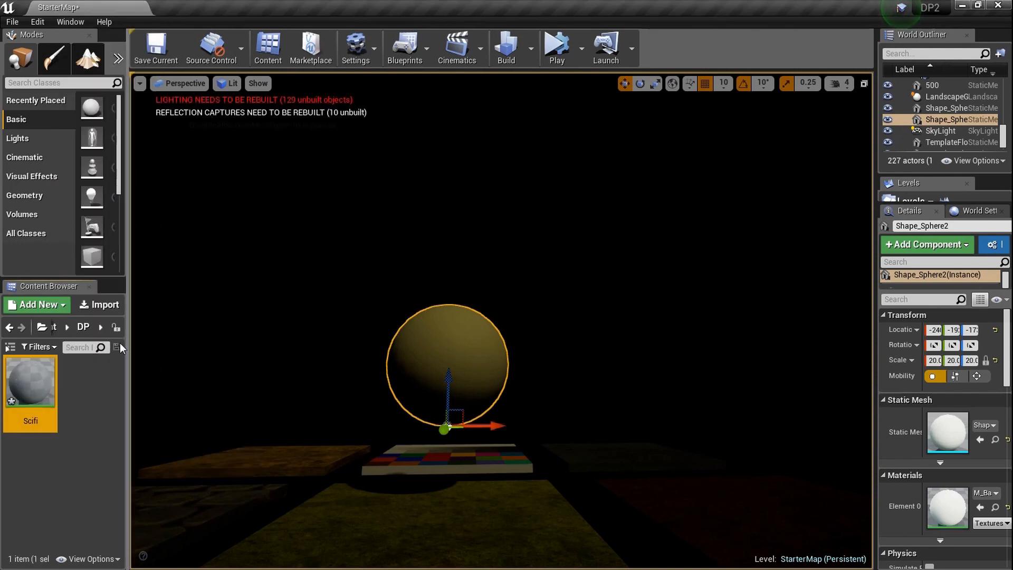
double_click(47, 382)
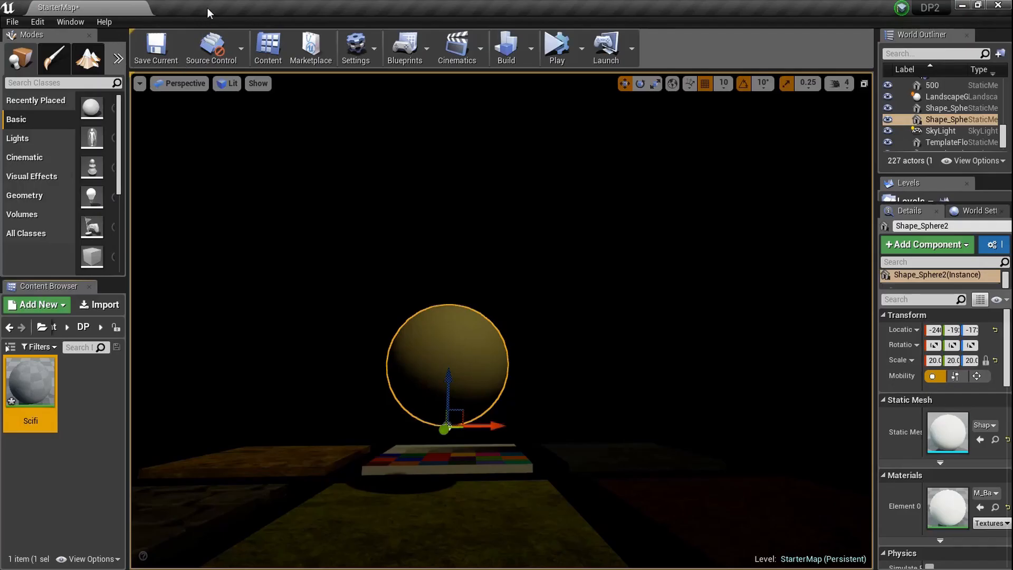
left_click_drag(207, 8, 214, 1)
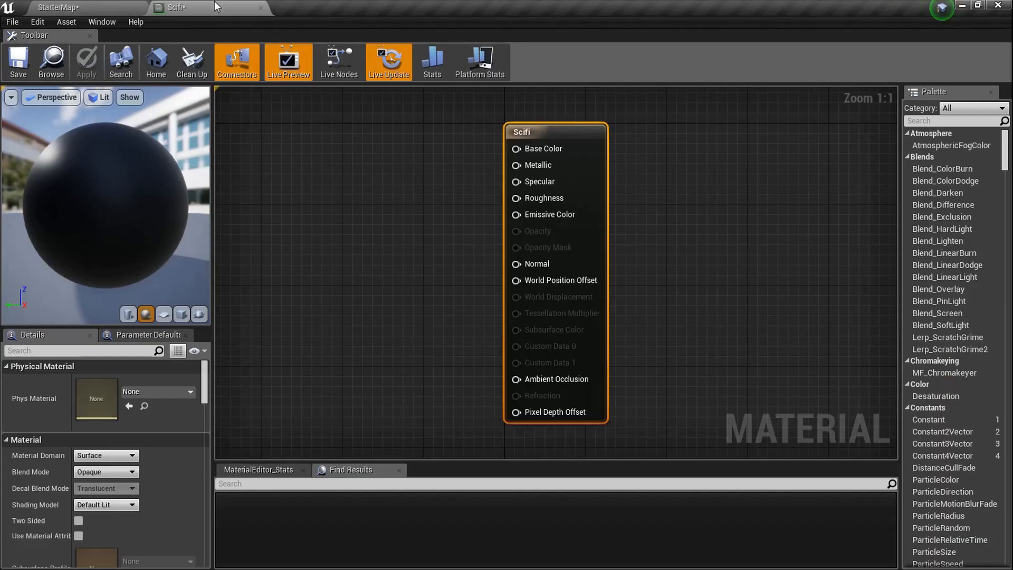
left_click(89, 7)
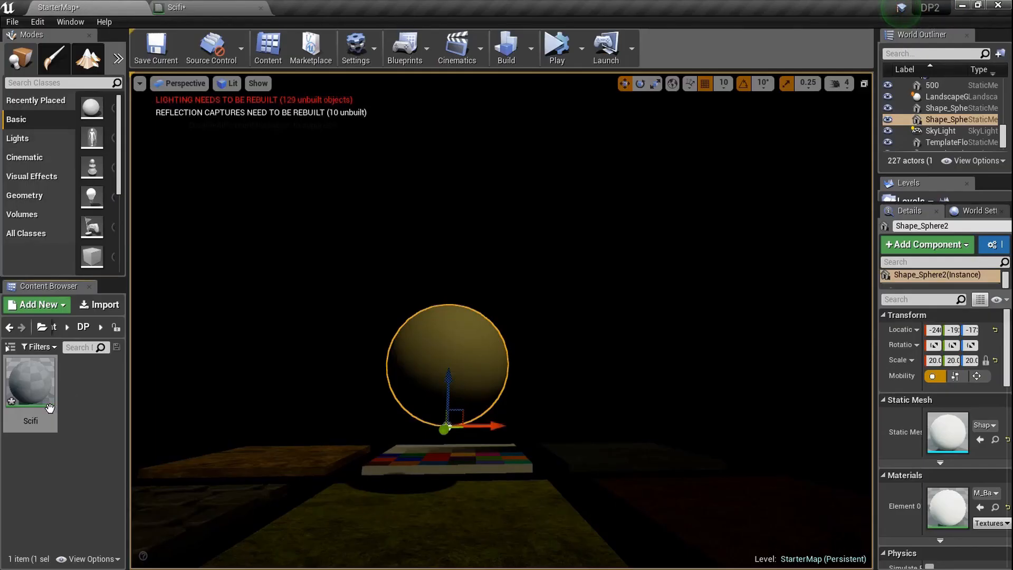
left_click(211, 1)
Add a TexCoord node in the empty graph area beside the Scifi material node.
scroll(457, 226, "up", 4)
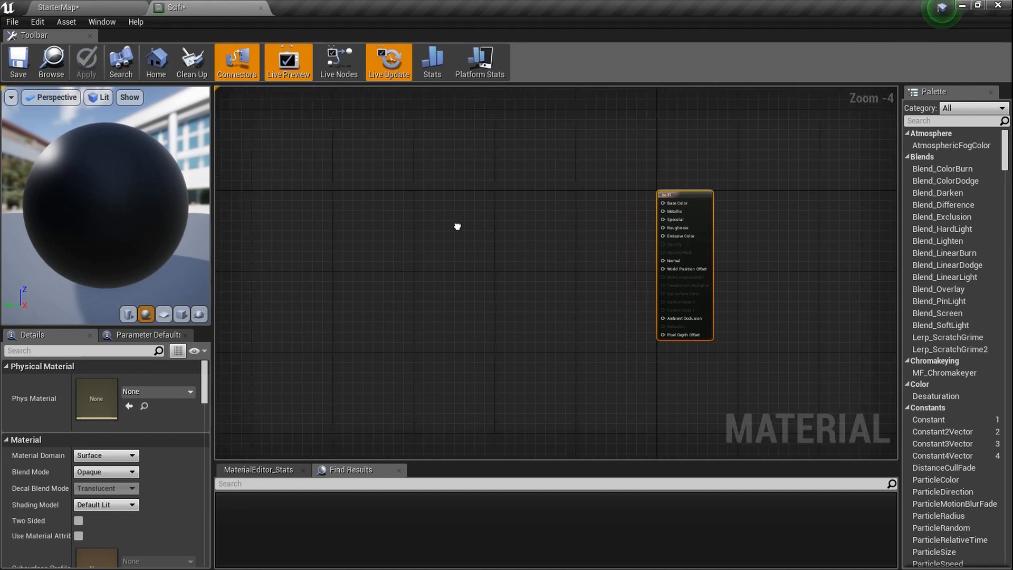
right_click(439, 231)
left_click(425, 211)
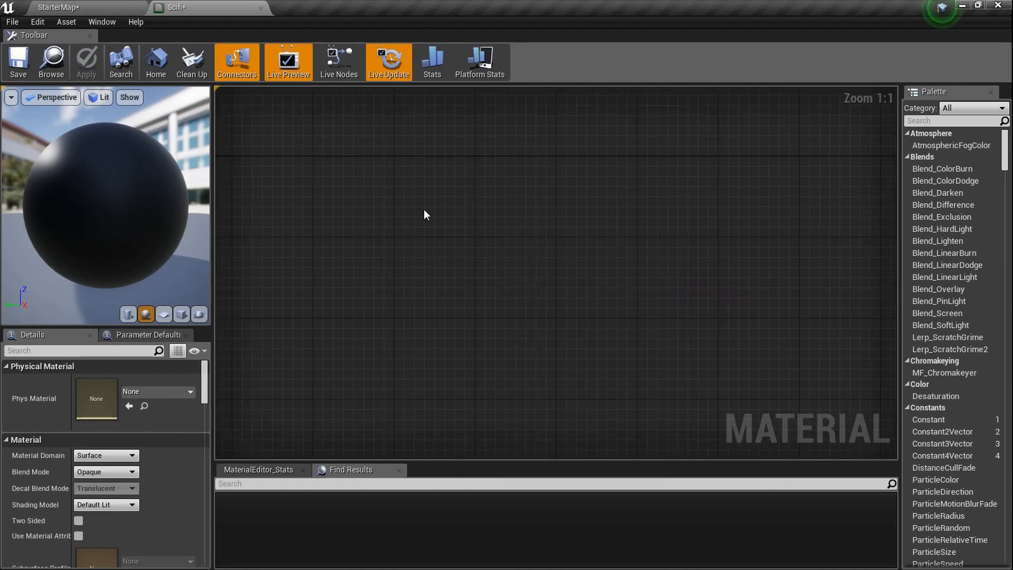
right_click(434, 218)
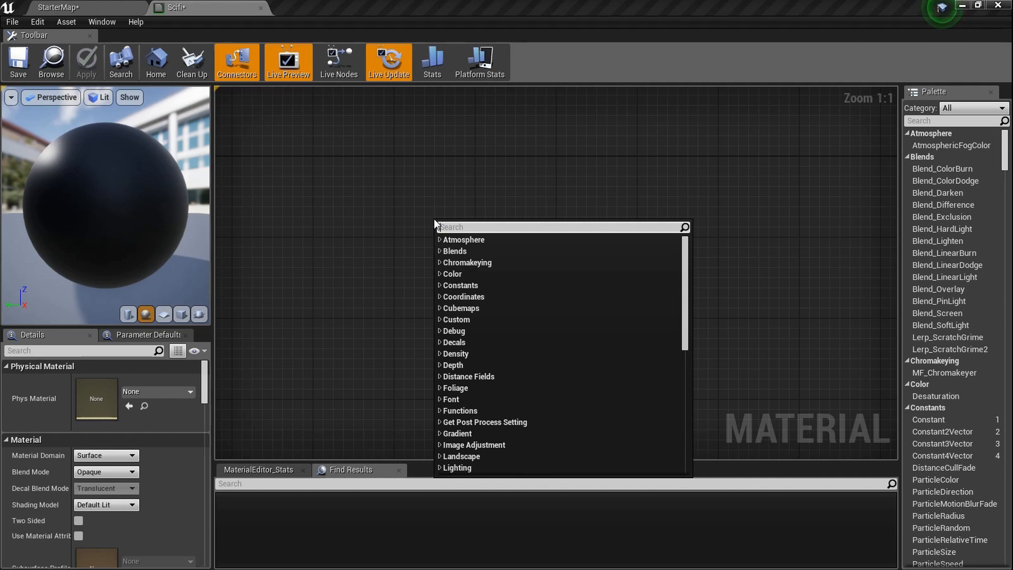
type("texcoord")
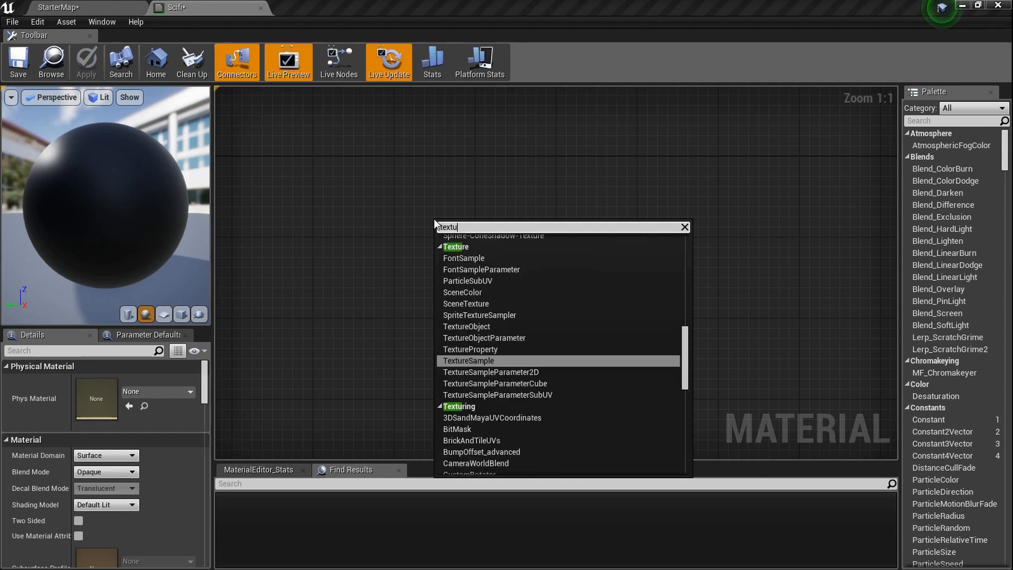
key("Return")
left_click_drag(490, 224, 430, 227)
Add a Panner node fed by the TexCoord output and set its Speed Y to 0.09.
left_click_drag(488, 245, 487, 246)
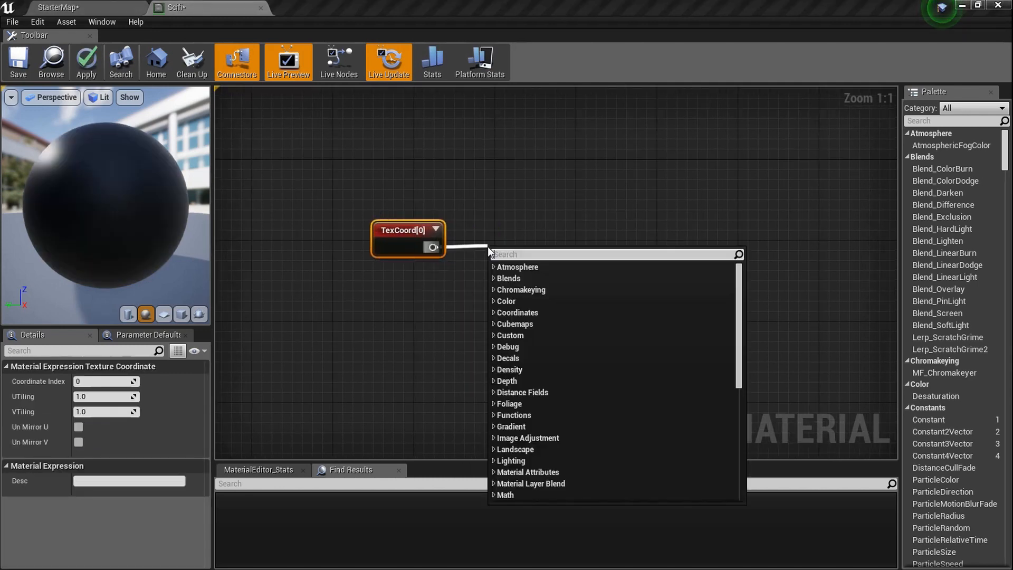
type("panner")
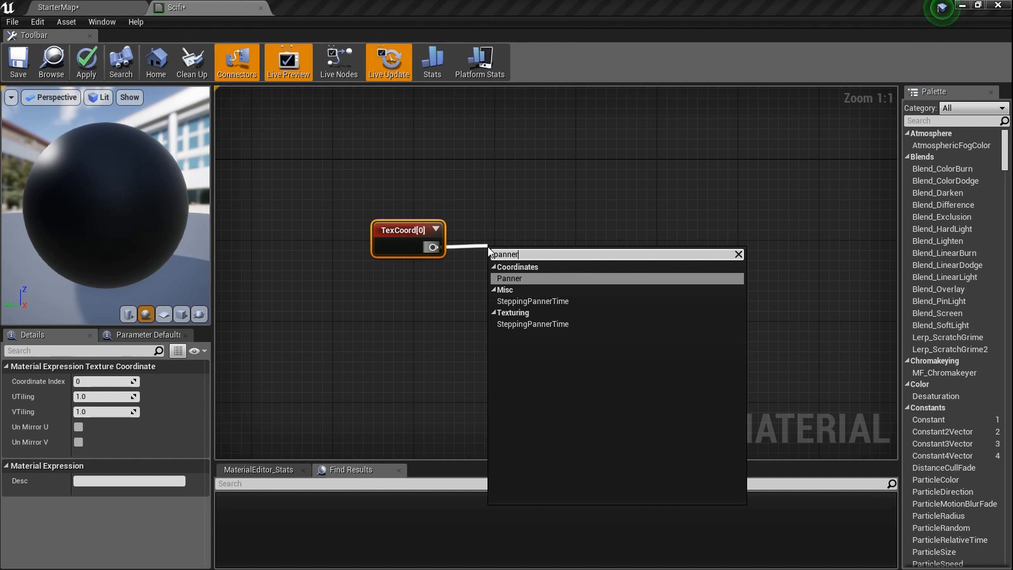
key("Return")
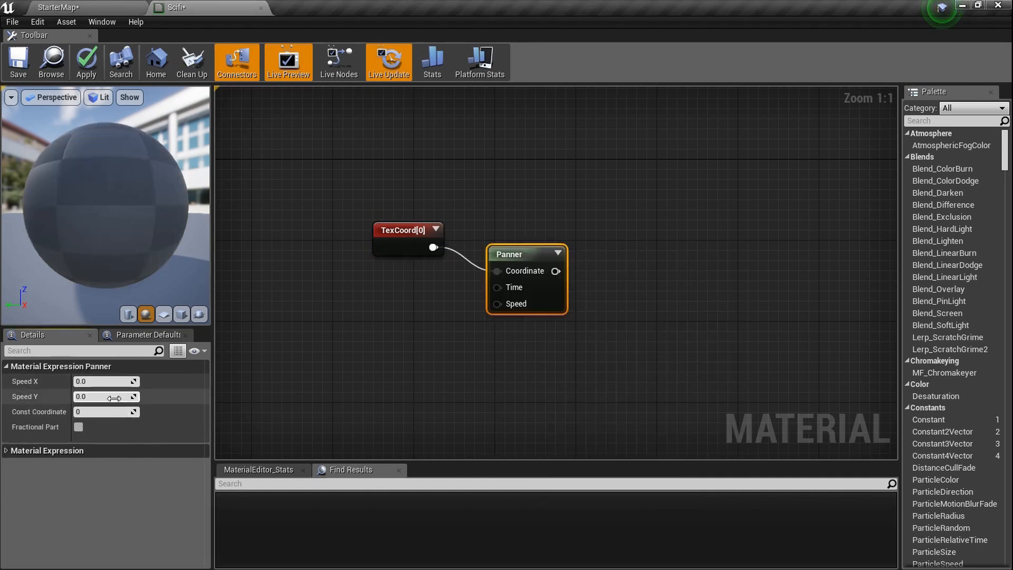
left_click(114, 398)
type(".09")
key("Return")
Add a component mask node fed by the Panner's output and expand its thumbnail preview.
left_click_drag(589, 291, 348, 231)
right_click_drag(511, 253, 490, 256)
scroll(388, 232, "up", 2, "ctrl")
left_click_drag(478, 278, 547, 254)
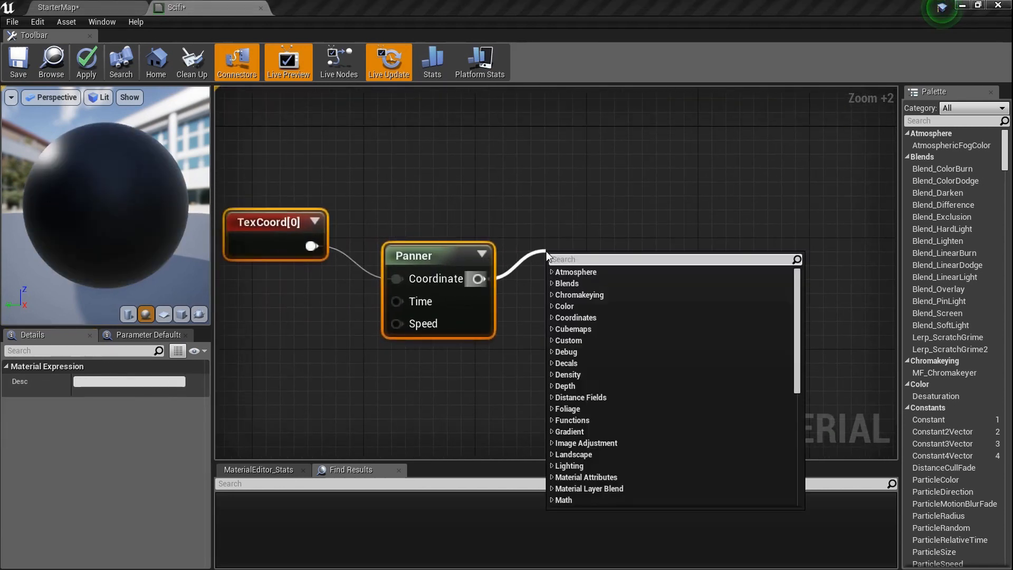
type("mask")
key("Return")
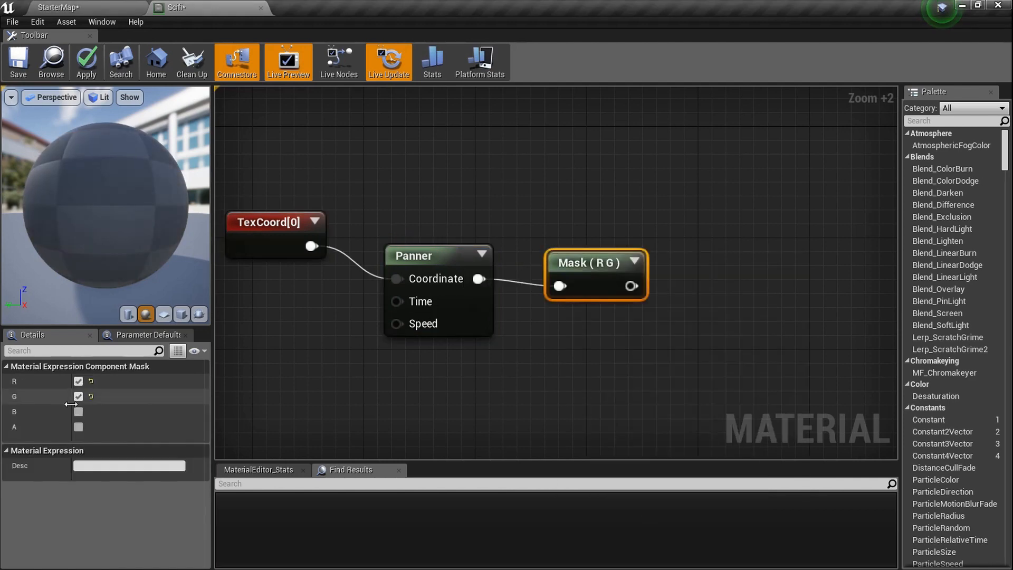
left_click(634, 263)
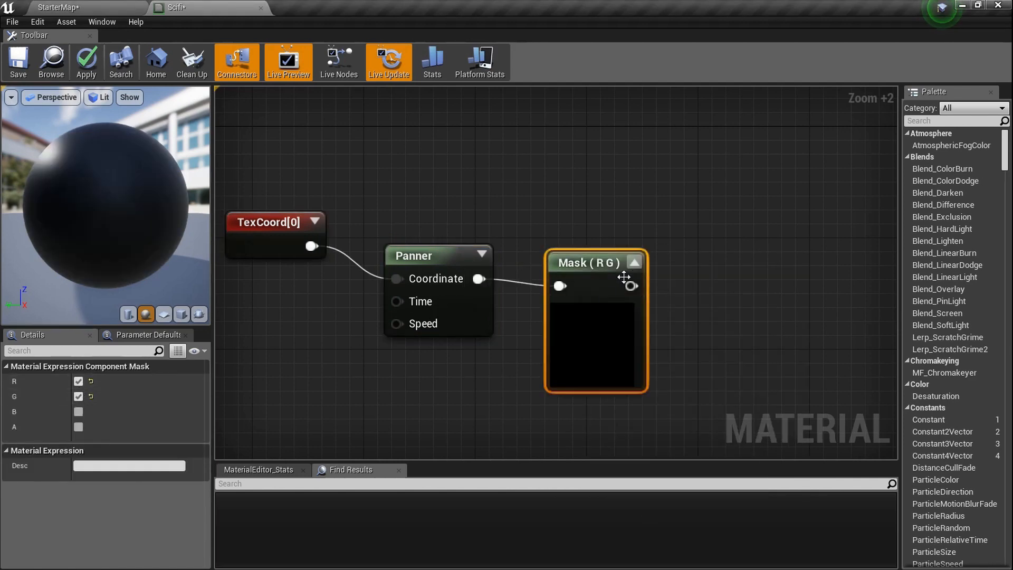
Move the mask node closer to the Panner and turn off its R channel, leaving only G.
scroll(606, 285, "down", 2)
left_click_drag(582, 393, 366, 242)
left_click_drag(610, 275, 539, 242)
left_click(539, 242)
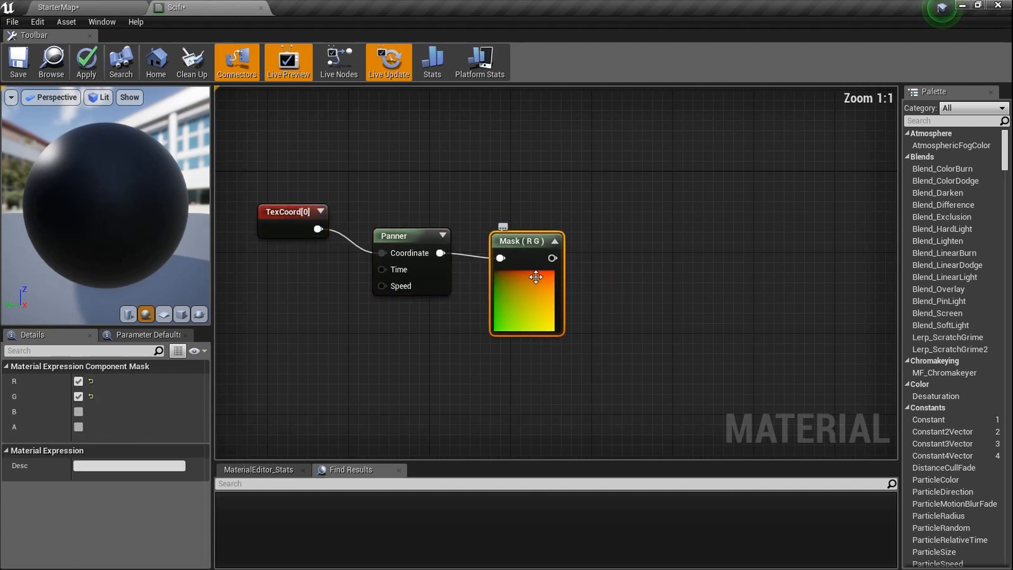
left_click(78, 381)
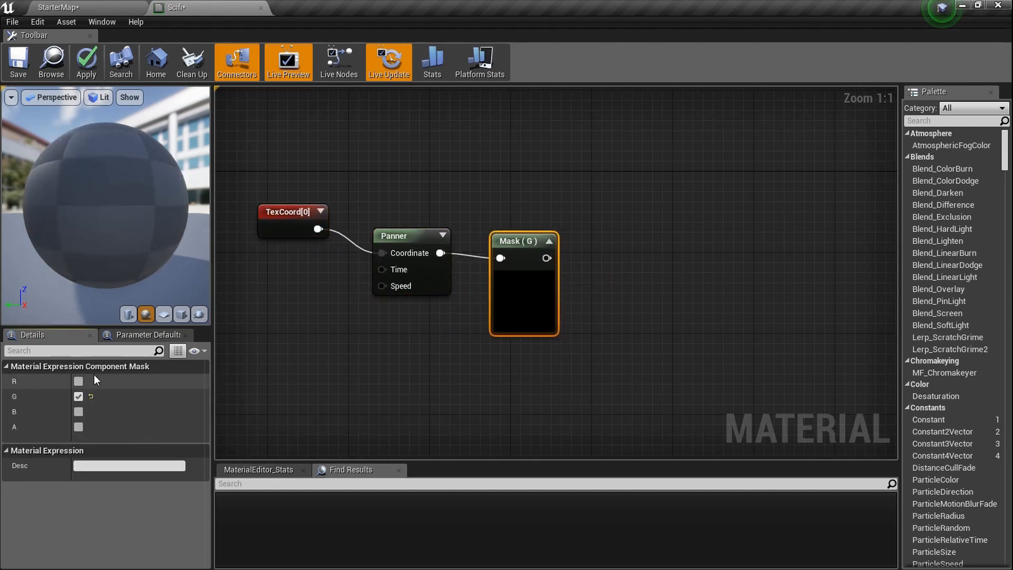
Preview the green-channel mask node on the preview sphere and stop previewing it.
right_click(538, 245)
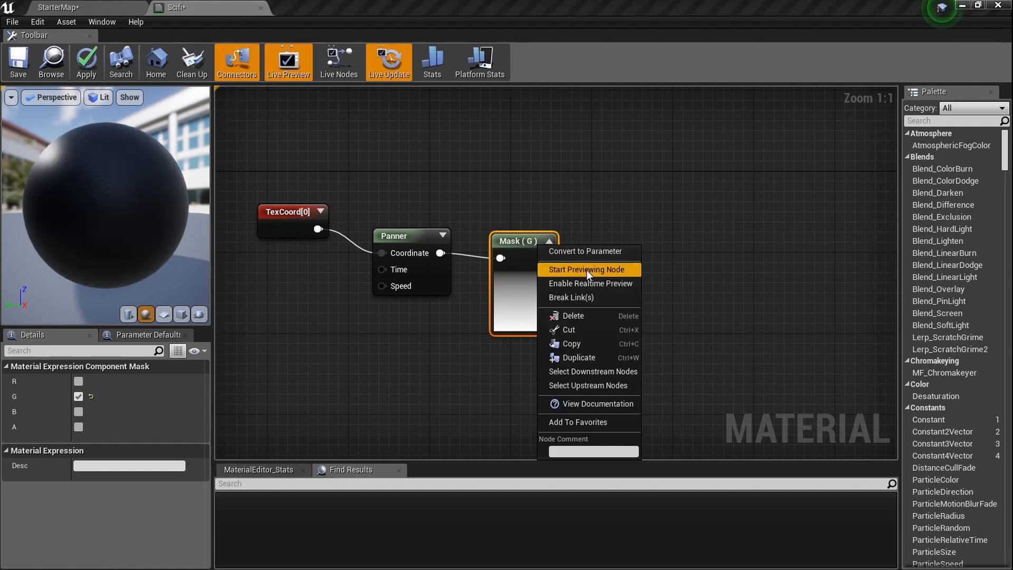
left_click(586, 268)
left_click_drag(66, 219, 142, 242)
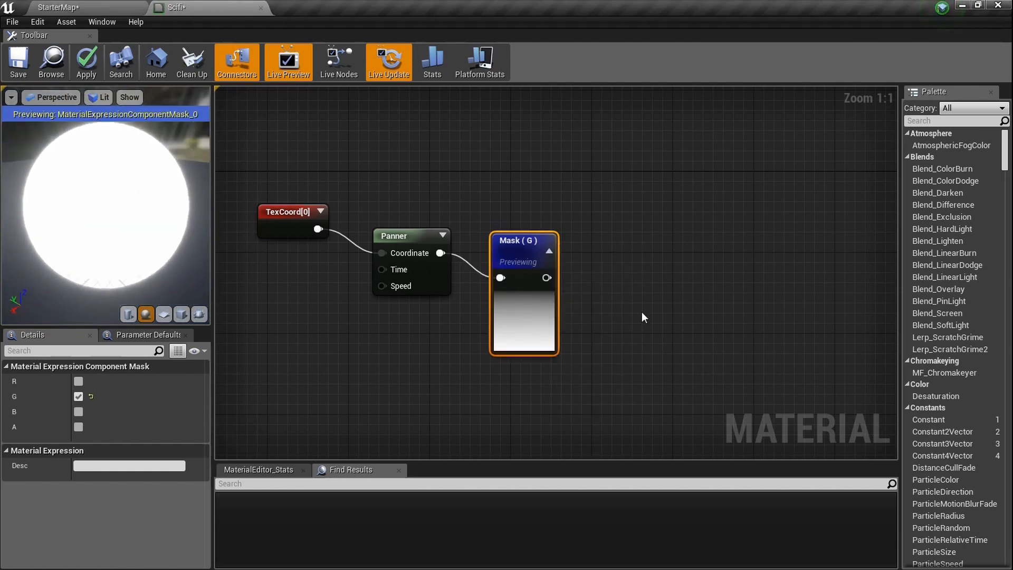
right_click(517, 240)
left_click(581, 265)
Add a Sine node fed by the mask's output, expand its thumbnail and align it with the mask node.
right_click_drag(571, 258, 496, 258)
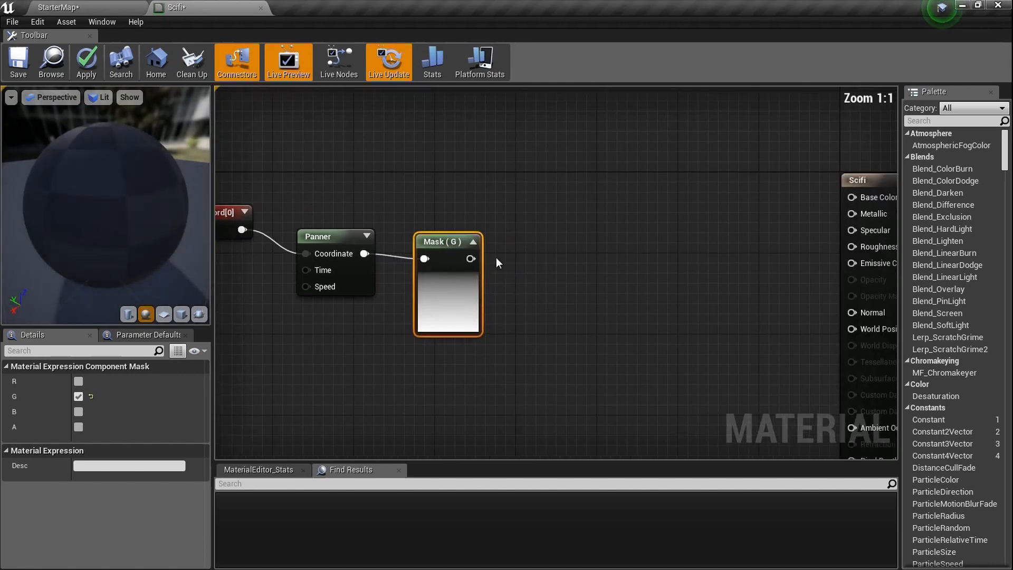
left_click_drag(470, 258, 550, 258)
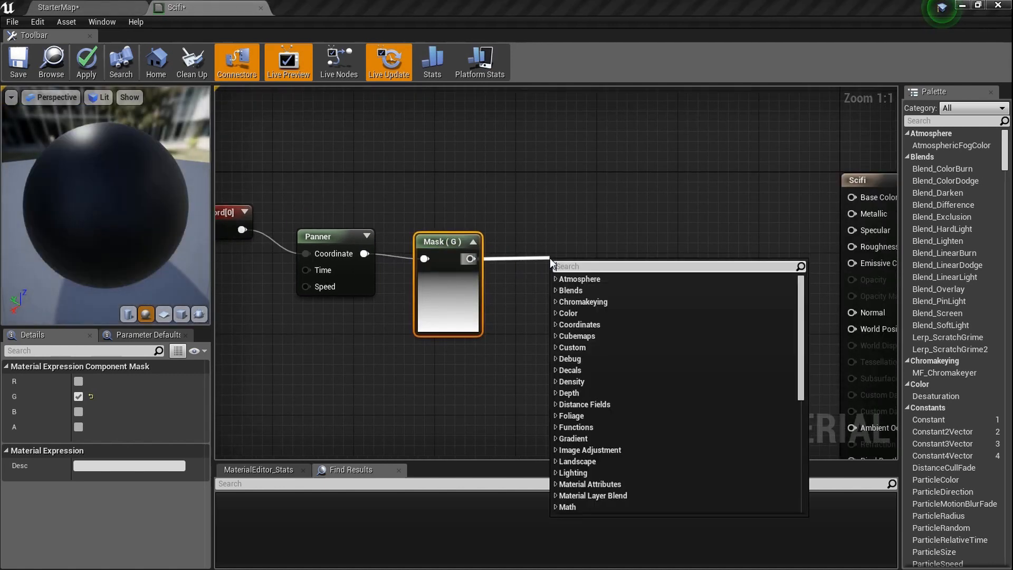
type("sine")
key("Return")
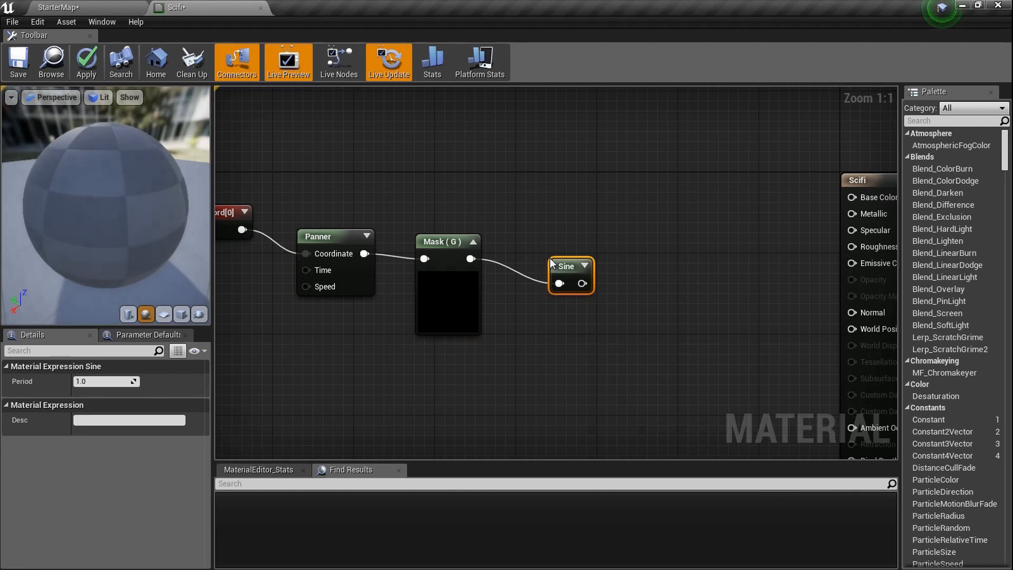
scroll(593, 246, "up", 5)
left_click(572, 284)
left_click_drag(574, 317, 533, 274)
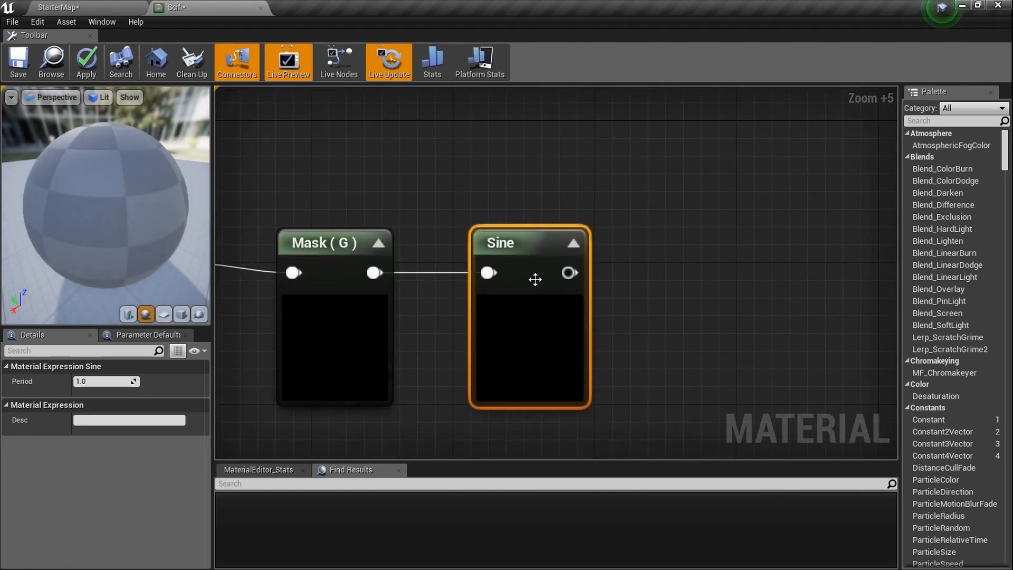
Try Sine periods of 0.5, 0.25, 0.125 and 0.0325 to compare the stripe density.
scroll(534, 281, "down", 2)
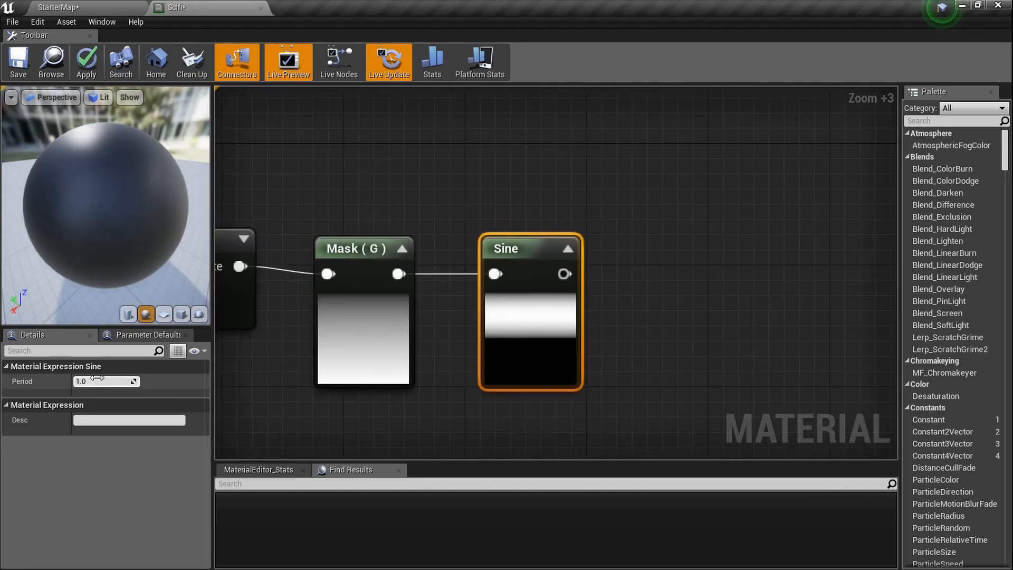
type("0.5")
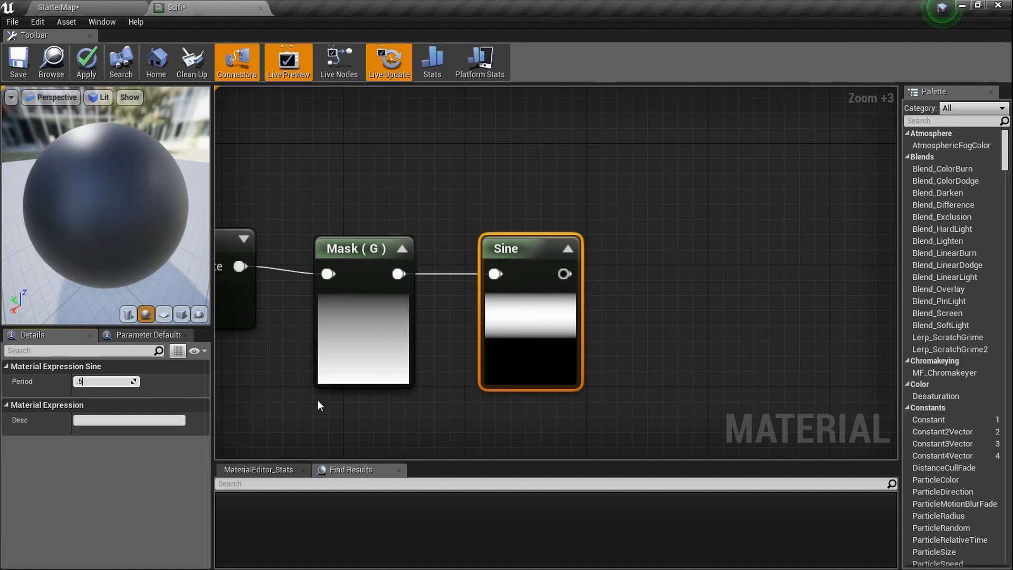
key("Return")
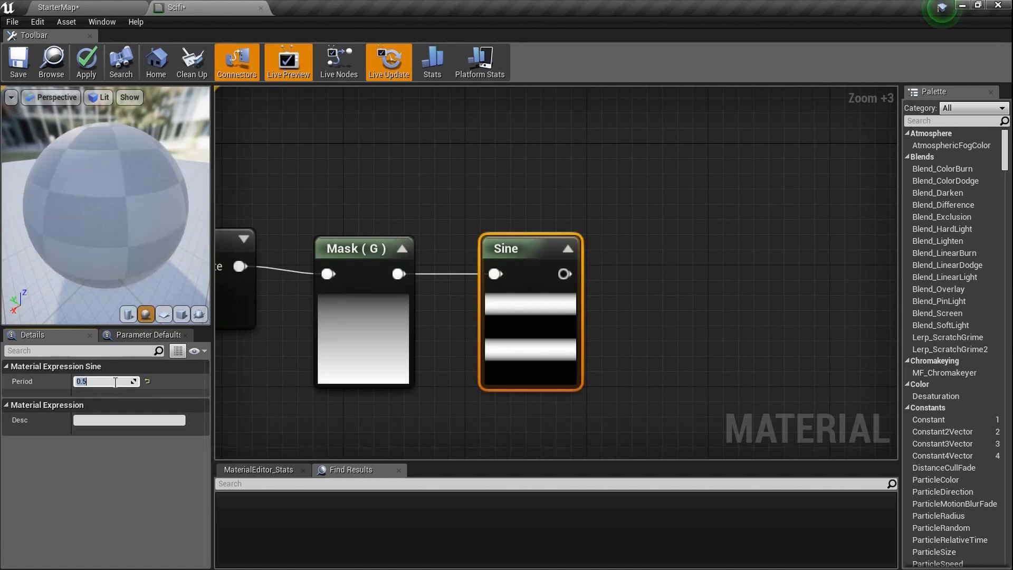
type(".25")
key("Return")
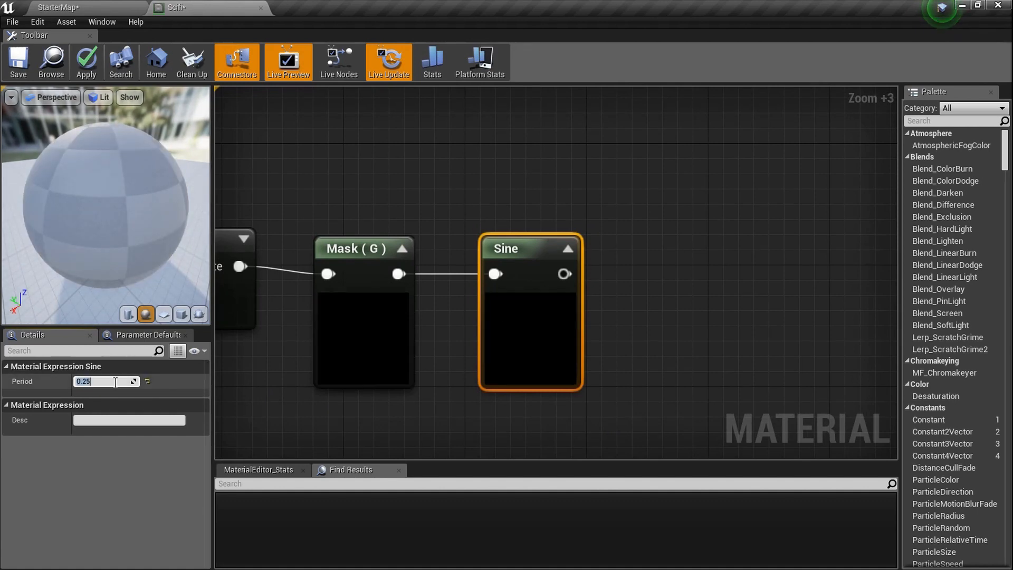
type(".125")
key("Return")
type(".0325")
key("Return")
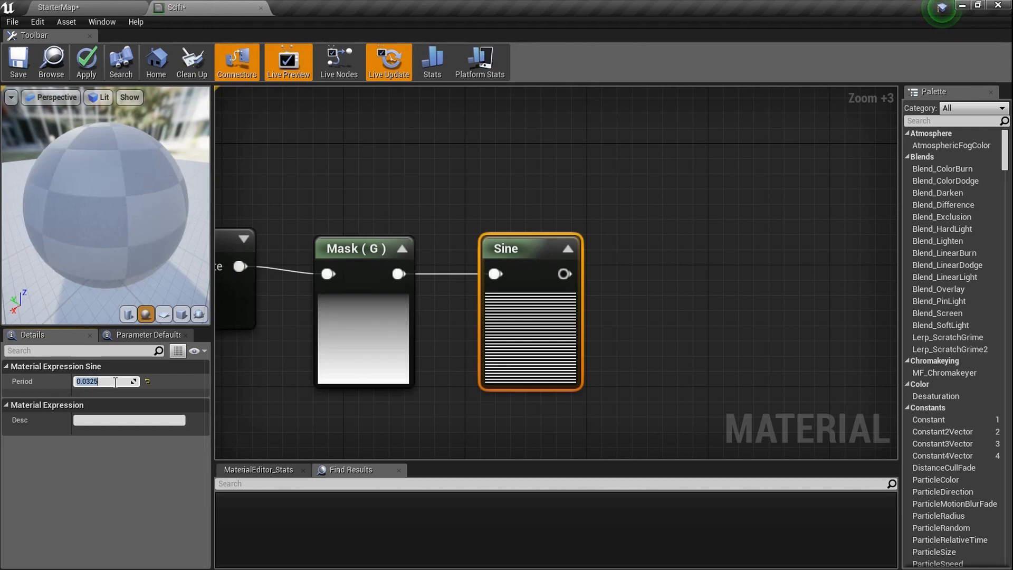
Set the Sine node's period to 0.0625.
type(".0625")
key("Return")
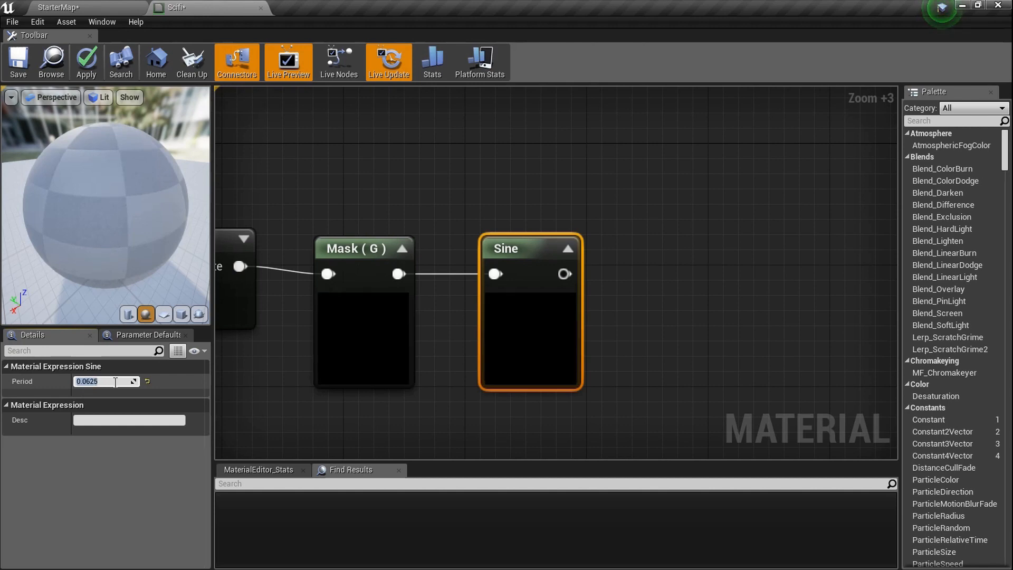
scroll(490, 312, "down", 3)
scroll(490, 312, "down", 2)
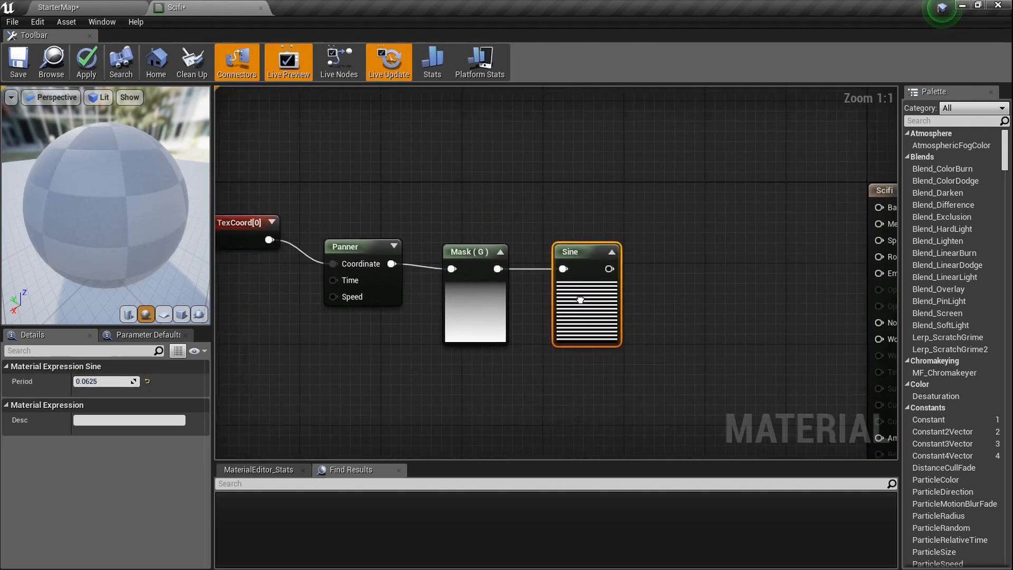
Preview the Sine node's stripes on the preview sphere and stop previewing the node.
scroll(580, 275, "up", 5)
right_click(492, 258)
left_click(498, 262)
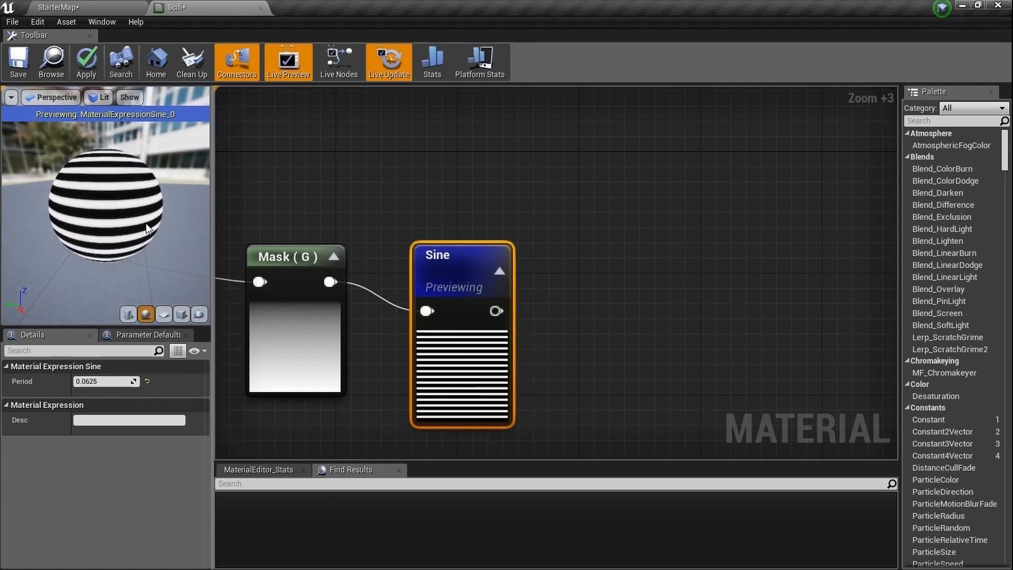
scroll(367, 236, "down", 2)
right_click_drag(367, 236, 352, 213)
right_click(478, 249)
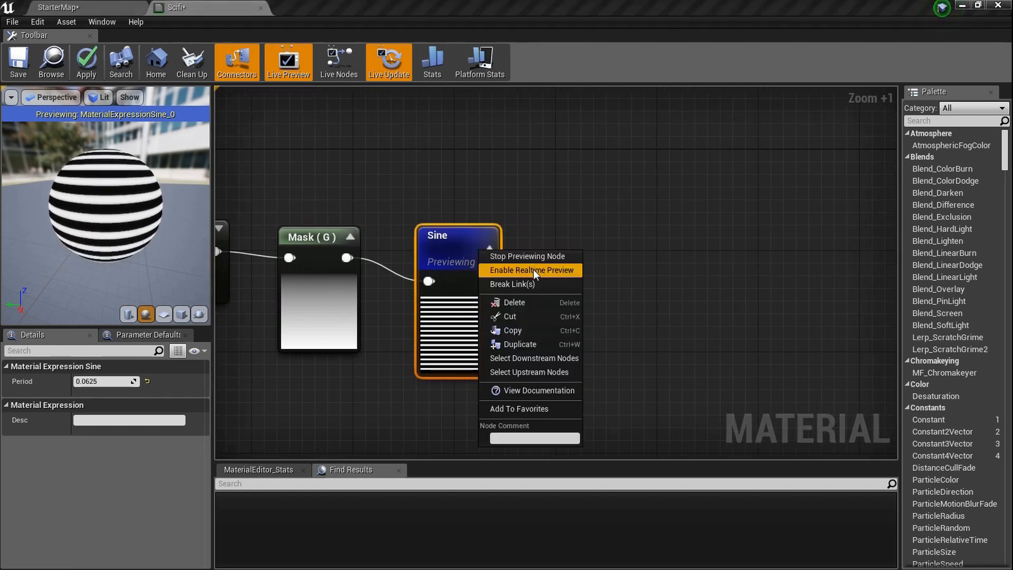
left_click(523, 257)
Add a Power node with its Base fed by the Sine output and expand its thumbnail preview.
left_click_drag(485, 257, 579, 253)
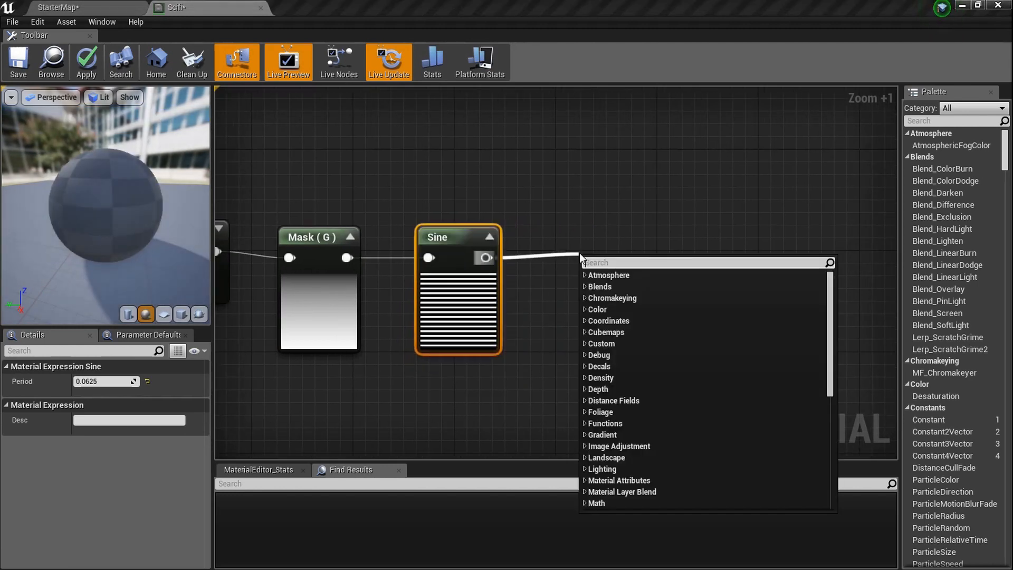
type("power")
key("Return")
scroll(607, 256, "up", 5)
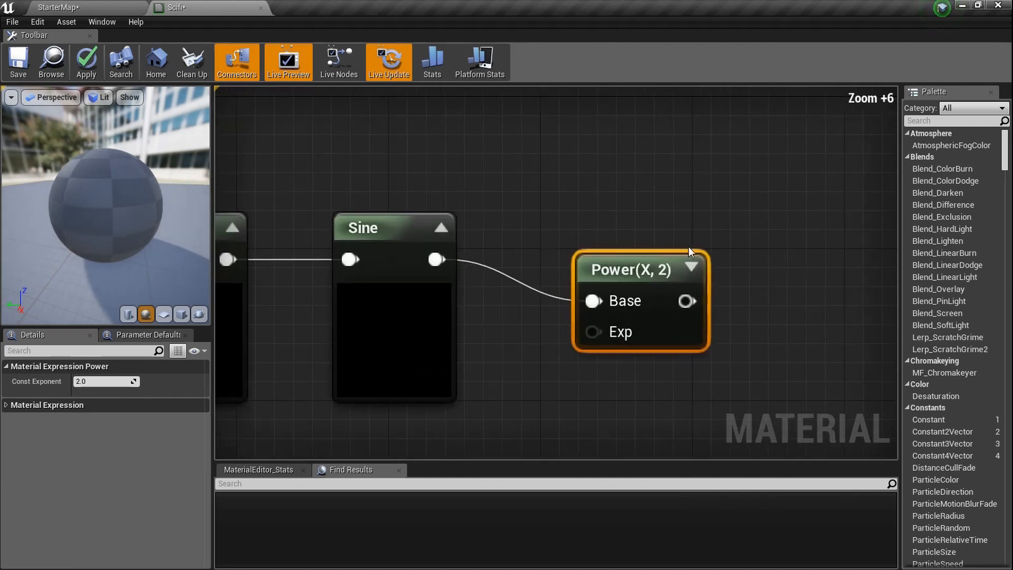
left_click(689, 269)
Set the Power node's constant exponent to 75.
left_click(114, 380)
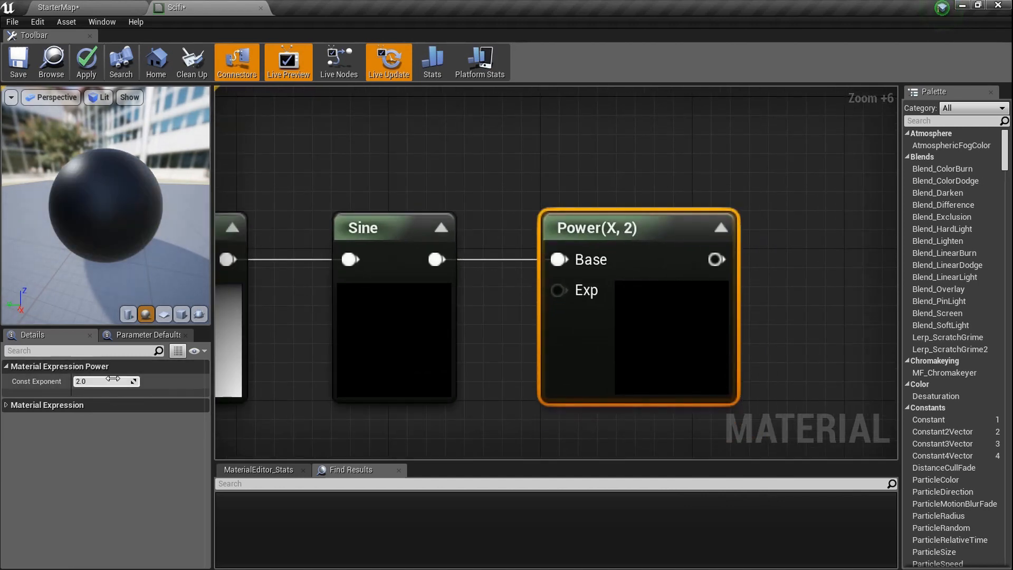
type("75")
key("Return")
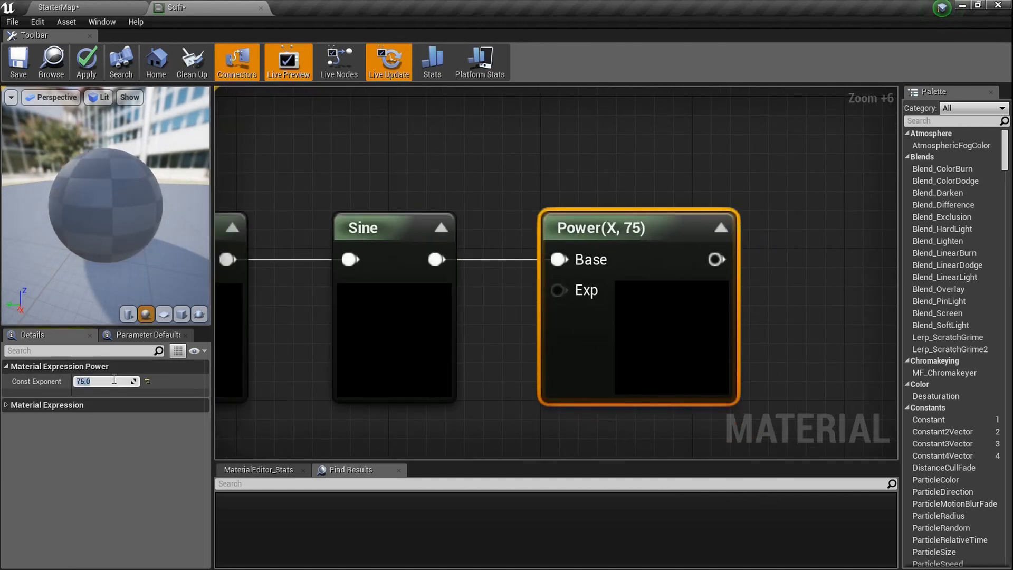
Enable realtime preview for the Power node and preview its thin stripes on the preview sphere.
right_click(652, 232)
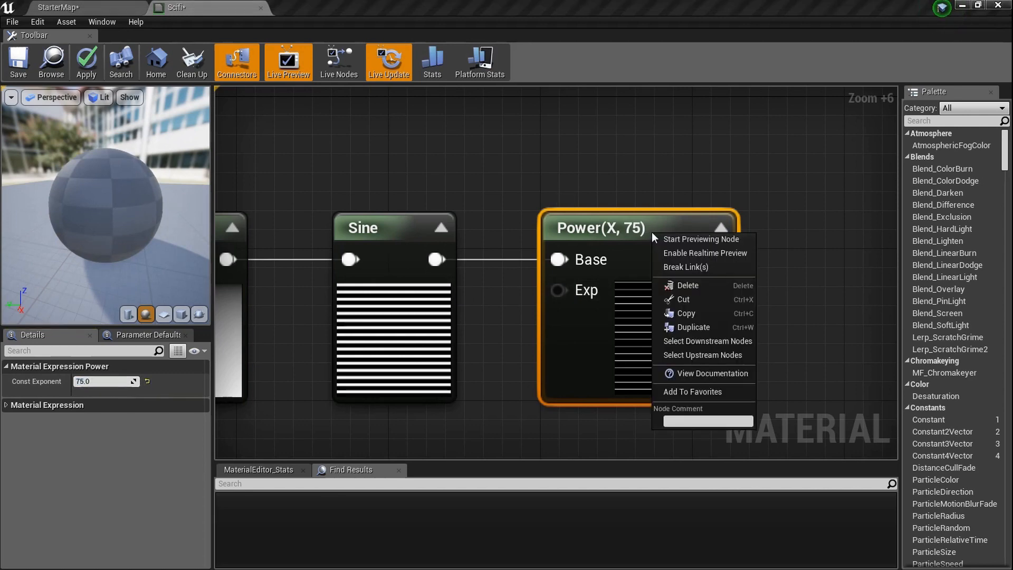
left_click(702, 250)
right_click(669, 245)
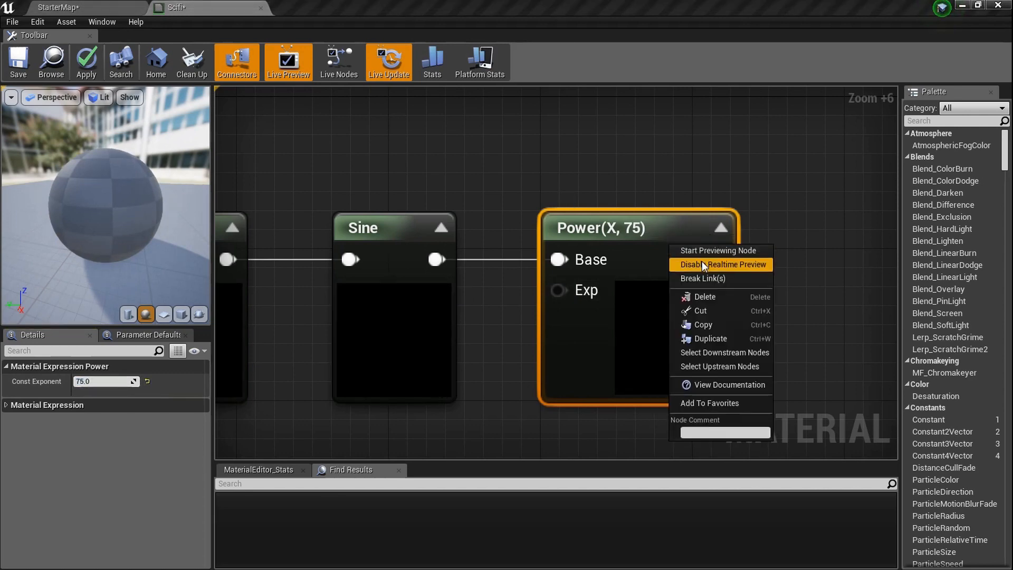
left_click(708, 251)
left_click_drag(138, 234, 138, 233)
scroll(138, 235, "down", 4)
mouse_move(138, 235)
right_mouse_down()
mouse_move(138, 182)
mouse_move(150, 229)
right_mouse_up()
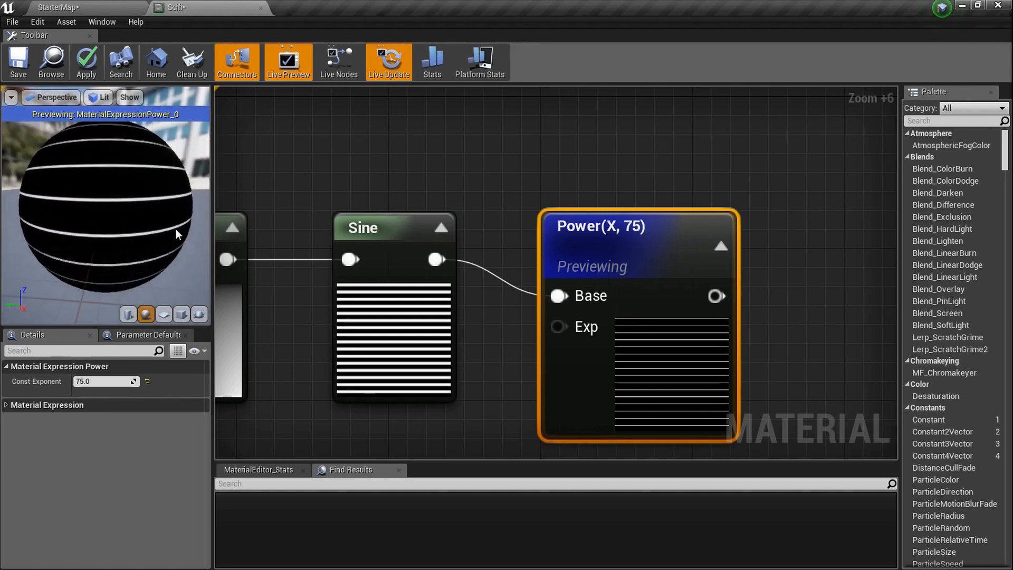
scroll(759, 233, "down", 3)
Duplicate the whole TexCoord, Panner, Mask, Sine and Power chain and arrange the copy directly below the original.
scroll(711, 238, "down", 5)
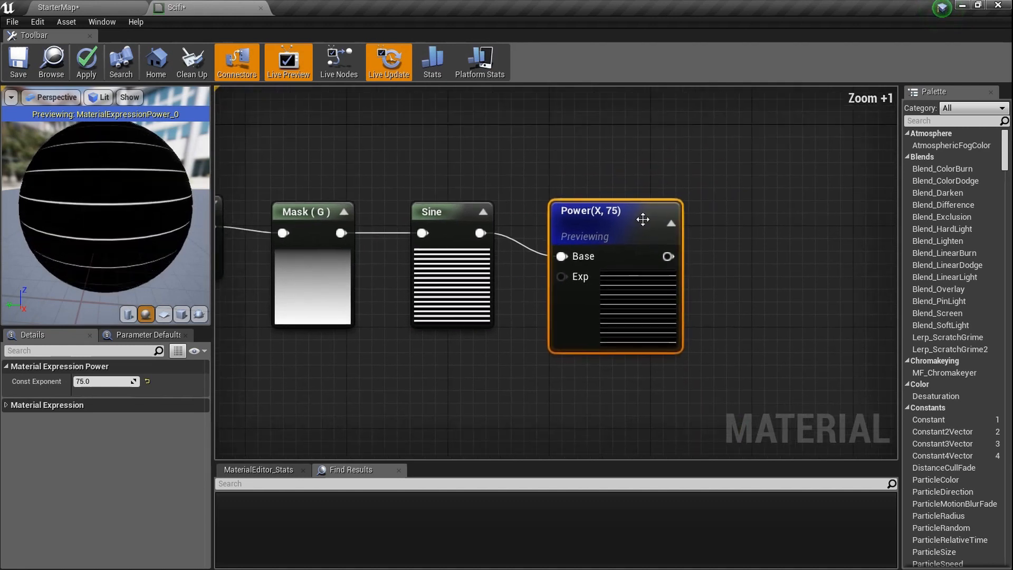
left_click_drag(308, 186, 282, 186)
scroll(612, 288, "down", 2)
left_click_drag(694, 336, 417, 254)
left_click_drag(671, 300, 356, 229)
key("ctrl+c")
key("ctrl+v")
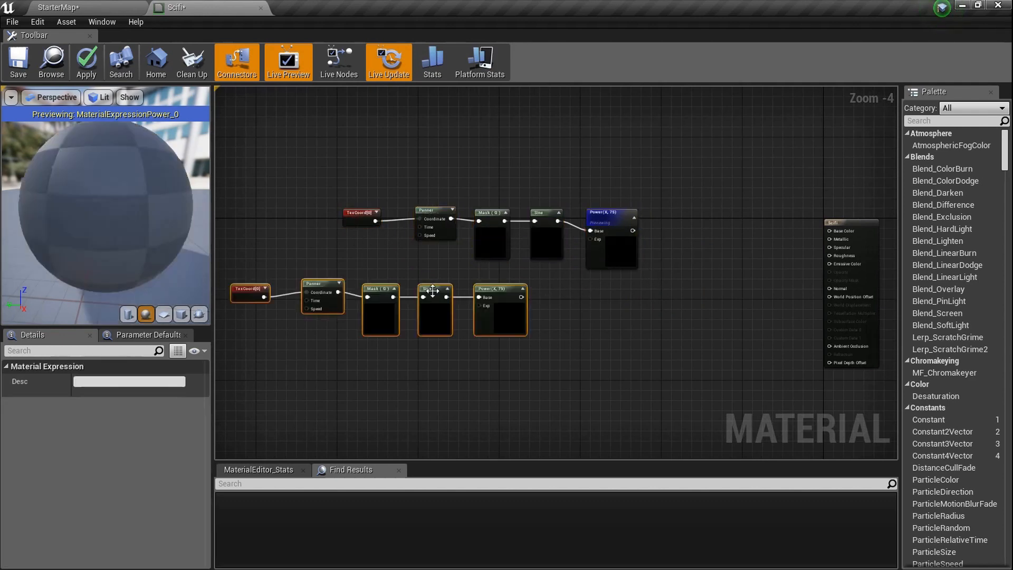
left_click_drag(510, 320, 232, 195)
left_click_drag(451, 232, 363, 179)
left_click(375, 328)
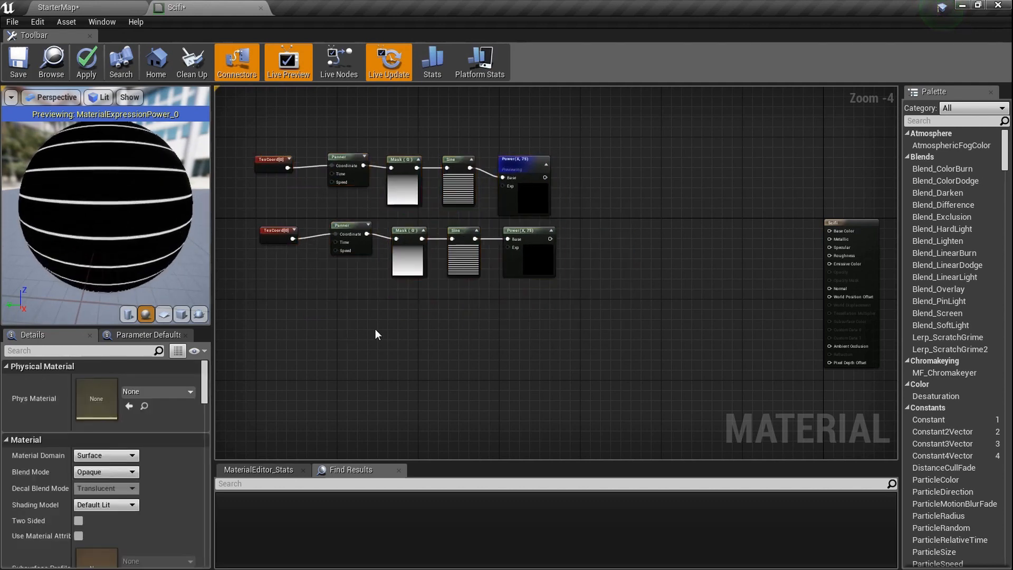
Paste the node chain again, delete the surplus fourth row, and align the third row beneath the second.
key("ctrl+v")
key("ctrl+v")
left_click_drag(549, 380, 211, 366)
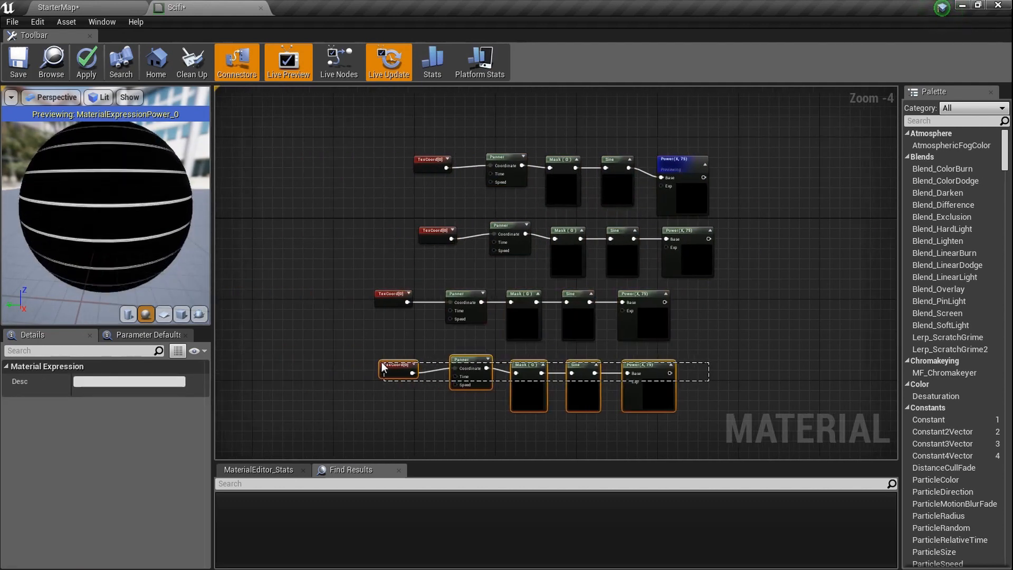
key("Delete")
left_click_drag(739, 364, 369, 285)
left_click_drag(465, 300, 520, 305)
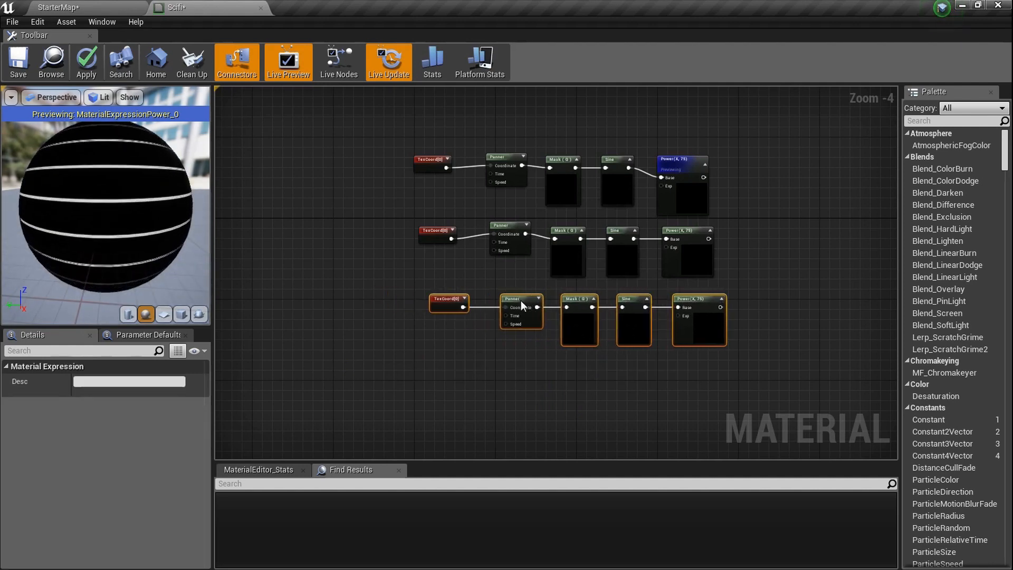
Stop previewing the first row's Power node and set the second row's Panner Speed Y to 0.07.
right_click(691, 193)
left_click(727, 196)
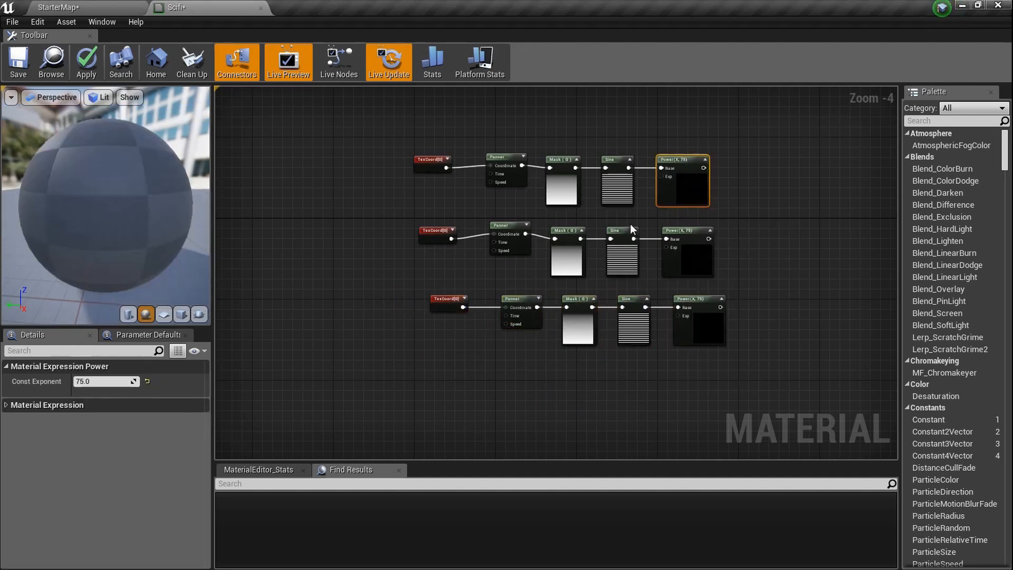
left_click(501, 238)
scroll(501, 238, "up", 7)
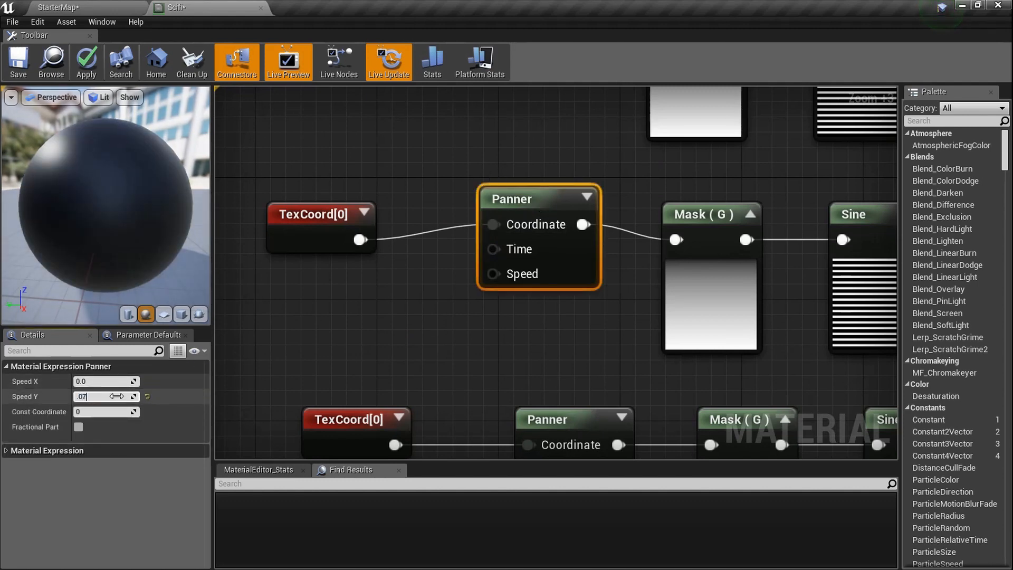
key("Return")
Change the Speed Y of the third row's Panner node.
left_click(480, 337)
right_click_drag(480, 338, 414, 274)
left_click(507, 346)
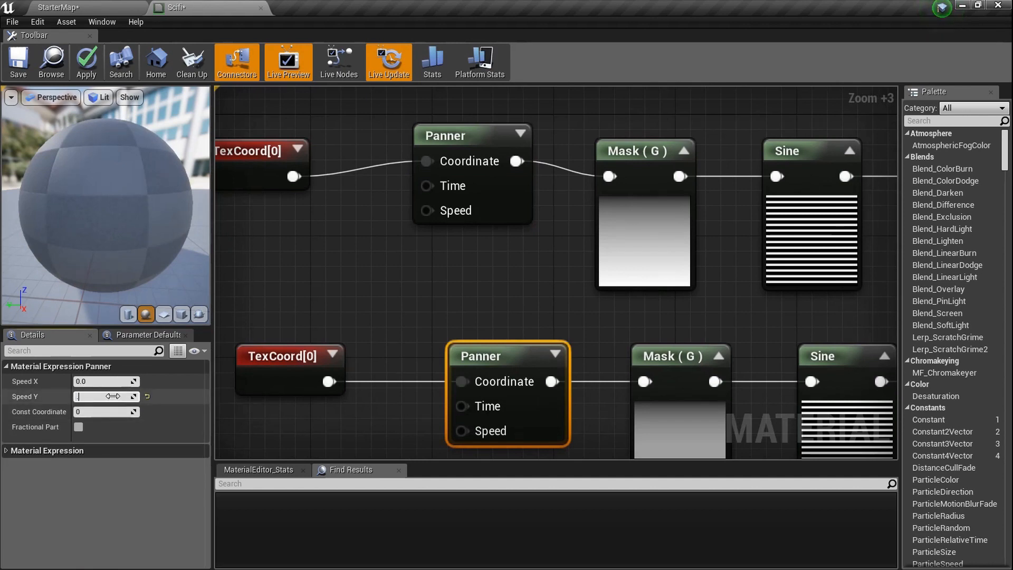
left_click(287, 310)
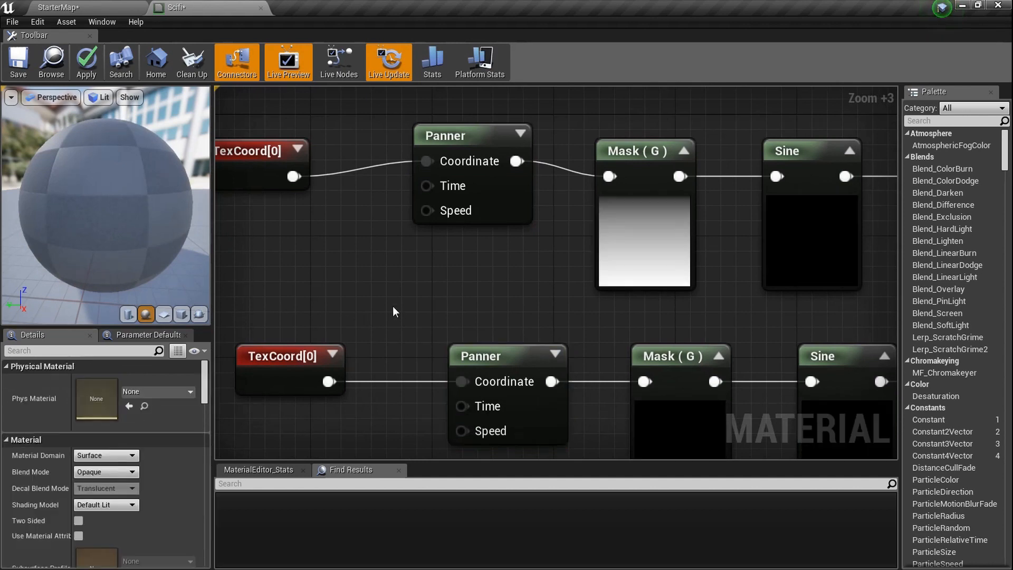
Preview the third row's Power node on the preview sphere and stop previewing it.
scroll(393, 306, "down", 5)
mouse_move(553, 310)
right_mouse_down()
mouse_move(574, 310)
mouse_move(561, 303)
right_mouse_up()
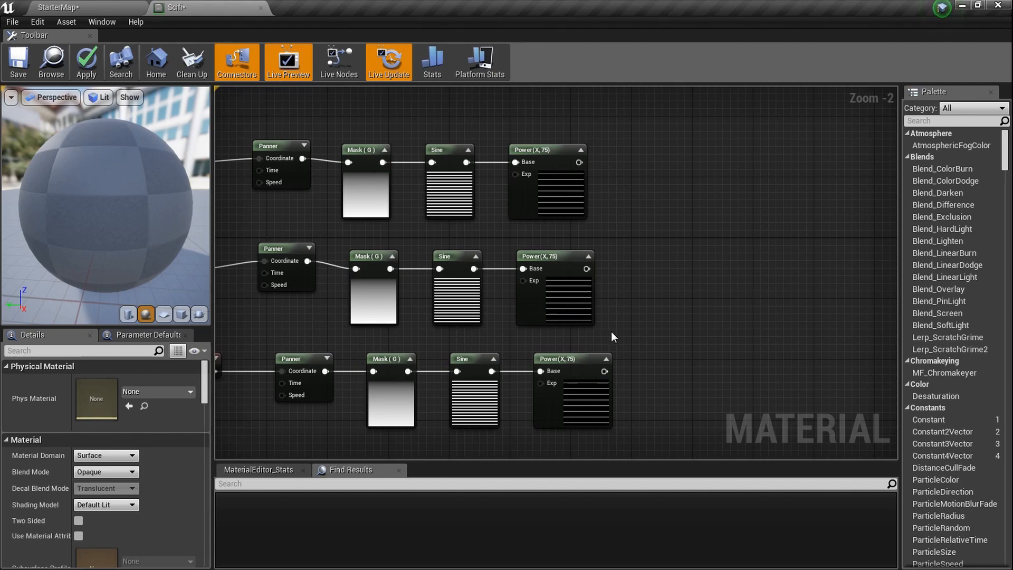
right_click_drag(611, 337, 565, 346)
right_click(525, 372)
left_click(565, 377)
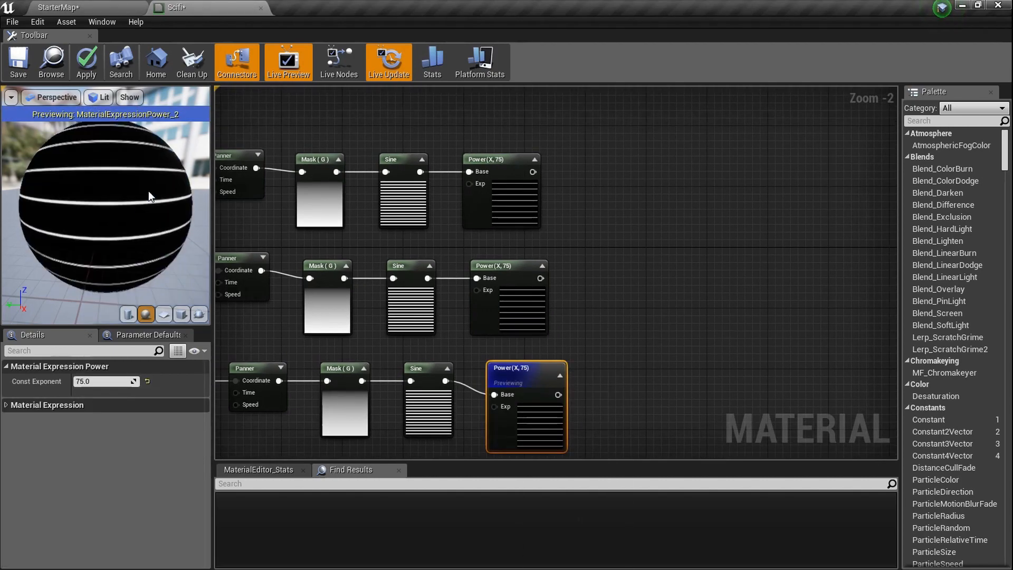
right_click(528, 368)
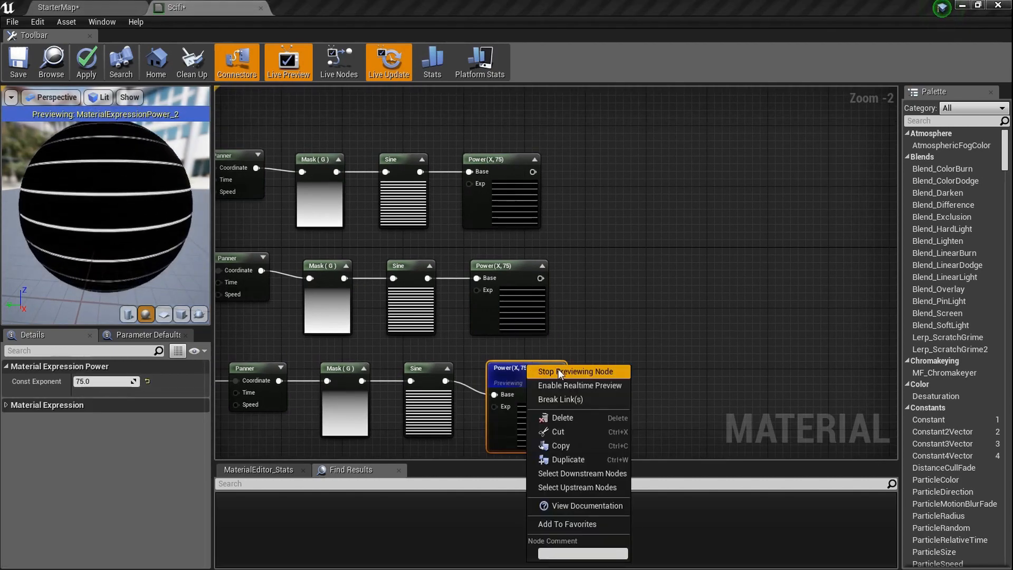
left_click(577, 374)
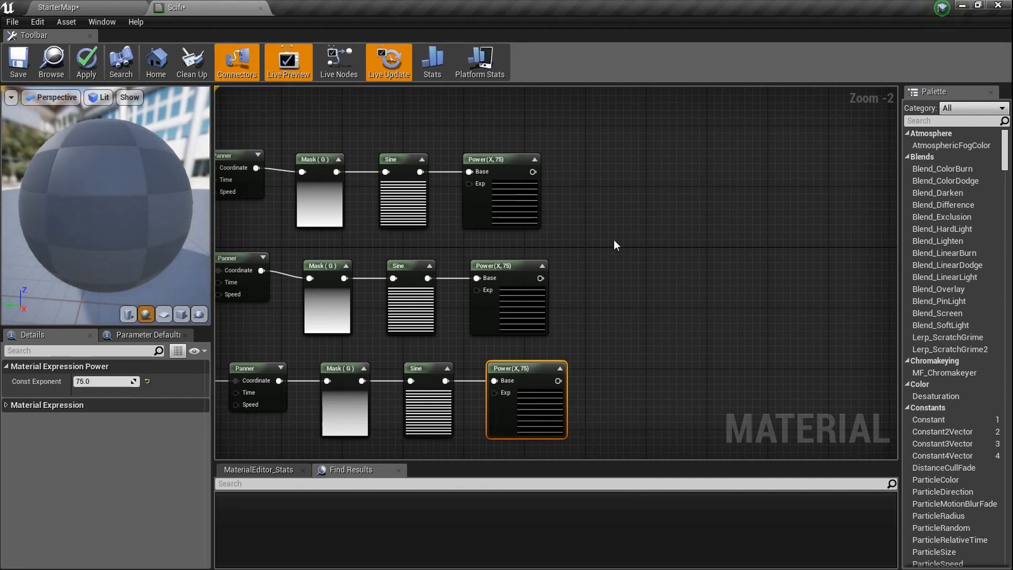
Add an Add node and feed its A and B inputs from the first and second rows' Power nodes.
left_click(587, 229)
scroll(591, 228, "up", 2)
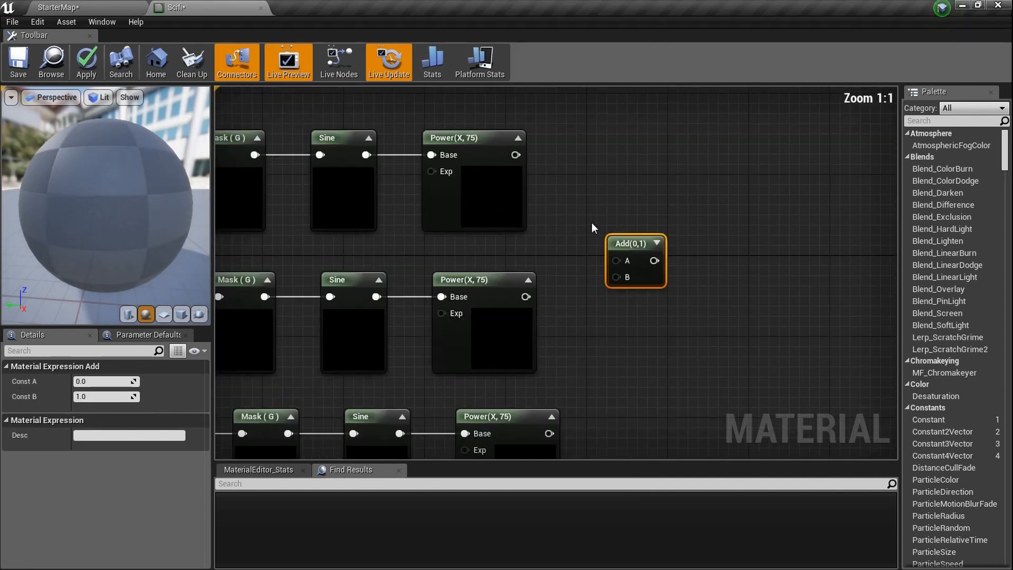
left_click_drag(520, 155, 529, 294)
right_click_drag(635, 326, 565, 284)
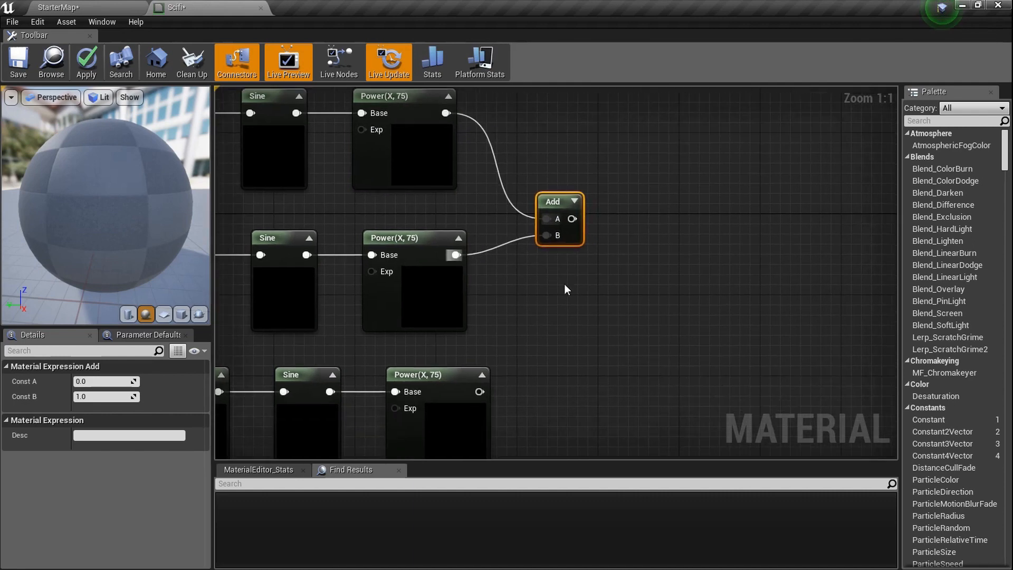
Create a second Add node combining the first Add's output with the third row's Power output.
left_click(569, 318)
left_click_drag(480, 391, 573, 224)
left_click_drag(588, 323, 644, 290)
right_click_drag(678, 275, 623, 273)
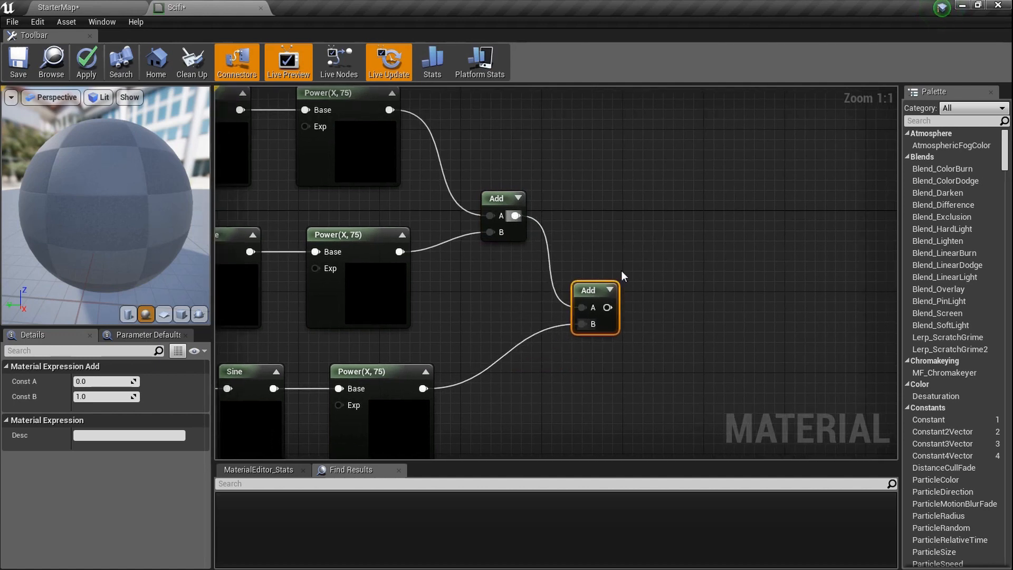
Expand the second Add node's thumbnail and preview the combined stripes on the preview sphere.
scroll(621, 274, "up", 4)
scroll(610, 290, "up", 1)
right_click(605, 312)
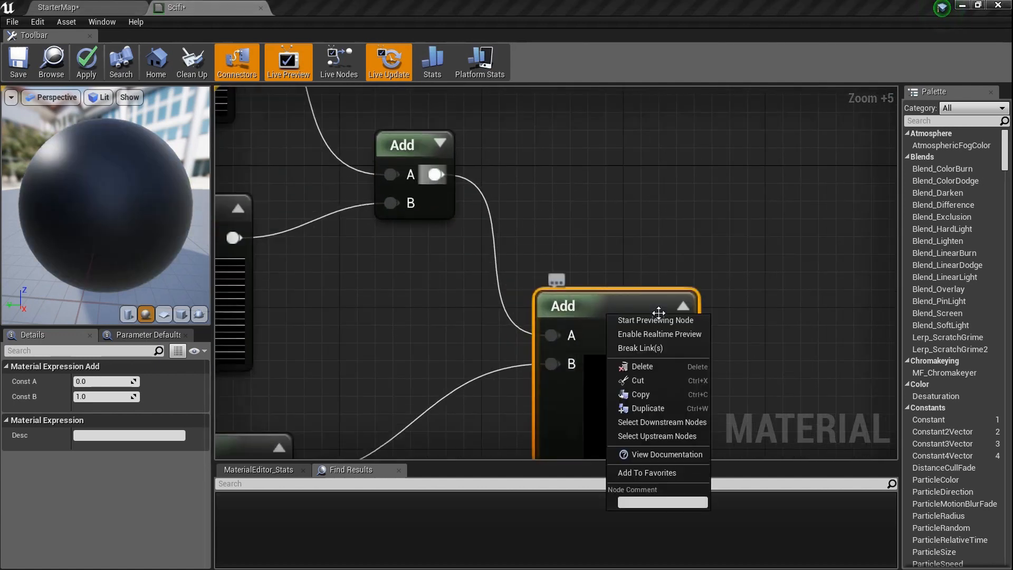
left_click(660, 319)
scroll(529, 296, "down", 5)
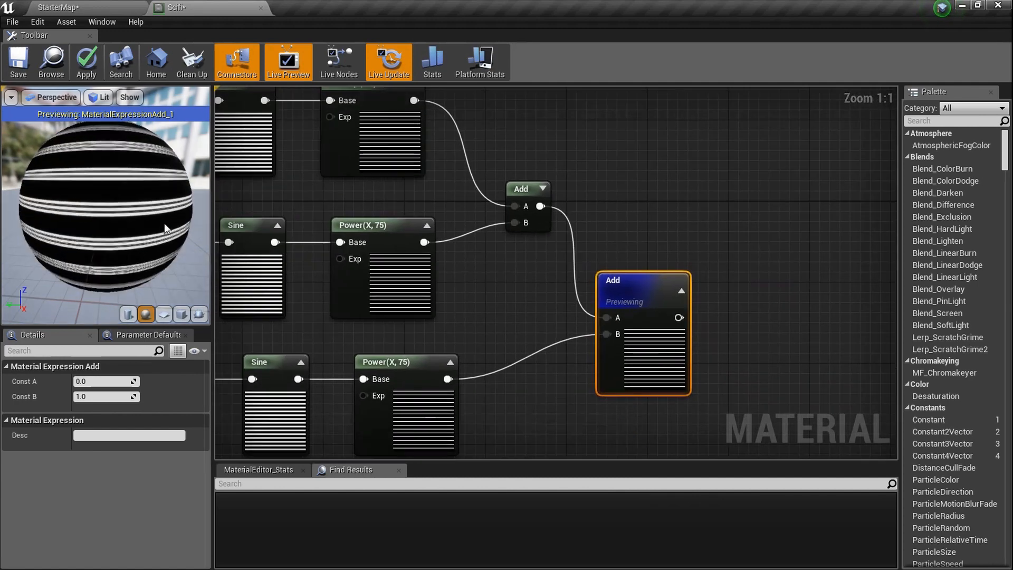
scroll(559, 227, "down", 4)
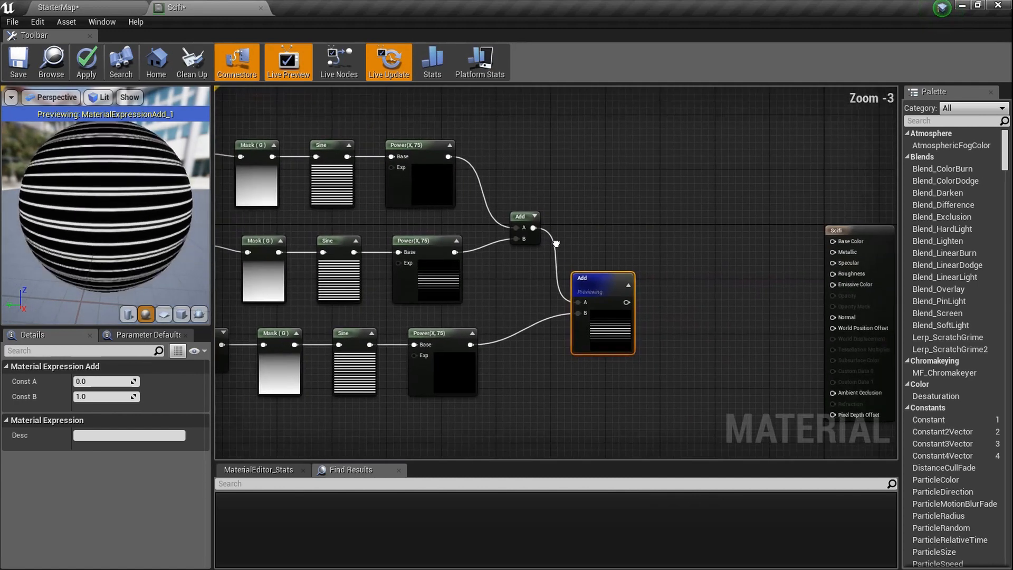
scroll(561, 240, "down", 2)
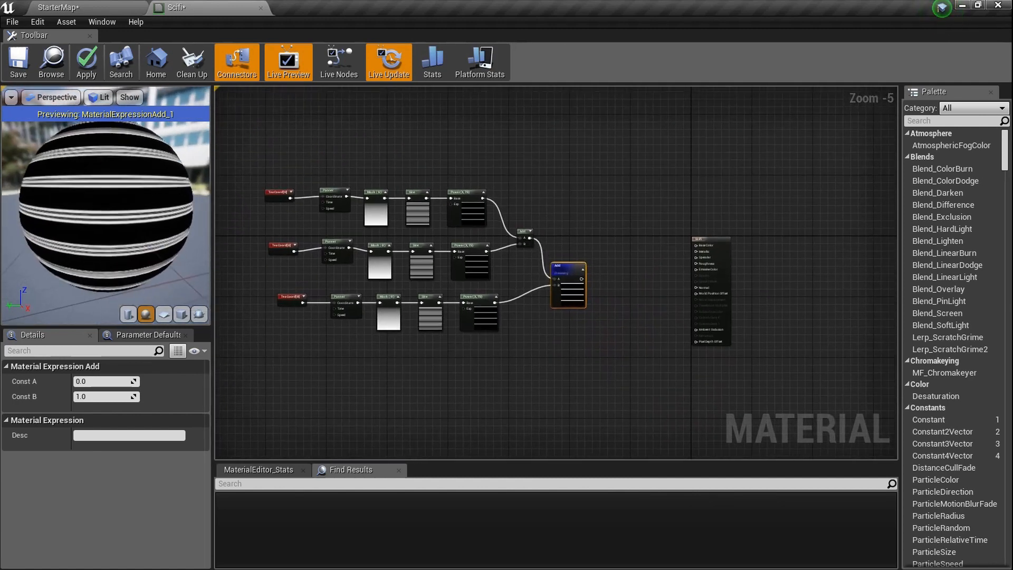
Set the Scifi material's Blend Mode to Translucent and its Shading Model to Unlit.
scroll(589, 264, "up", 3)
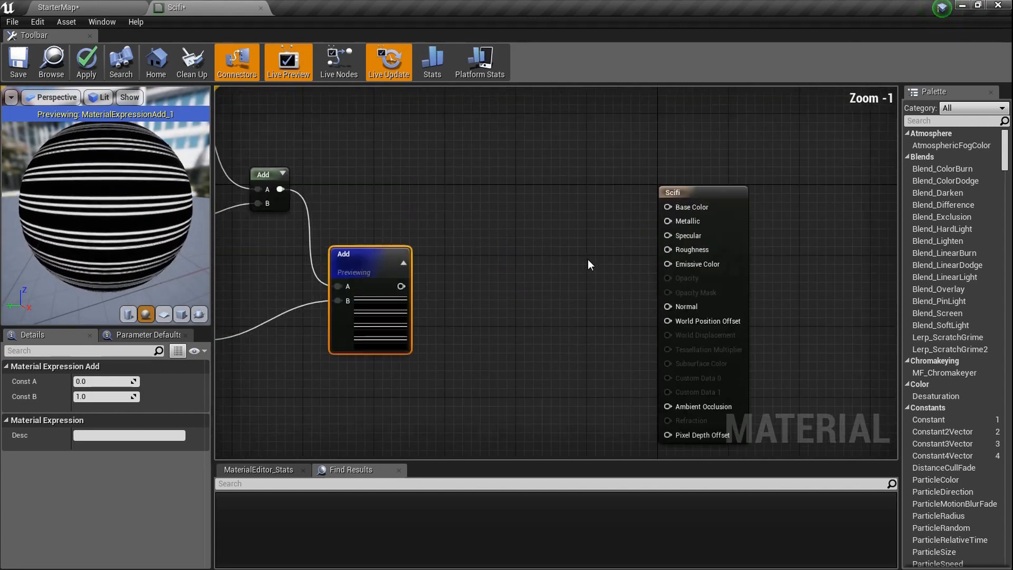
scroll(588, 258, "up", 1)
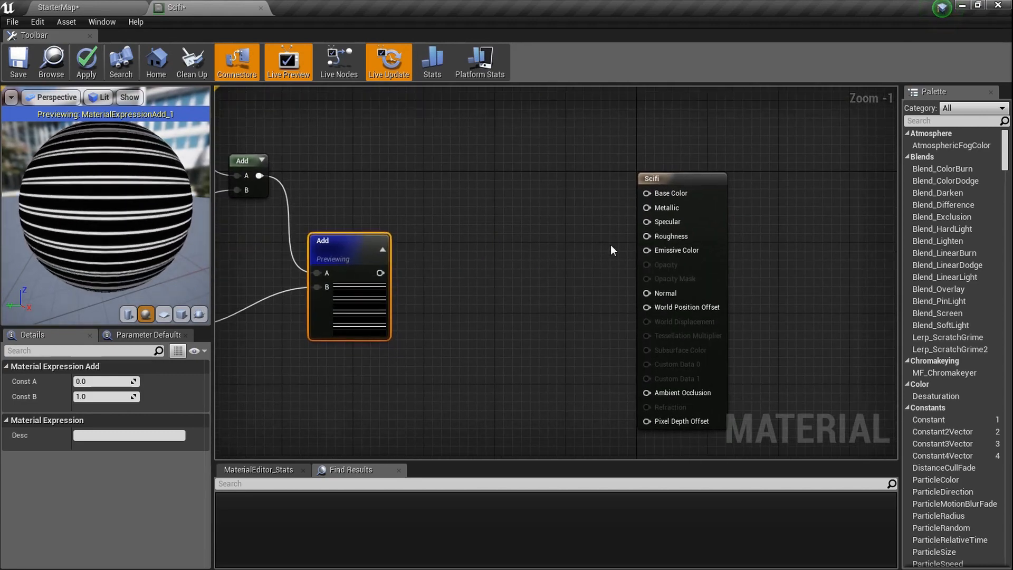
left_click(800, 244)
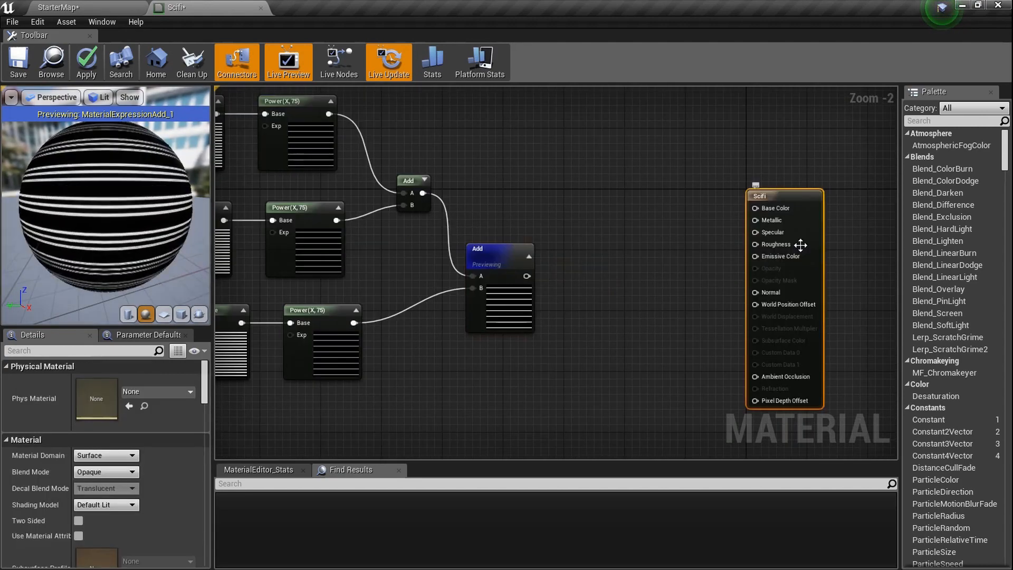
left_click(116, 470)
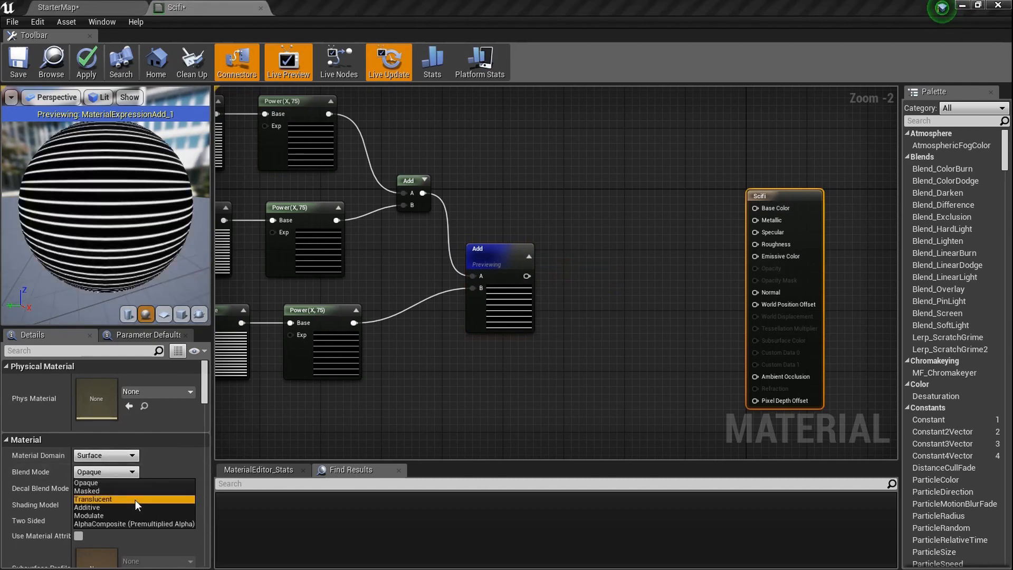
left_click(135, 499)
left_click(126, 505)
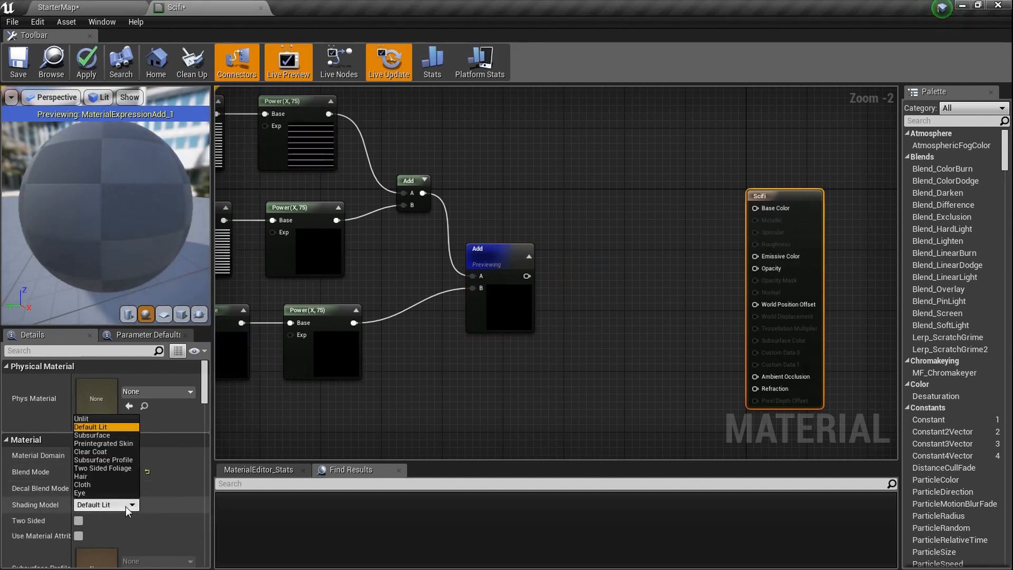
left_click(131, 418)
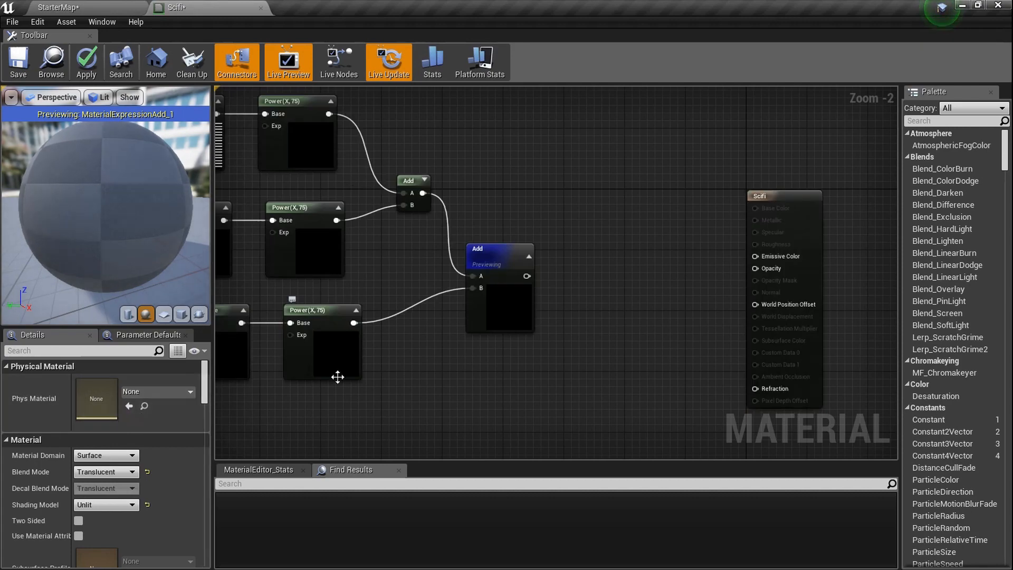
Stop previewing the second Add node and connect its output to the material's Opacity.
right_click(506, 256)
left_click(573, 264)
right_click_drag(573, 264, 526, 248)
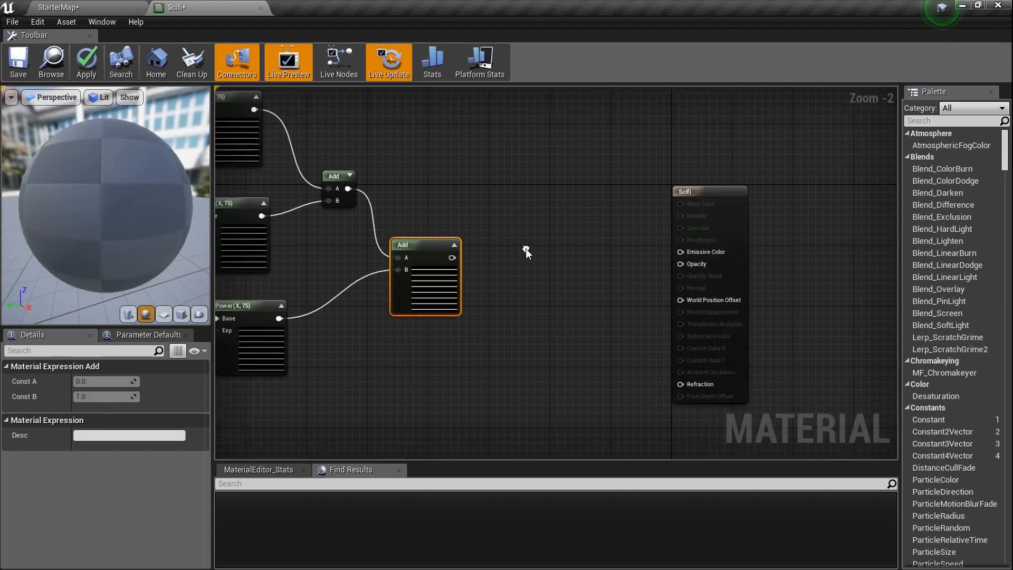
scroll(490, 252, "up", 2)
left_click_drag(436, 257, 742, 268)
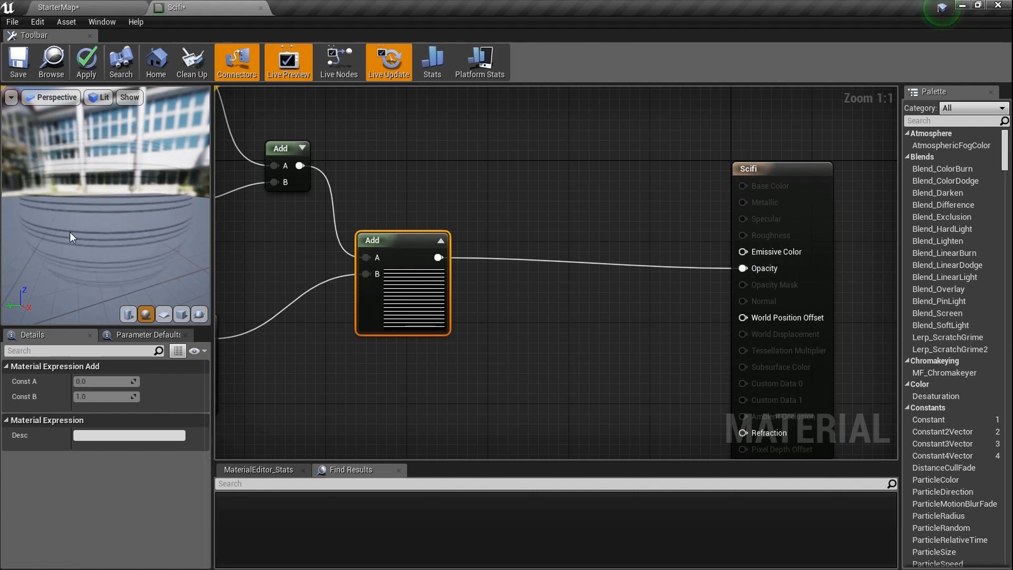
Move the second Add node up and closer to the first Add node.
scroll(370, 261, "down", 2)
right_click_drag(409, 270, 473, 292)
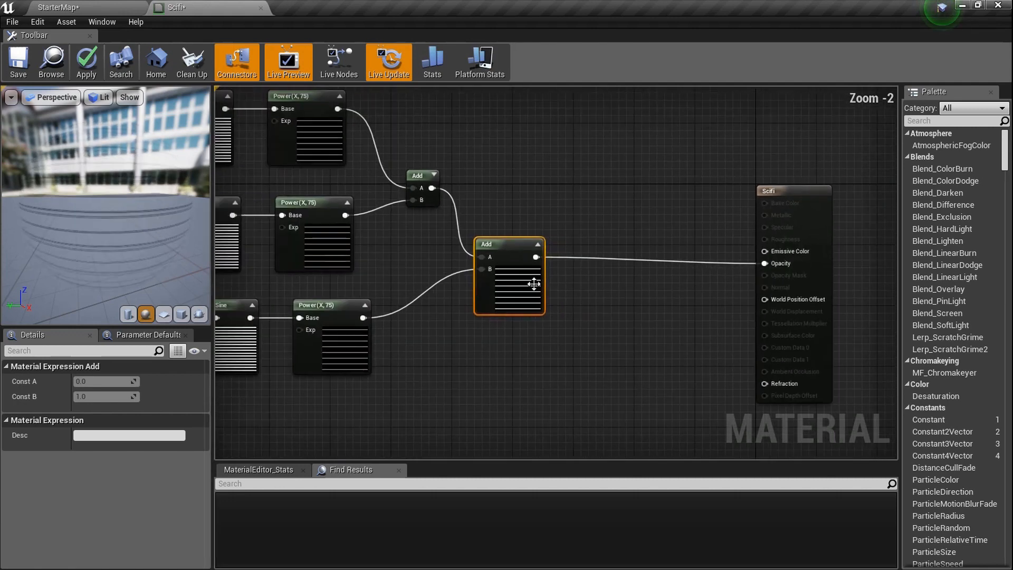
left_click_drag(531, 285, 517, 247)
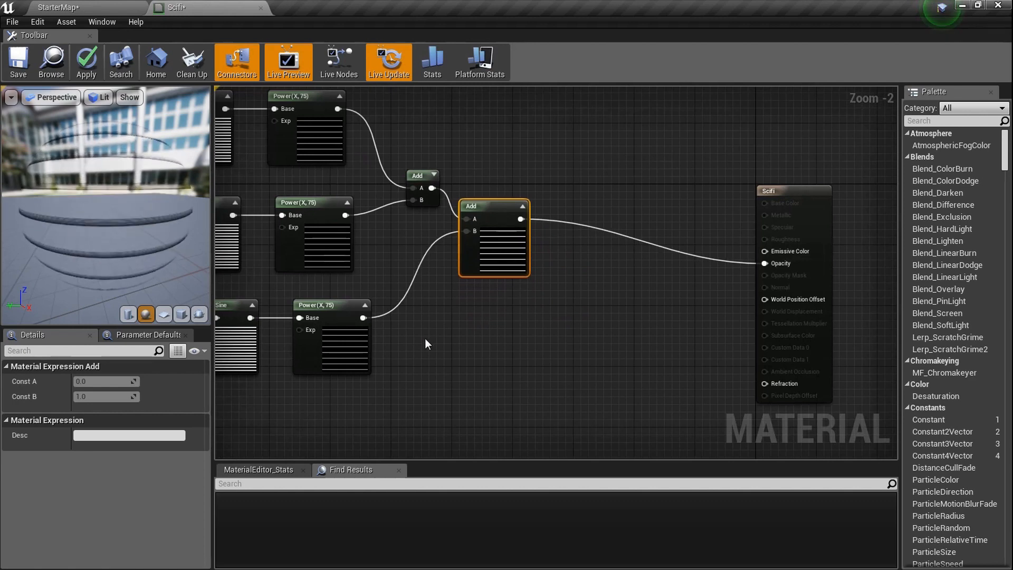
Add a Constant3Vector below the Add nodes, set it to R 0, G 20, B 6, and nudge it up slightly.
left_click(420, 363)
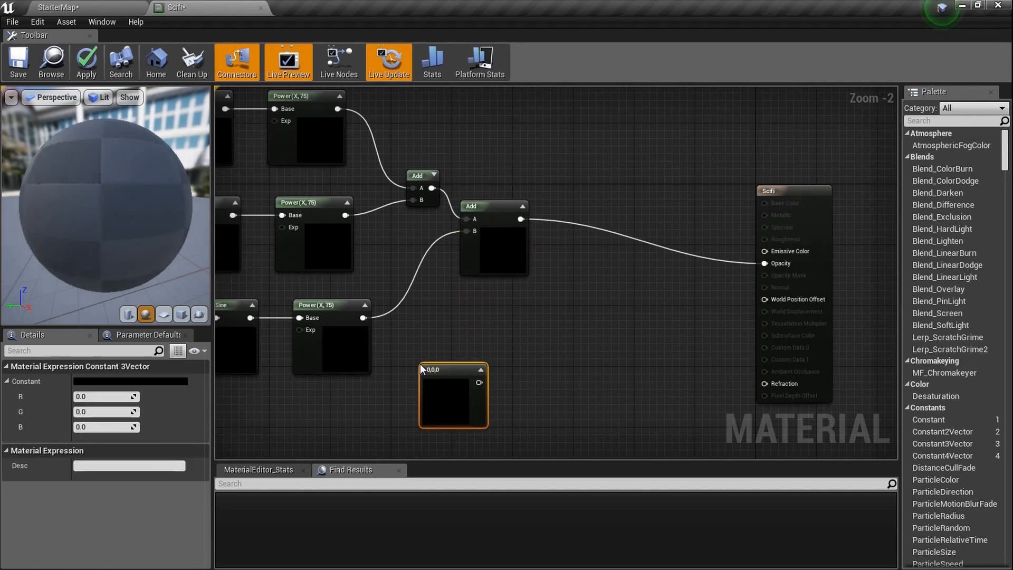
left_click(117, 398)
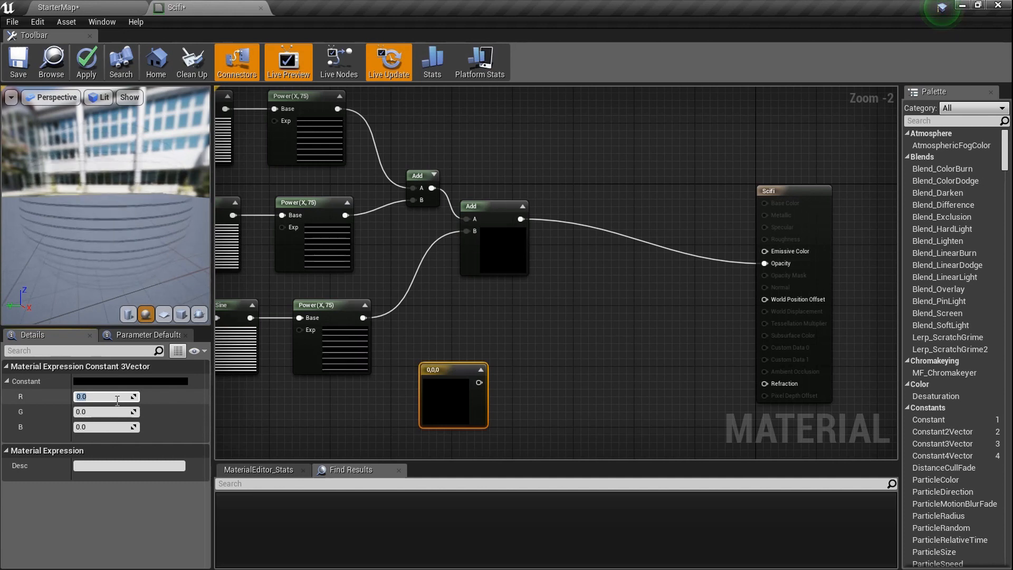
key("Tab")
type("20")
key("Tab")
type("6")
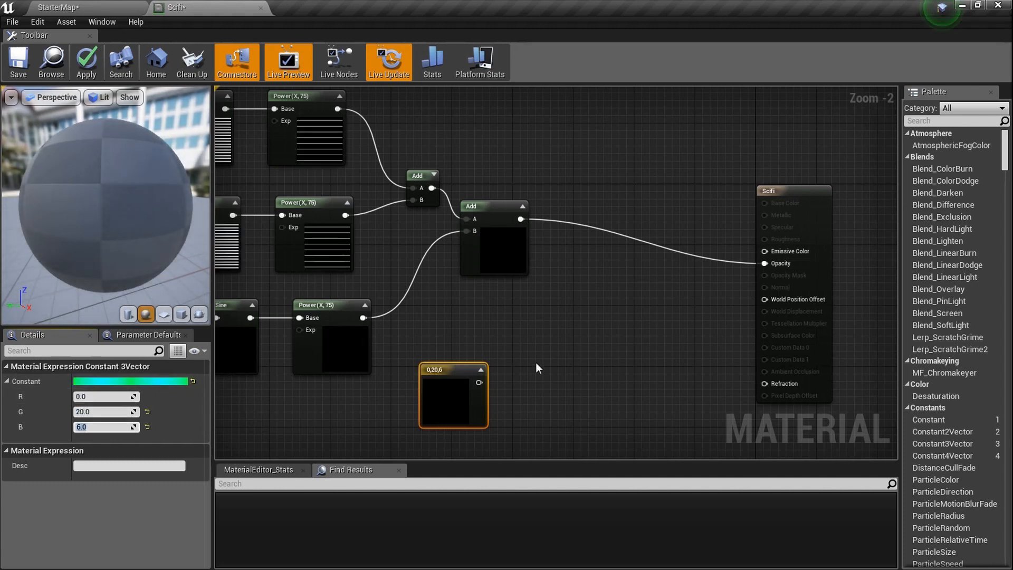
left_click_drag(470, 364, 479, 351)
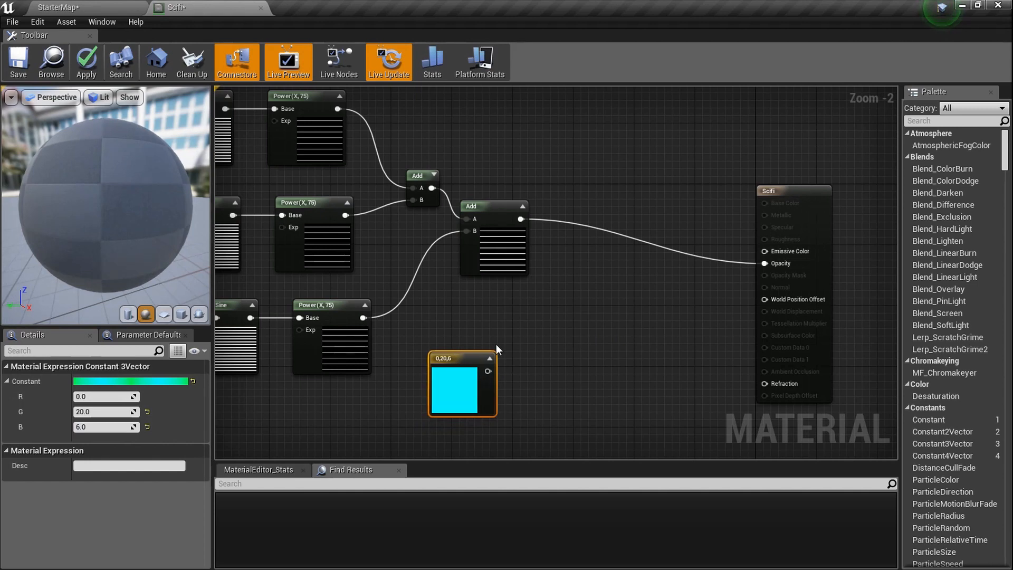
Add a Multiply node above the color constant and connect the constant to its B input.
left_click(518, 329)
left_click_drag(571, 325, 566, 304)
left_click_drag(488, 370, 520, 337)
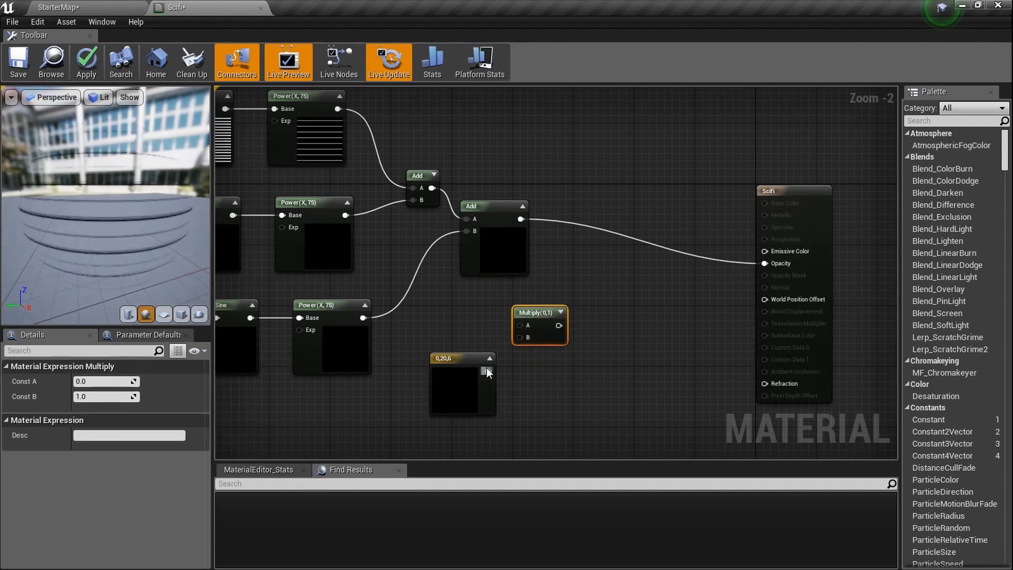
Move the second Add node up and stack the Multiply node and the color constant beneath it.
left_click_drag(517, 261, 516, 216)
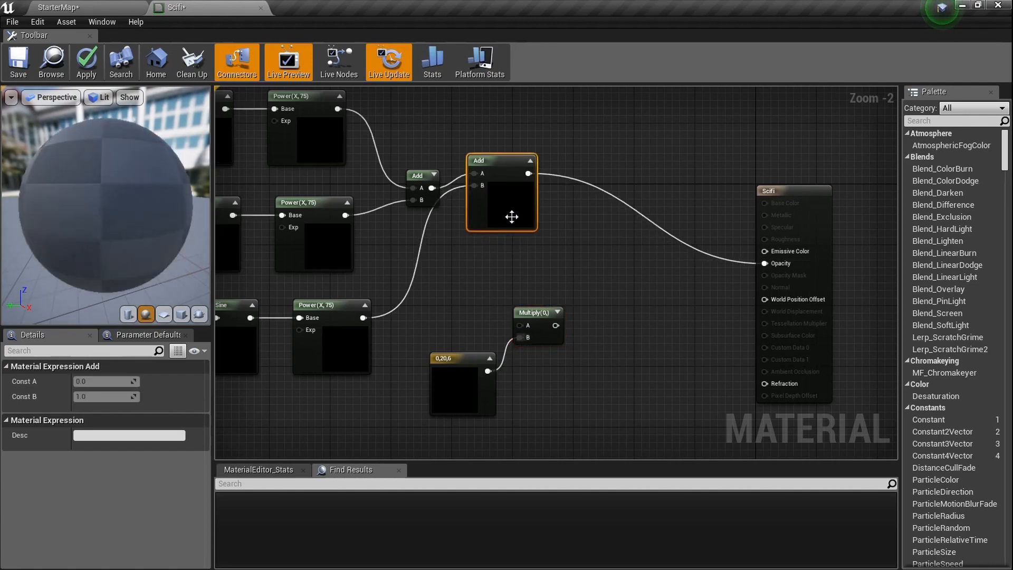
scroll(530, 280, "down", 3)
left_click_drag(516, 304, 232, 189)
left_click(537, 293)
left_click_drag(558, 315, 519, 280)
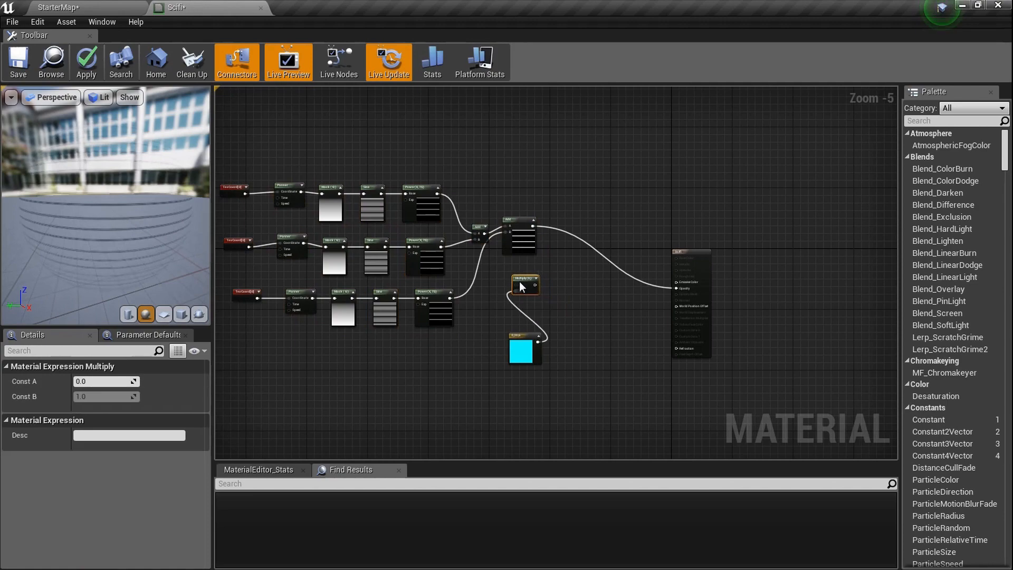
left_click_drag(516, 348, 514, 332)
Connect the second Add node to Multiply A and the Multiply output to Emissive Color, checking the glowing stripes on the preview sphere.
scroll(530, 259, "up", 2)
scroll(530, 259, "up", 2)
left_click_drag(535, 182, 503, 318)
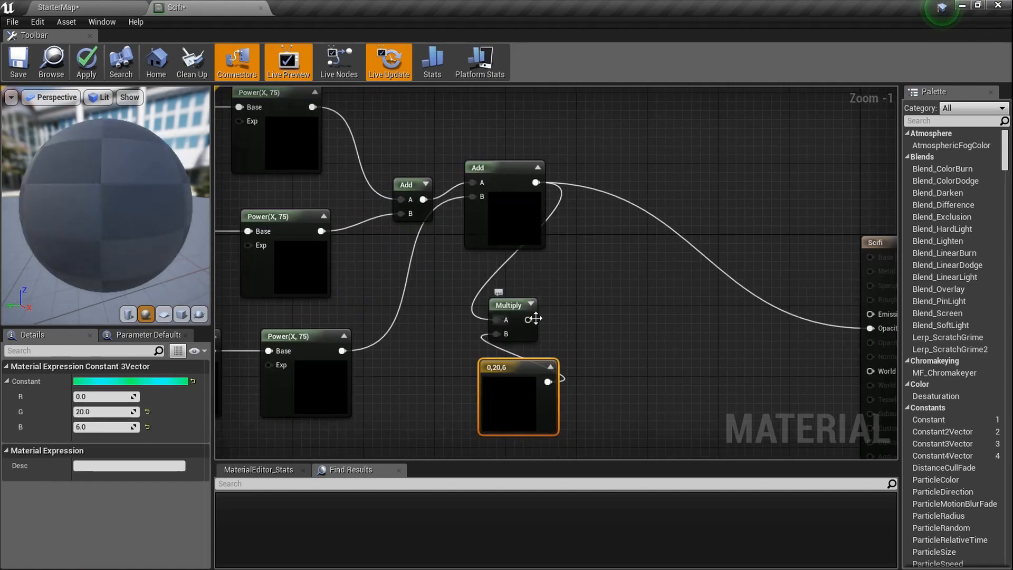
left_click_drag(865, 310, 869, 315)
left_click_drag(126, 214, 133, 223)
scroll(131, 225, "down", 5)
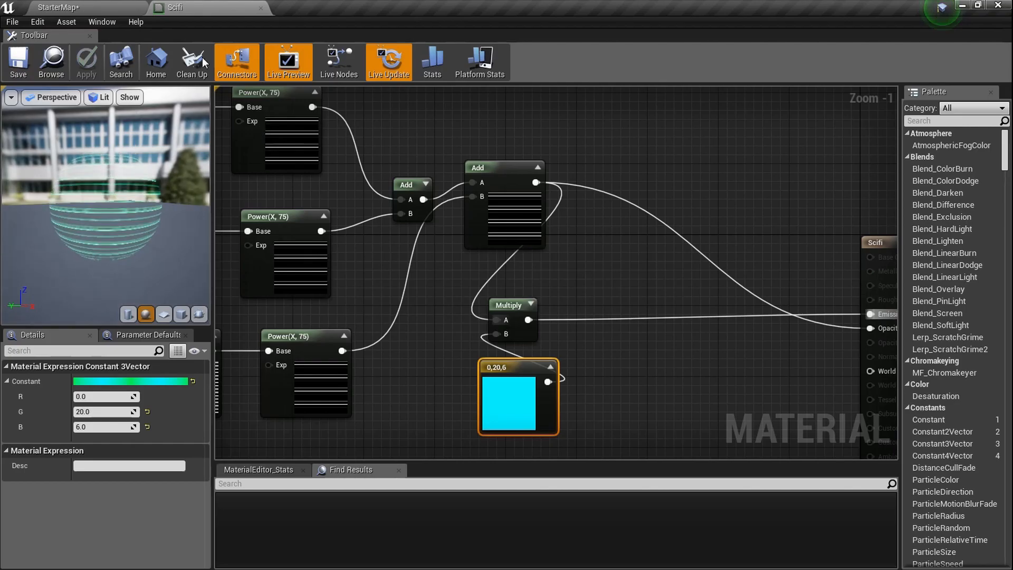
Switch to the StarterMap level and assign the Scifi material to the large sphere.
left_click(89, 4)
left_click_drag(12, 376, 497, 353)
Fly around the large sphere in the level and examine its animated stripes without editor overlays, widening the viewport.
right_click_drag(489, 375, 509, 404)
key("w")
key("s")
key("w")
key("a")
key("s")
key("d")
key("g")
key("w")
key("d")
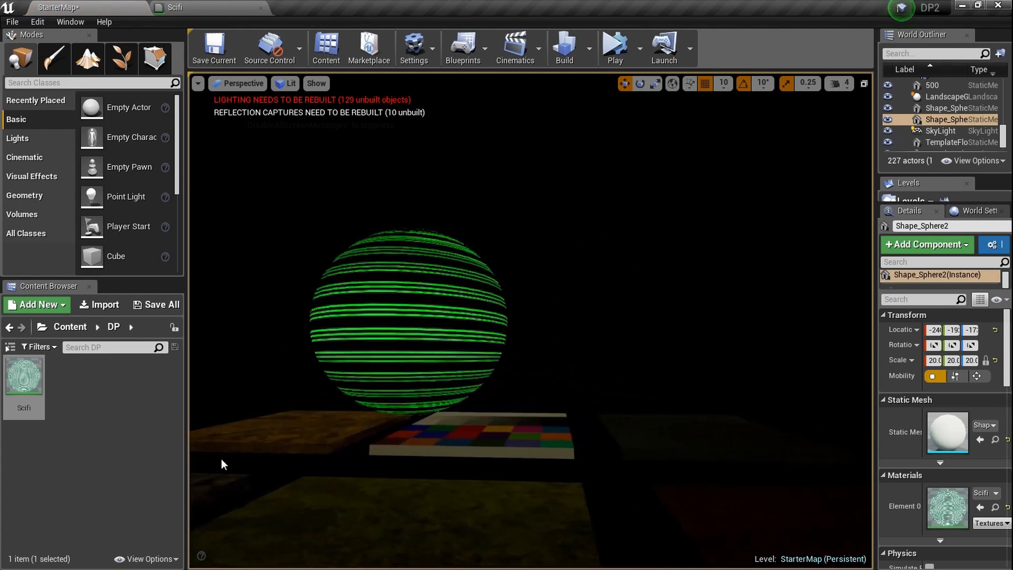
left_click_drag(185, 473, 136, 473)
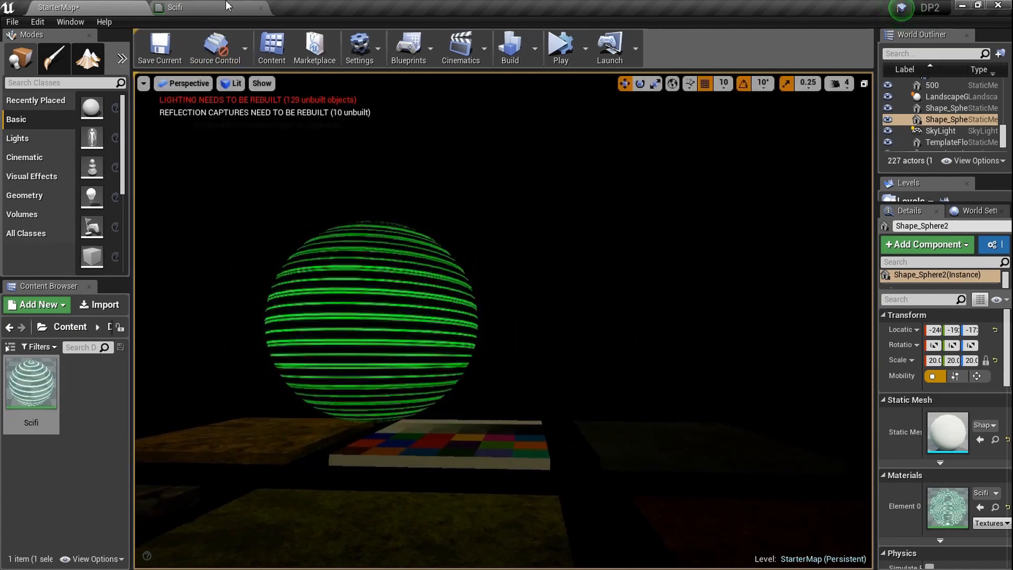
Return to the Scifi material graph and add a Fresnel node below the lowest Power node.
left_click(174, 7)
scroll(583, 275, "up", 3)
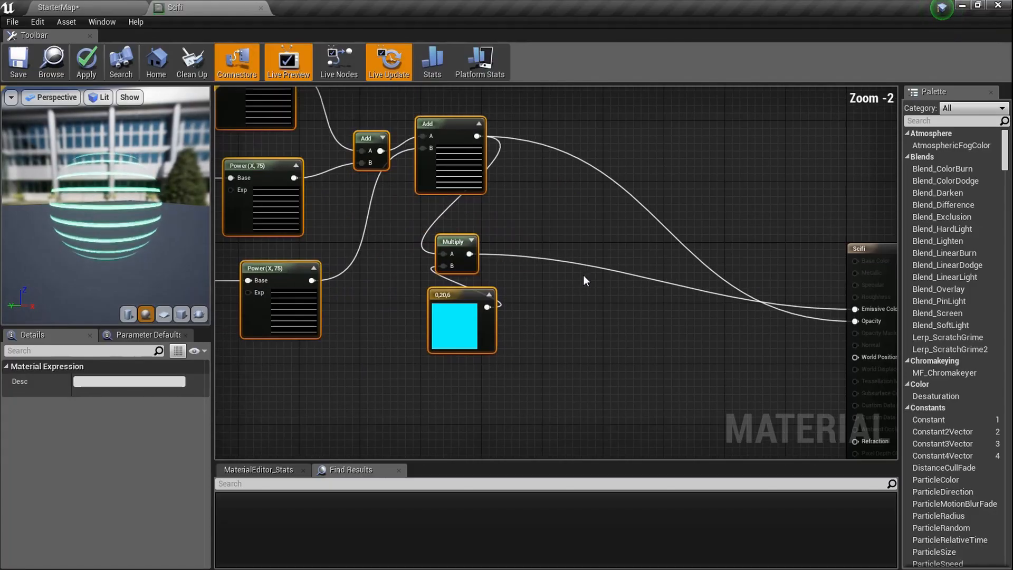
right_click_drag(451, 291, 571, 262)
right_click(394, 343)
type("fresnel")
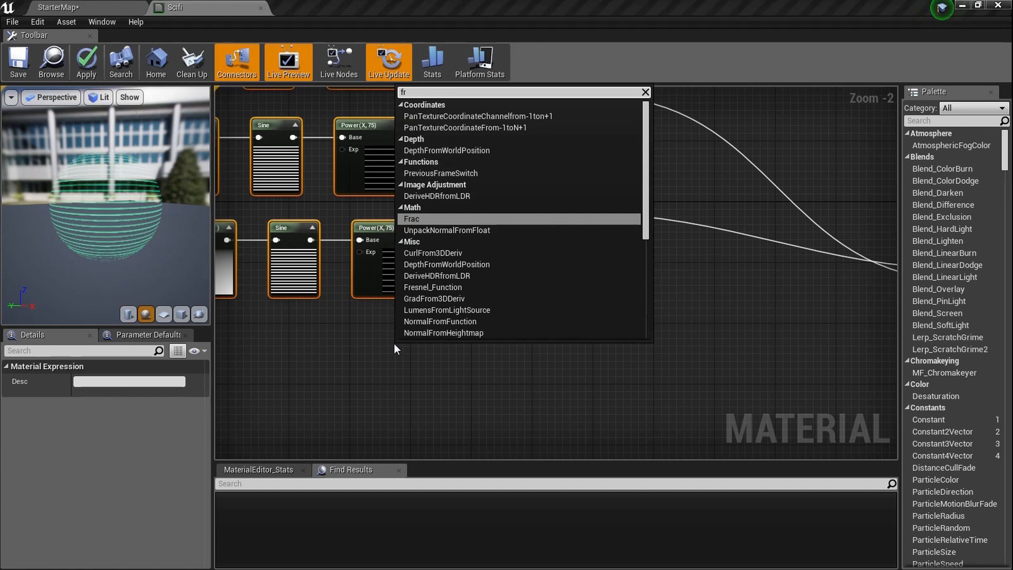
key("Return")
scroll(394, 343, "up", 3)
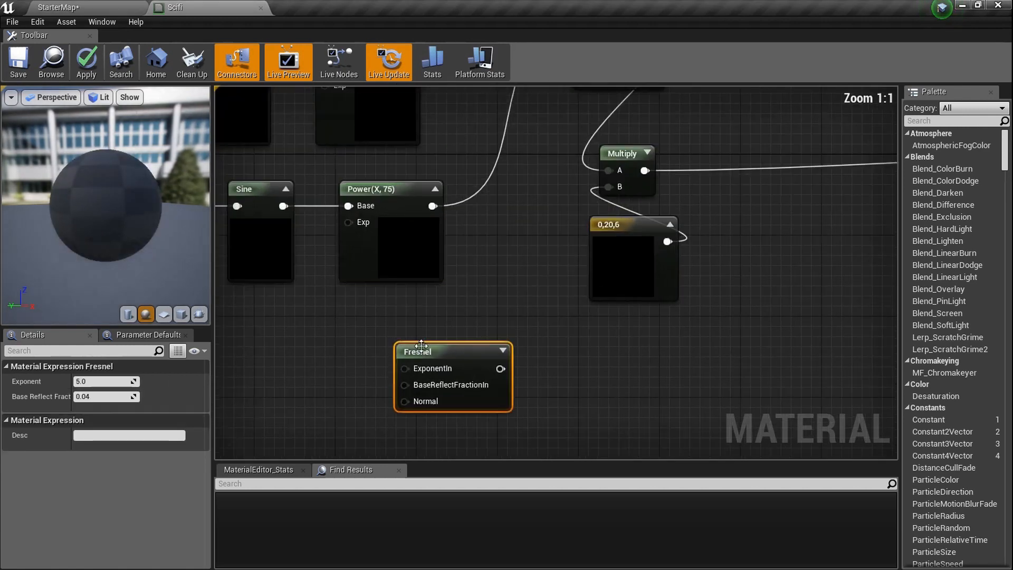
Set the Fresnel node's Exponent to 1 and its Base Reflect Fraction to 0.02.
left_click(120, 377)
type("1")
key("Return")
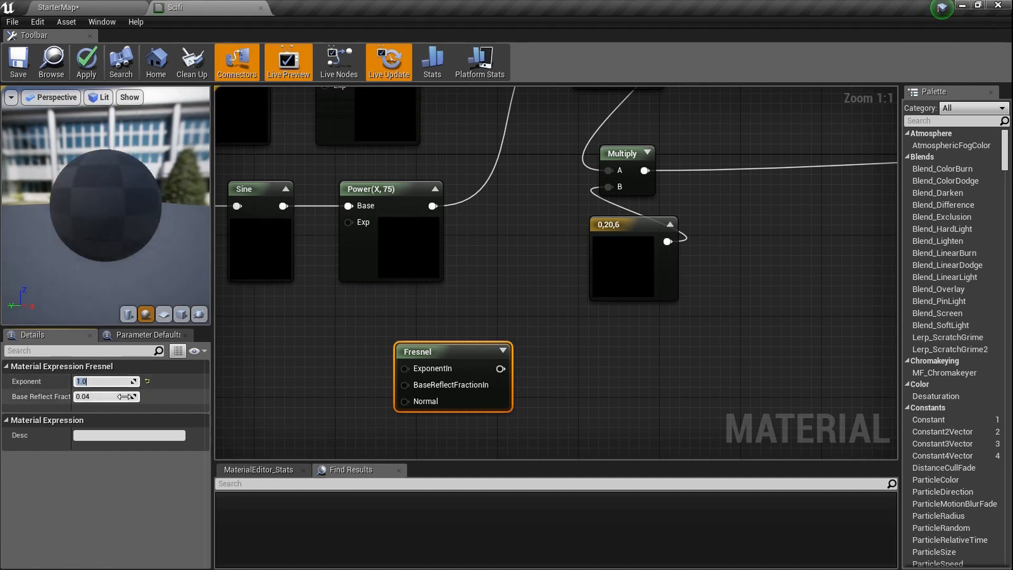
key("Return")
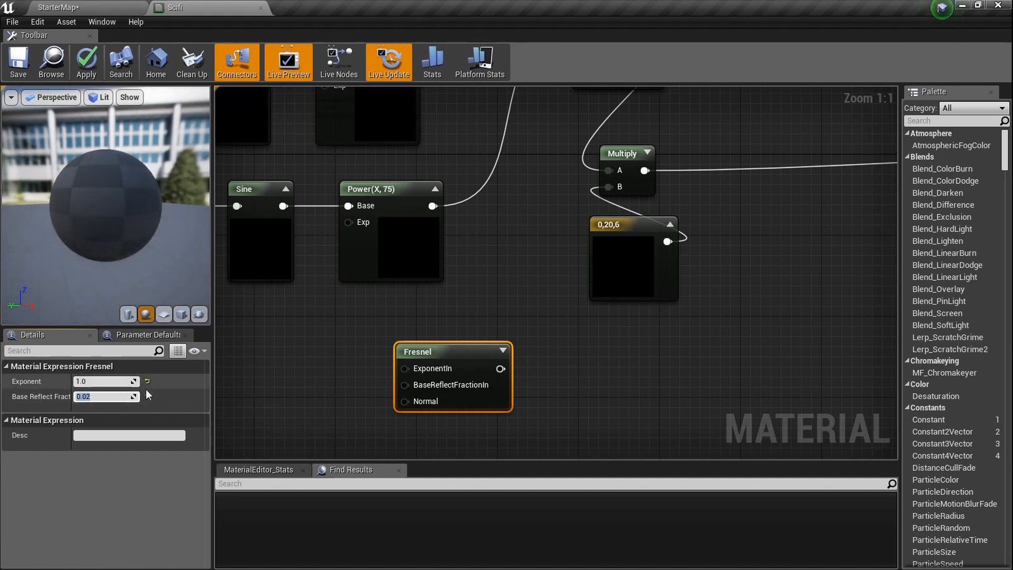
Preview the Fresnel node on the preview sphere, examine it while orbiting, and stop previewing it.
right_click(486, 356)
left_click(532, 356)
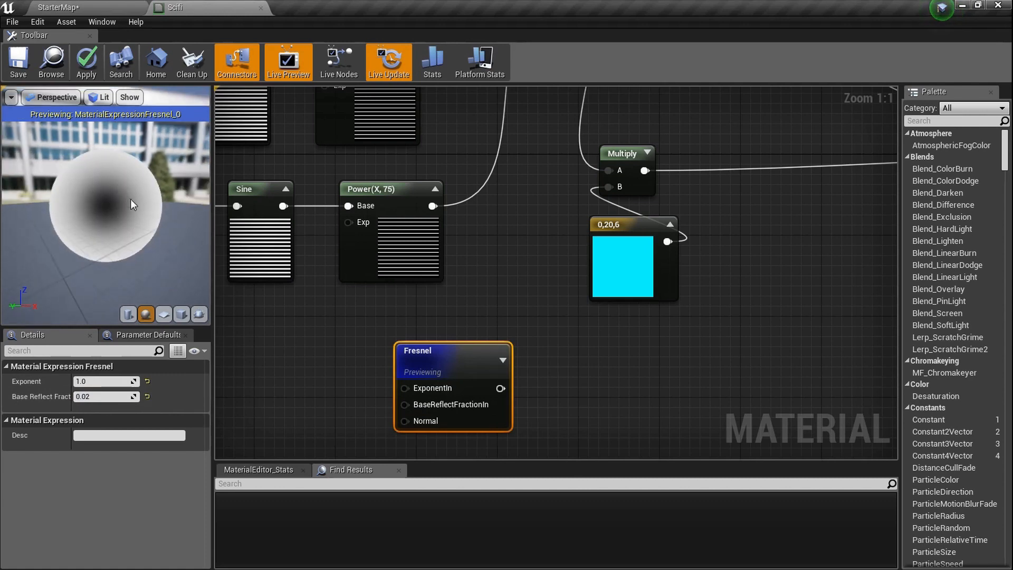
mouse_move(106, 211)
left_mouse_down()
mouse_move(119, 213)
mouse_move(114, 221)
left_mouse_up()
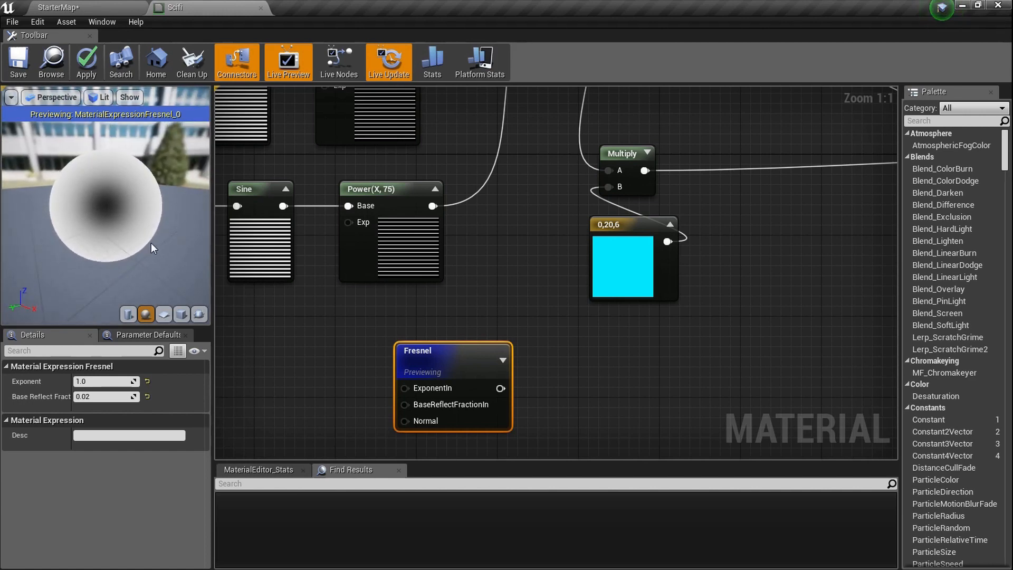
right_click(465, 352)
left_click(516, 356)
Change the cyan color constant to G 5 and B 1.5.
right_click_drag(591, 312, 512, 300)
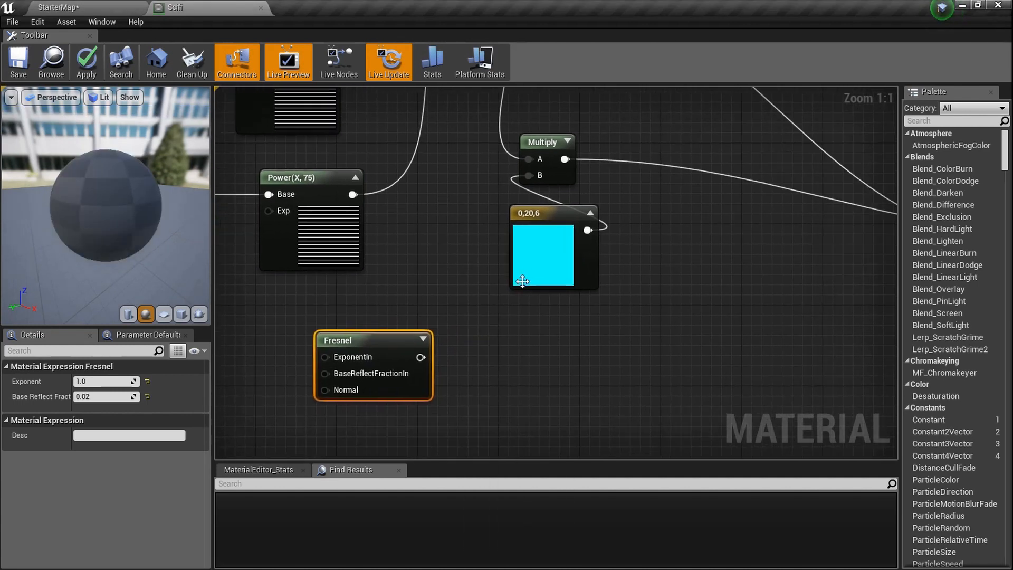
left_click(535, 267)
left_click(109, 411)
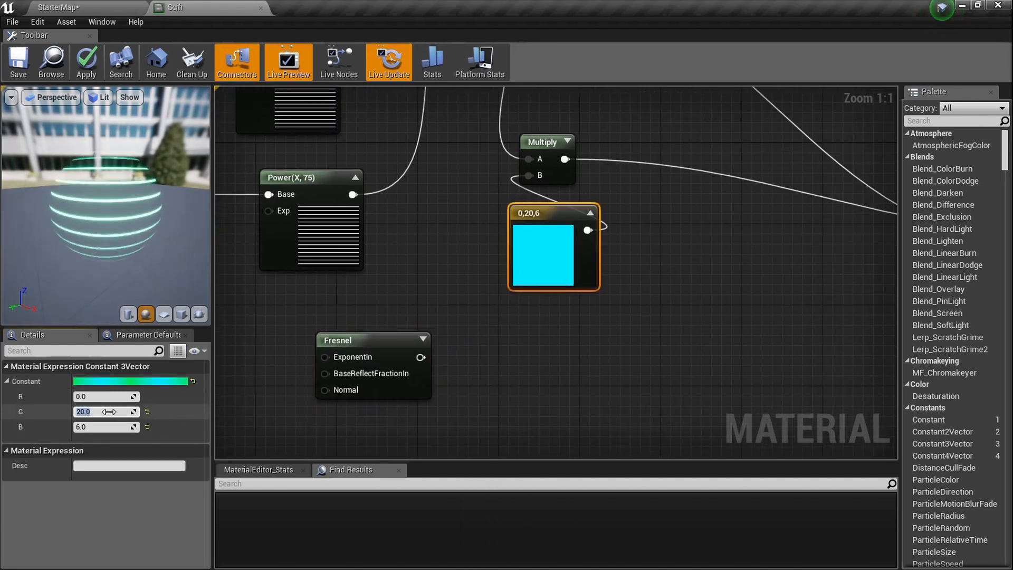
type("5")
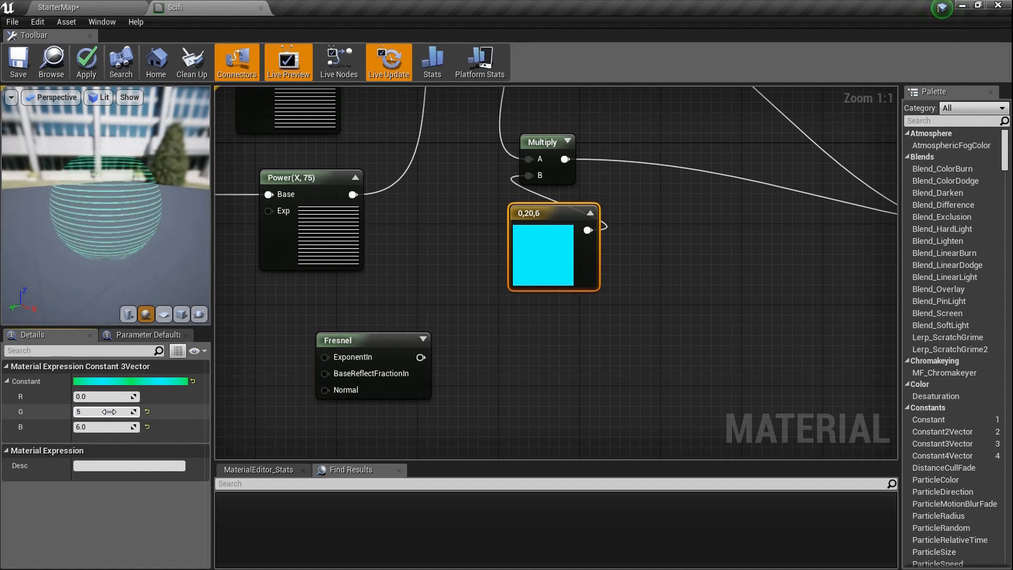
key("Tab")
type("1")
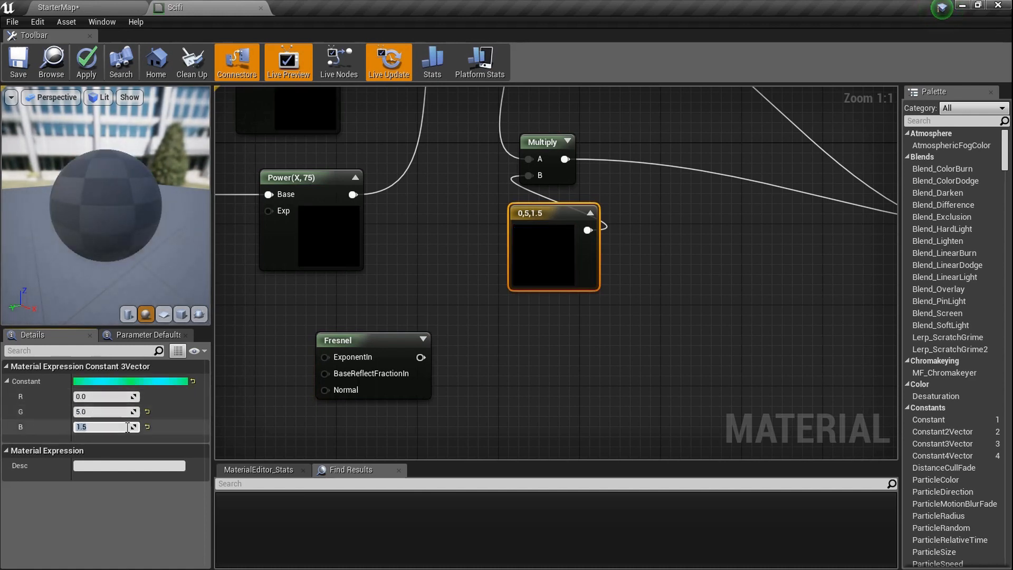
key("Return")
Add a second Constant3Vector beside the Fresnel node and set it to R 0.6, G 0, B 0.3.
right_click_drag(550, 339, 527, 305)
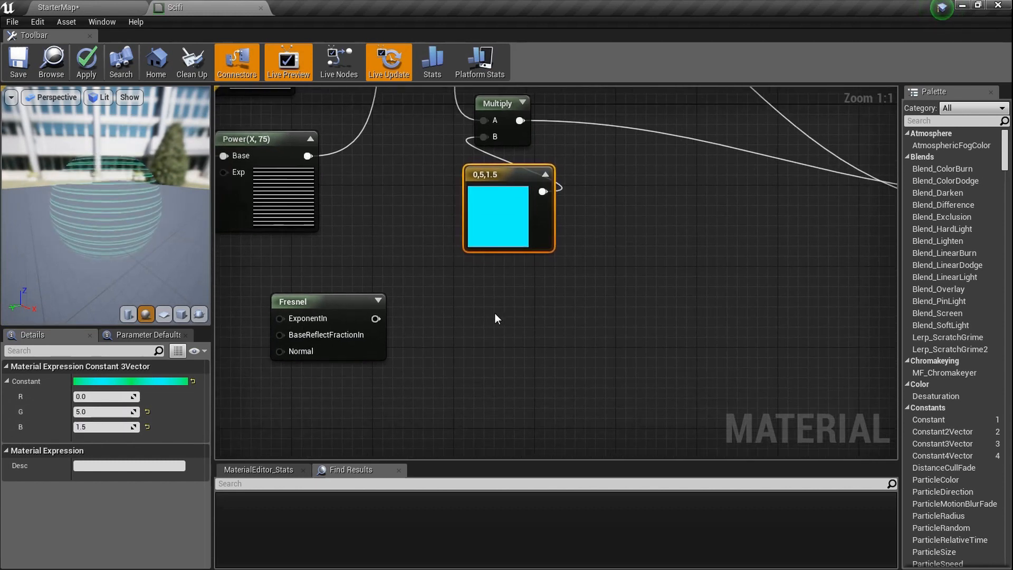
left_click(461, 332)
type("0.6")
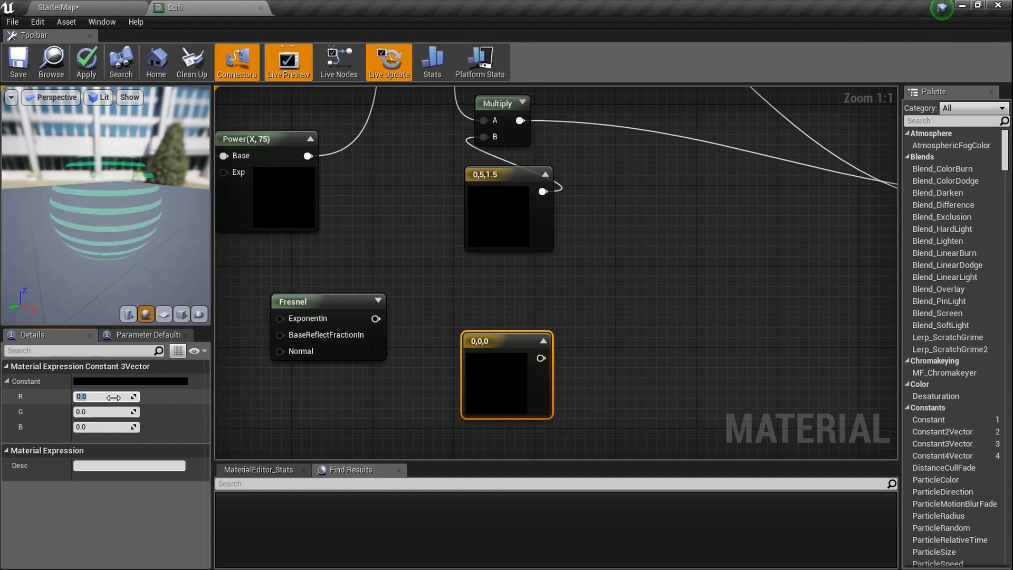
key("Tab")
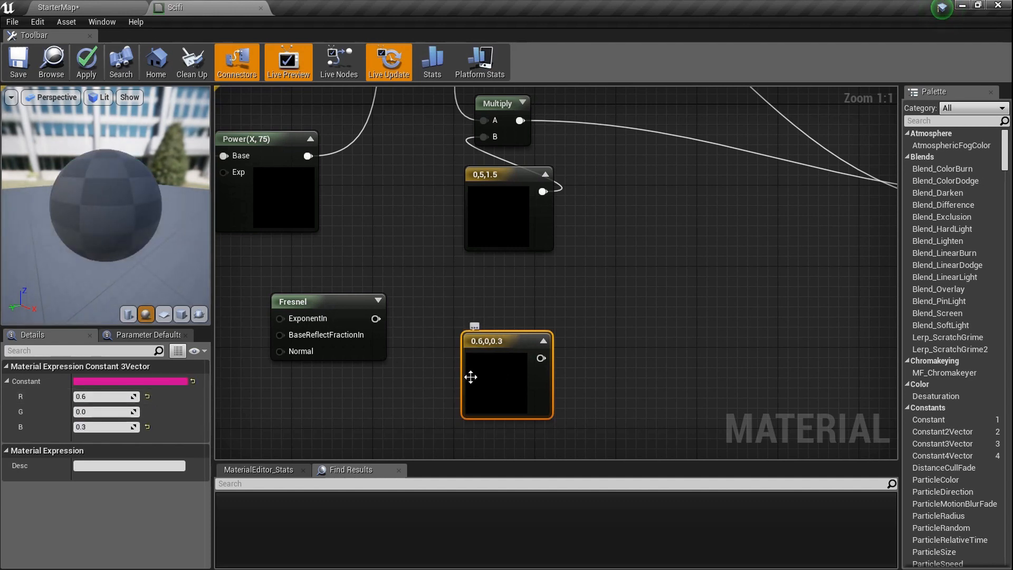
Add a Lerp node and connect Fresnel to Alpha, the cyan constant to A and the pink constant to B.
right_click_drag(580, 314, 534, 324)
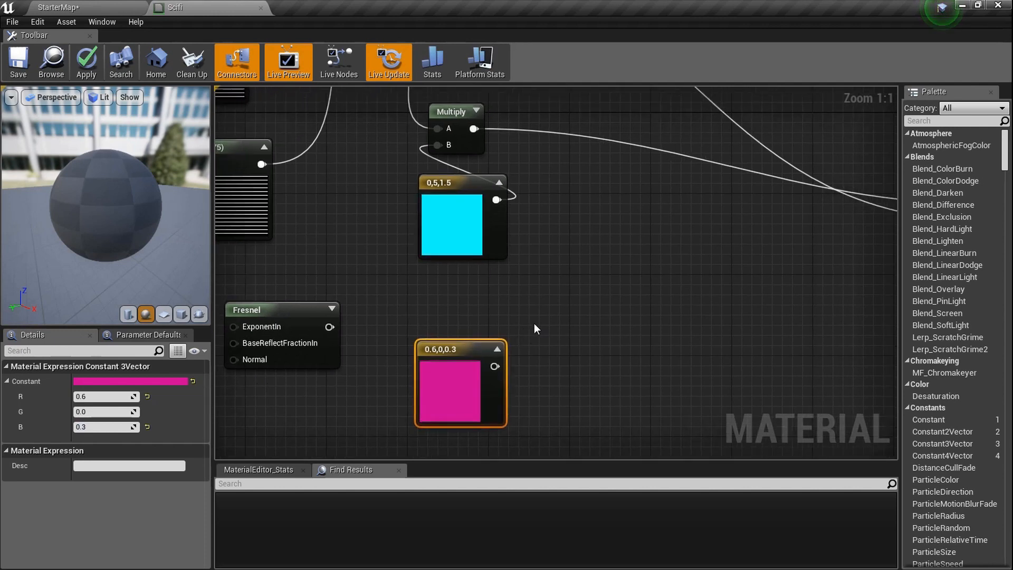
left_click(572, 293)
left_click_drag(607, 306, 627, 292)
left_click_drag(328, 327, 600, 334)
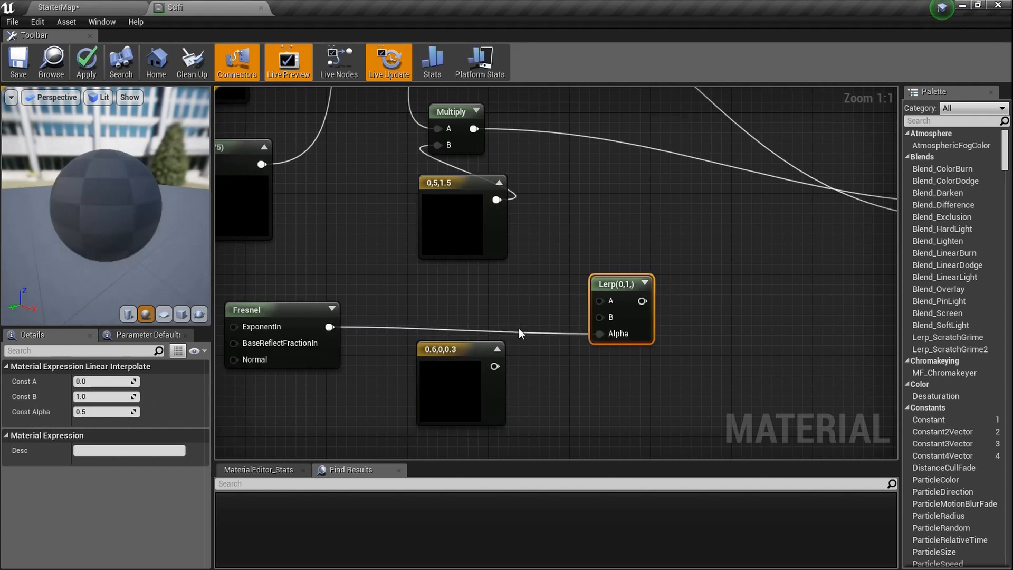
left_click_drag(494, 365, 495, 200)
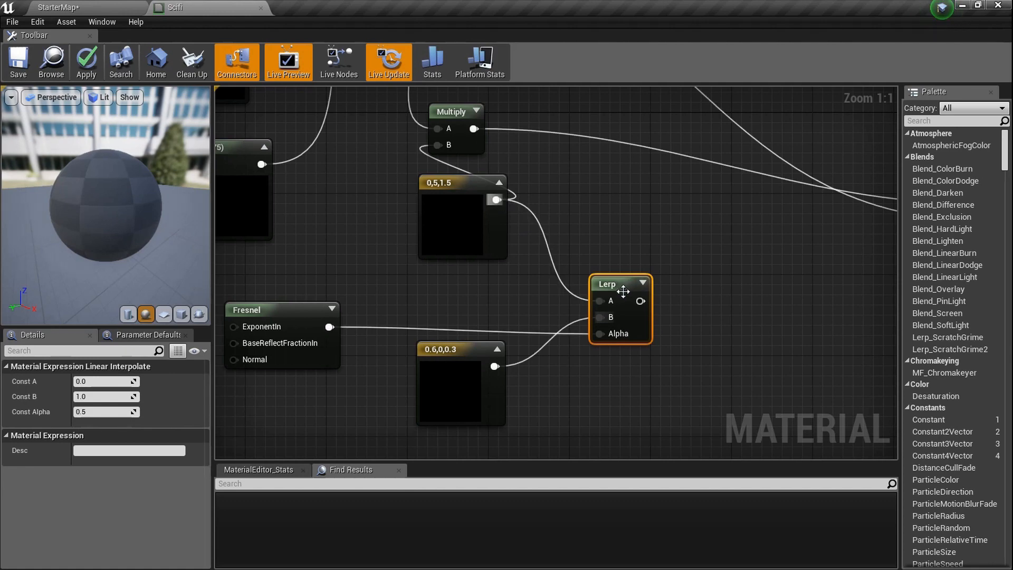
Connect the Lerp output to the material's Emissive Color in place of the Multiply output.
right_click_drag(688, 289, 489, 324)
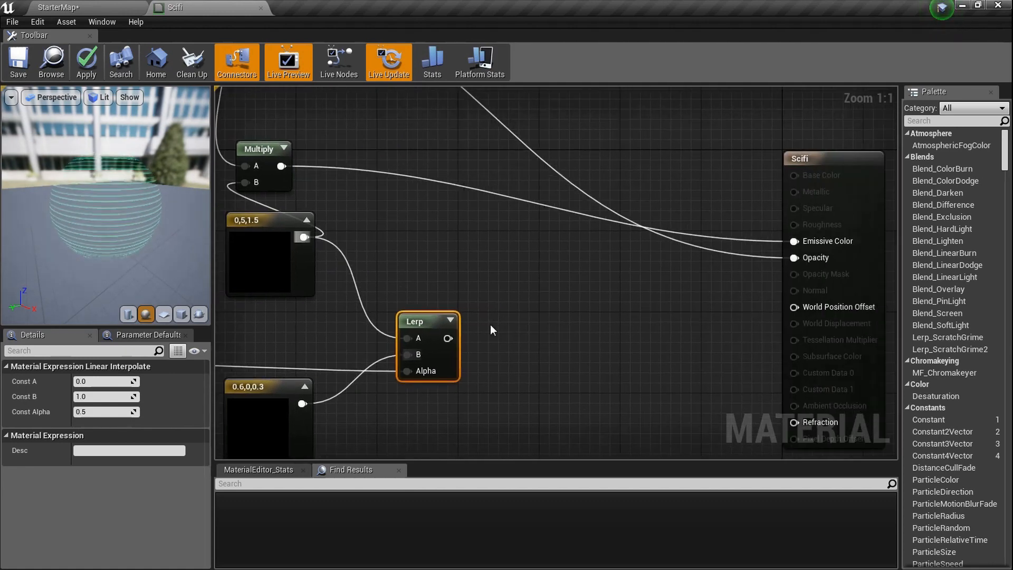
left_click_drag(447, 338, 796, 245)
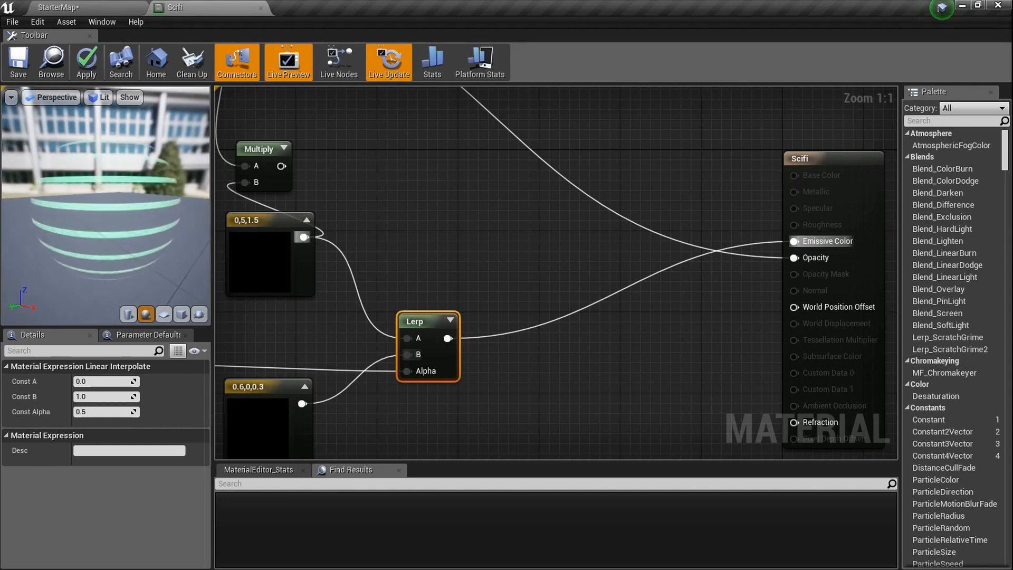
scroll(695, 225, "down", 3)
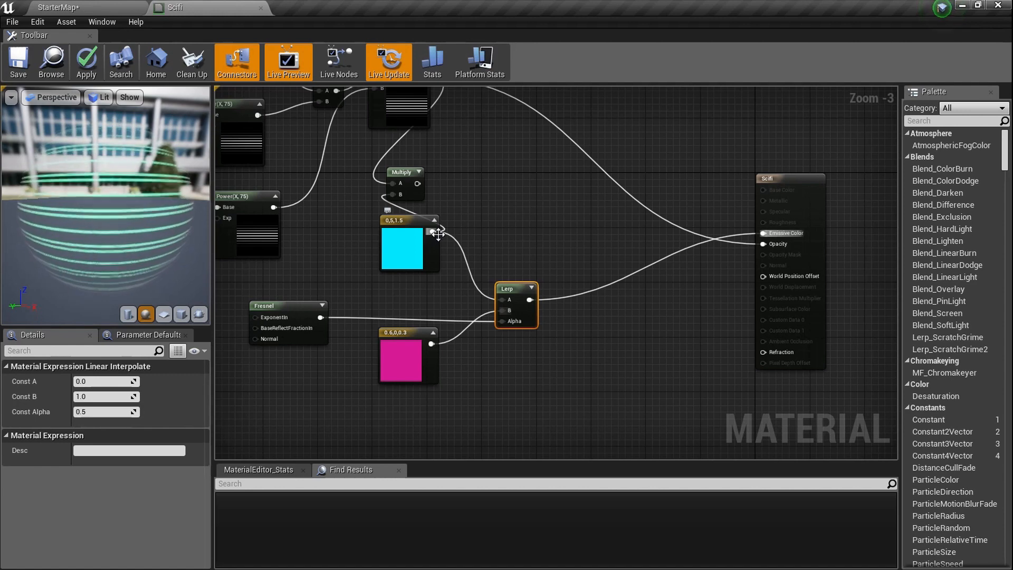
Disconnect both color constants and rewire the pink one to Lerp A and the cyan one to Lerp B, inspecting the preview sphere.
left_click_drag(426, 240, 448, 240)
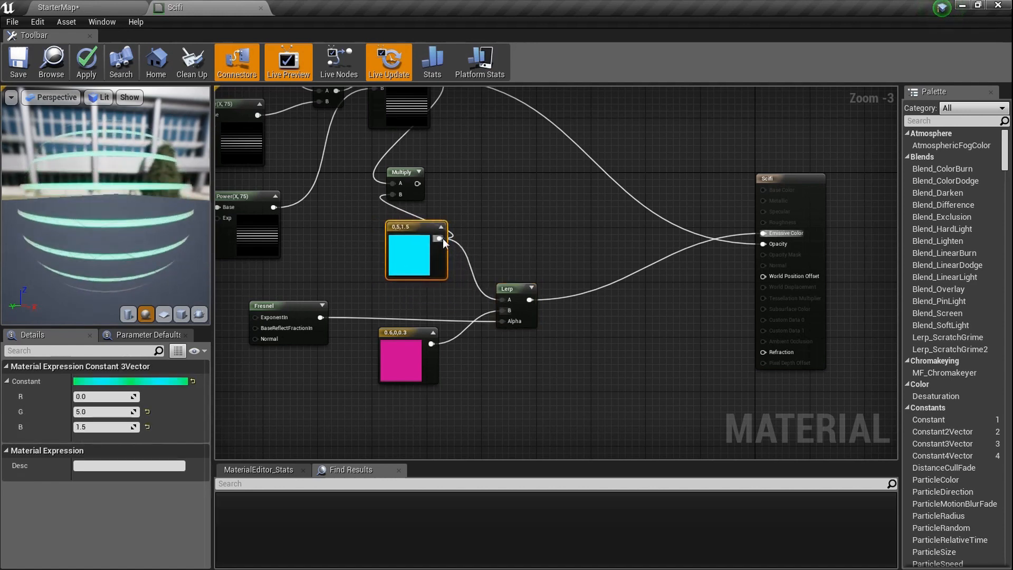
left_click(440, 238, "alt")
left_click(429, 343, "alt")
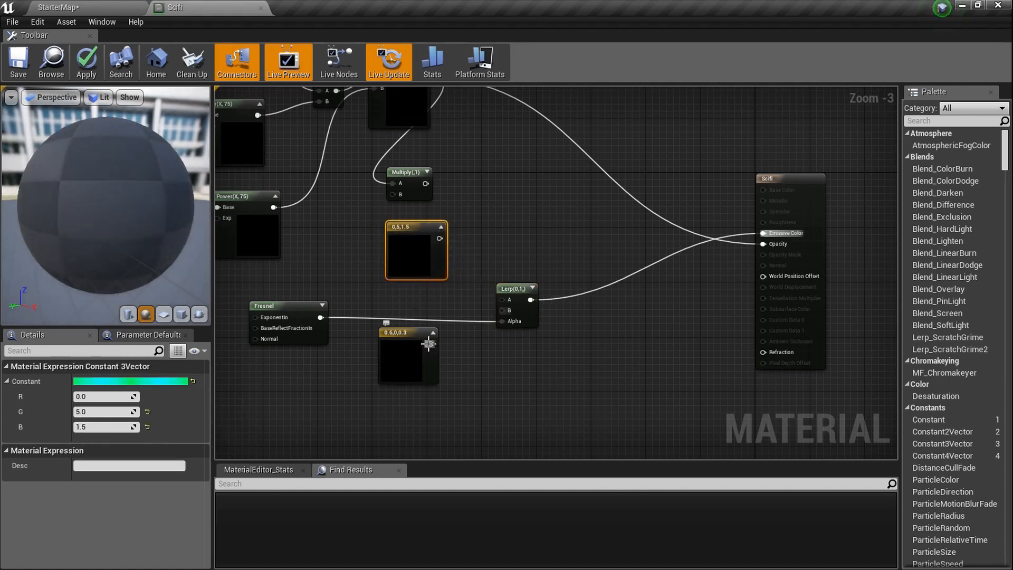
left_click_drag(509, 299, 440, 244)
right_click_drag(551, 262, 537, 259)
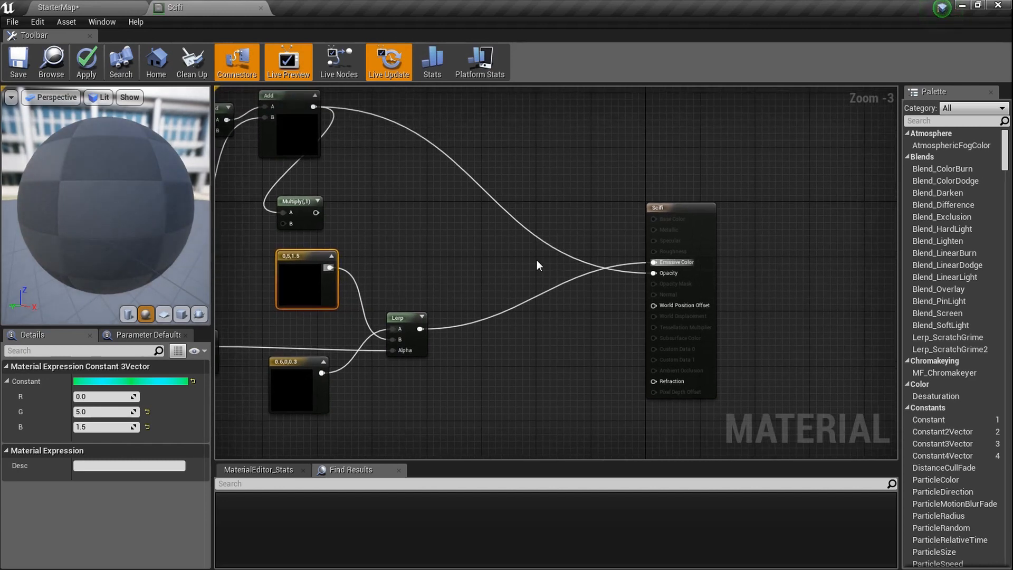
left_click_drag(164, 217, 205, 218)
scroll(163, 217, "down", 4)
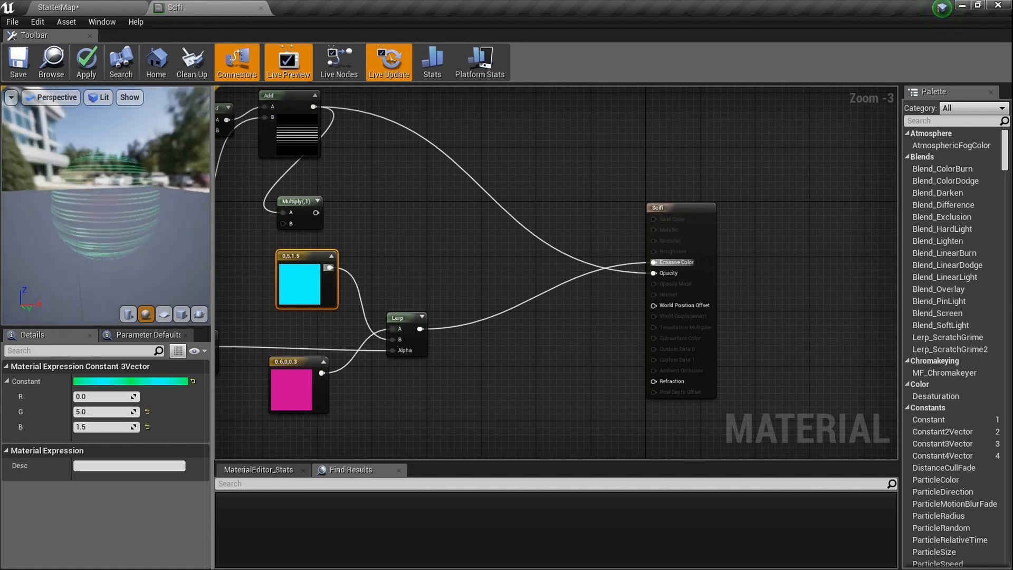
Move the whole node network farther from the material's output node and disconnect the Emissive Color and Opacity inputs.
mouse_move(105, 217)
left_mouse_down()
mouse_move(179, 217)
mouse_move(100, 217)
left_mouse_up()
scroll(105, 211, "up", 3)
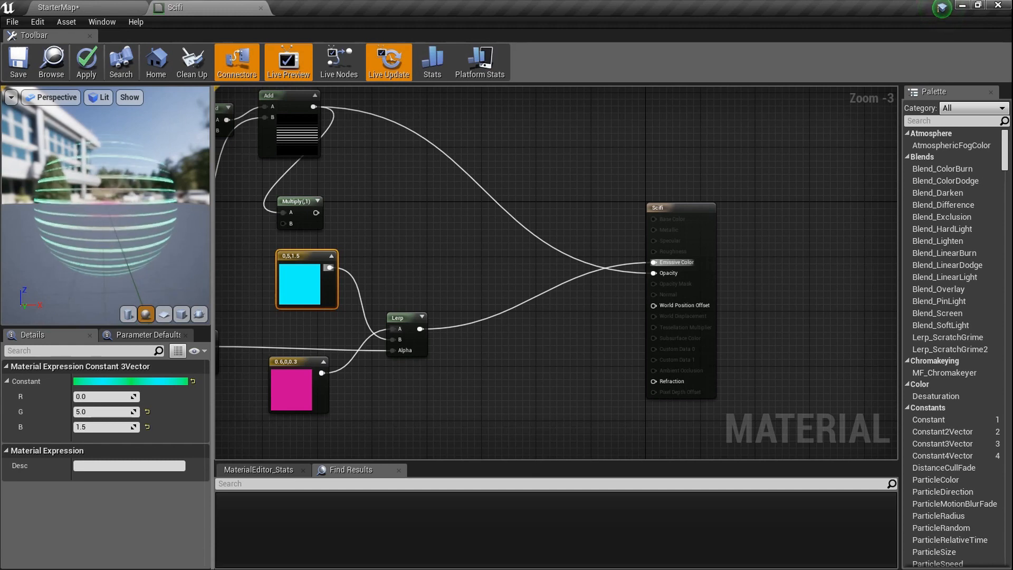
scroll(104, 216, "up", 4)
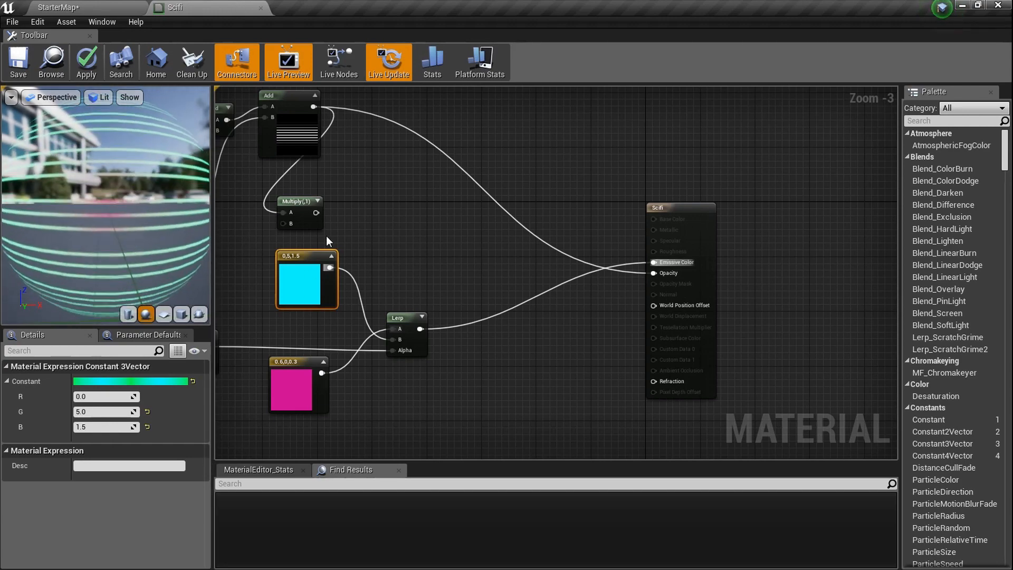
scroll(327, 236, "down", 3)
right_click_drag(327, 237, 559, 256)
left_click_drag(599, 327, 342, 174)
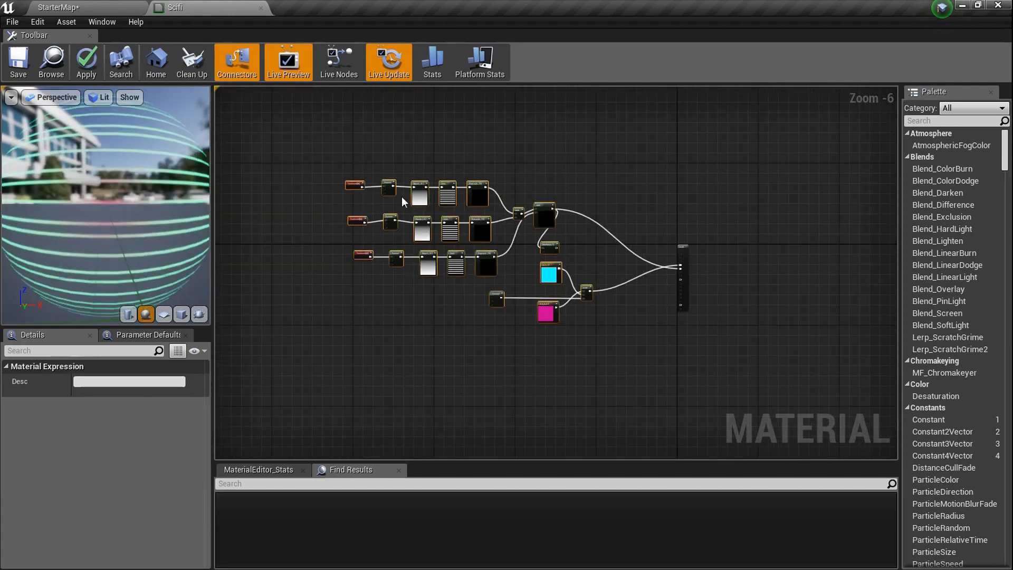
left_click_drag(480, 229, 438, 206)
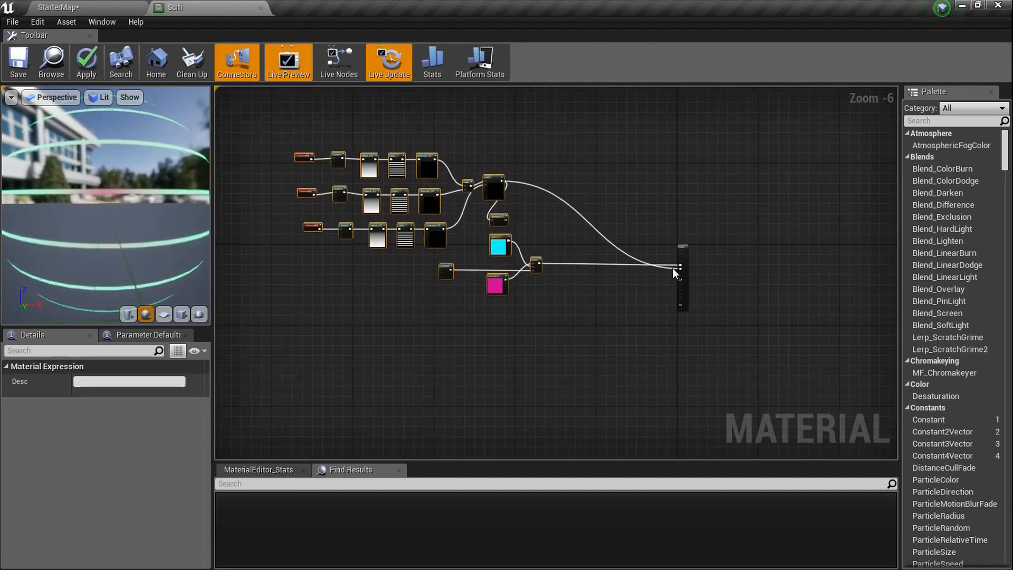
scroll(673, 273, "up", 4)
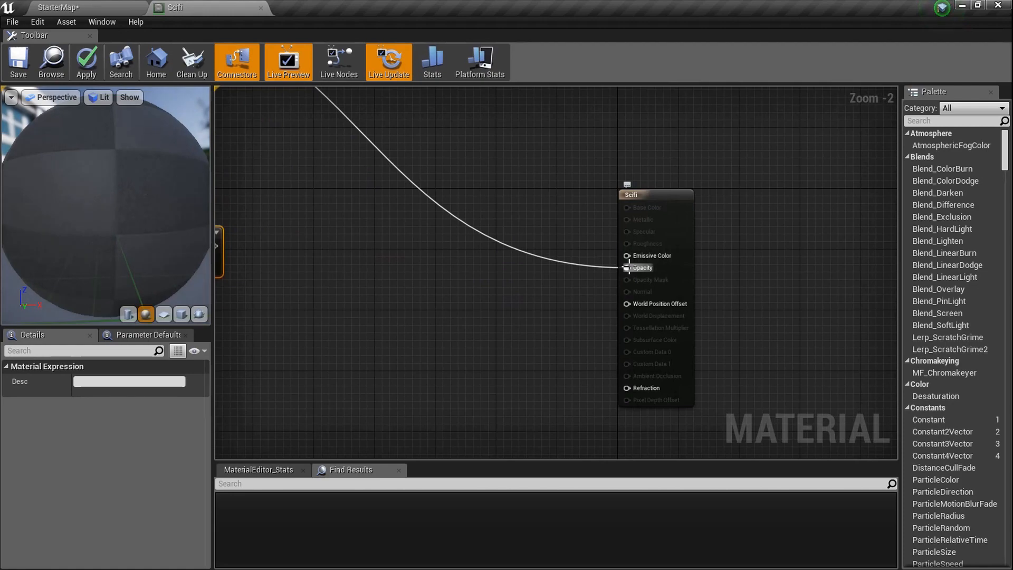
scroll(487, 291, "down", 5)
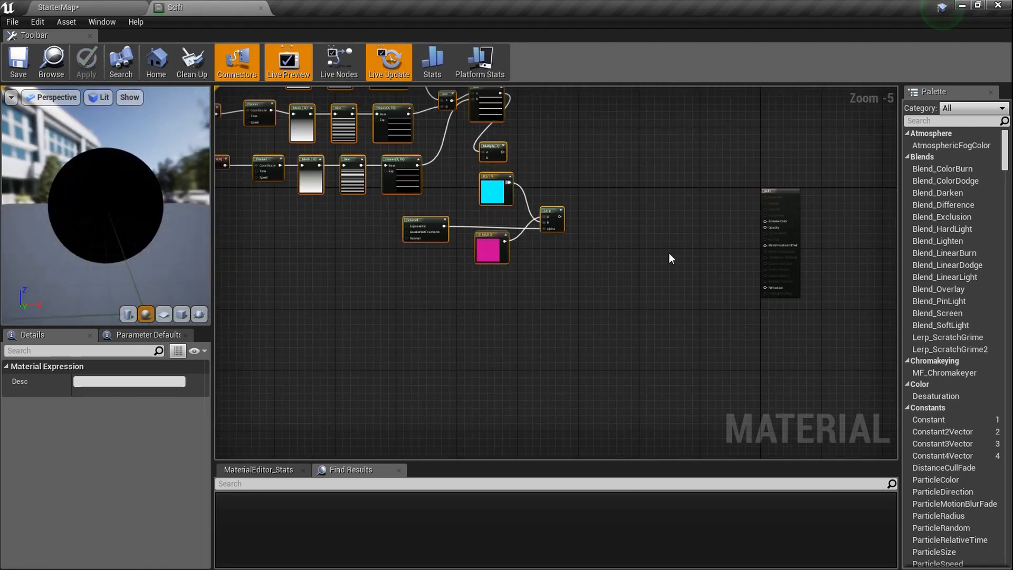
Open Content Browser 2, find T_Tech_Hex_Tile_N in StarterContent Textures, and add it as a Texture Sample below the existing network.
left_click(107, 26)
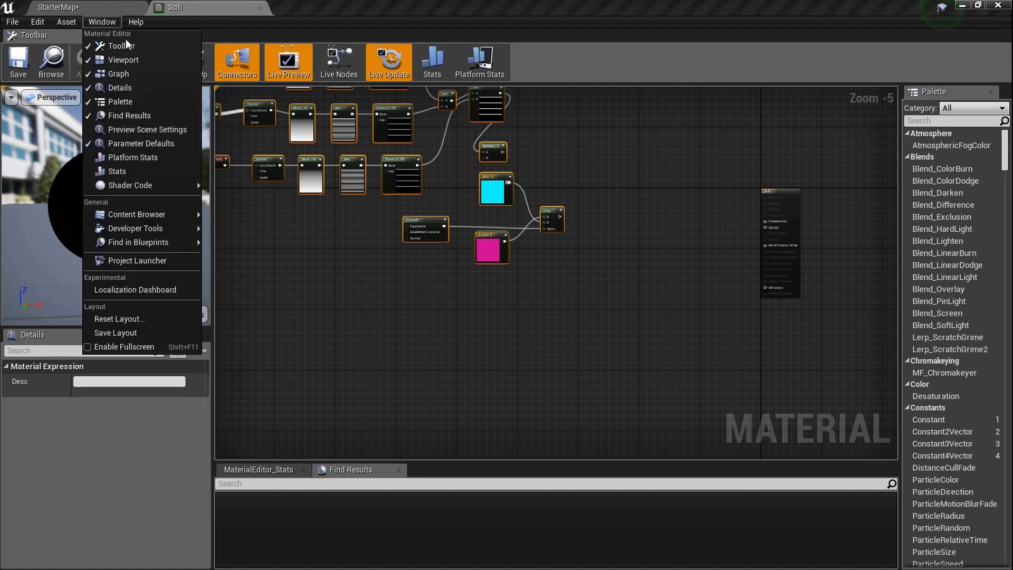
mouse_move(199, 192)
mouse_move(186, 218)
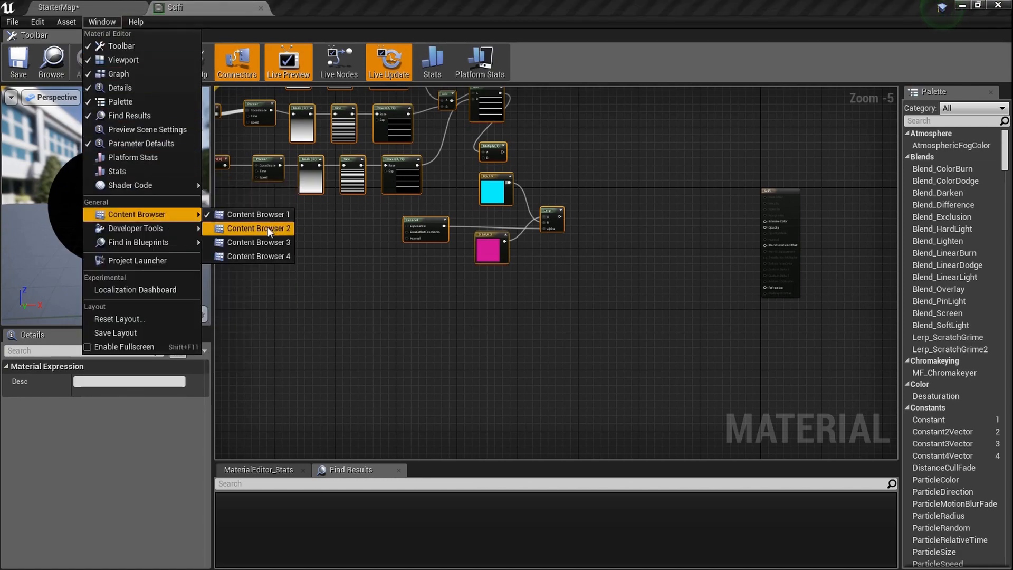
left_click(232, 231)
left_click_drag(504, 352, 515, 264)
scroll(503, 427, "down", 10)
scroll(503, 427, "down", 8)
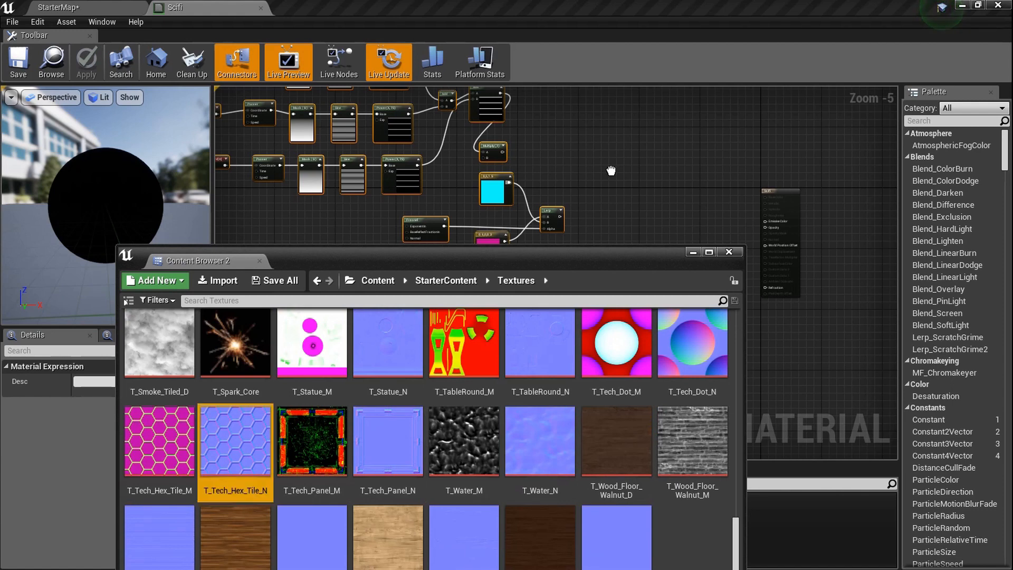
left_click(692, 252)
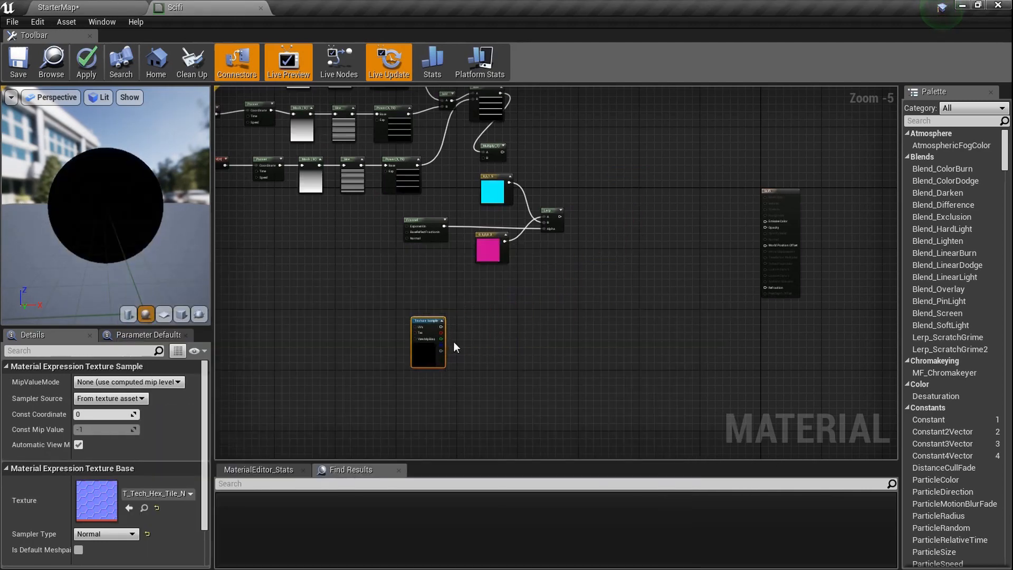
Add a TextureCoordinate node feeding a new Panner's Coordinate input beside the hex Texture Sample, and set the Panner's Speed X.
scroll(453, 342, "up", 2)
scroll(454, 341, "up", 3)
right_click_drag(455, 340, 689, 310)
right_click(422, 259)
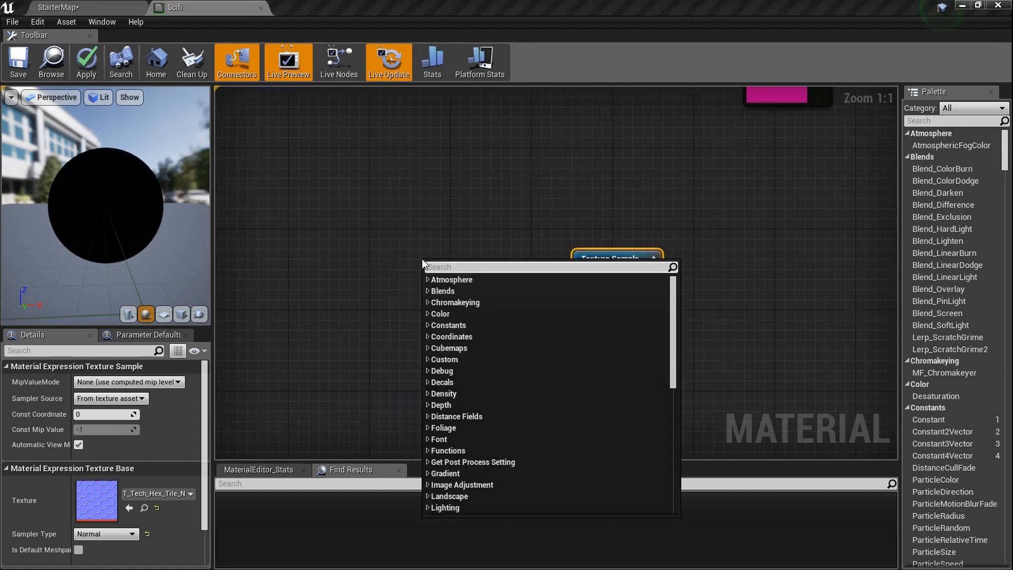
type("texturec")
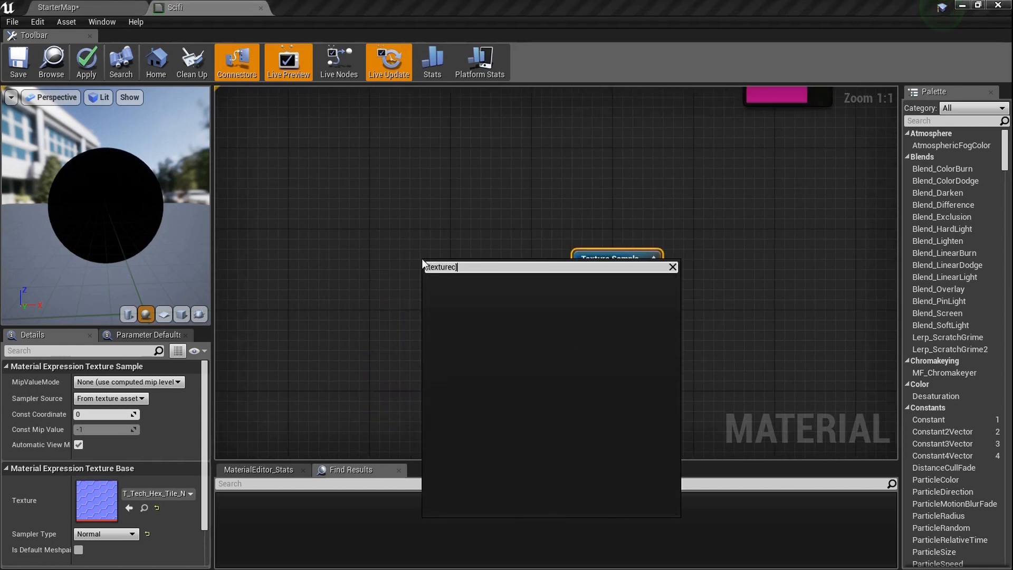
key("Return")
left_click_drag(458, 279, 429, 280)
type("panner")
key("Return")
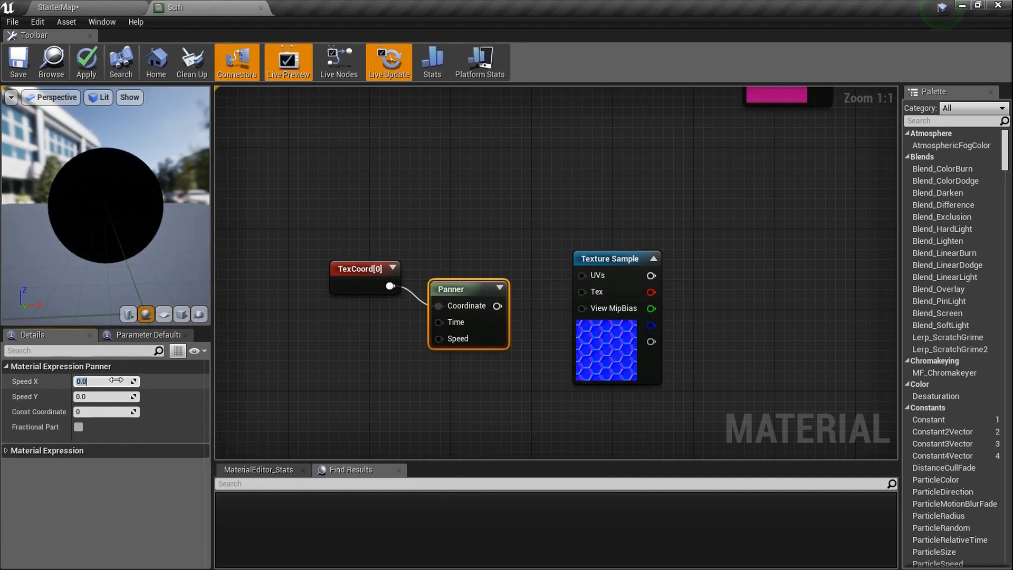
key("Return")
Set the new TextureCoordinate's UTiling and VTiling to 3.0.
left_click(364, 283)
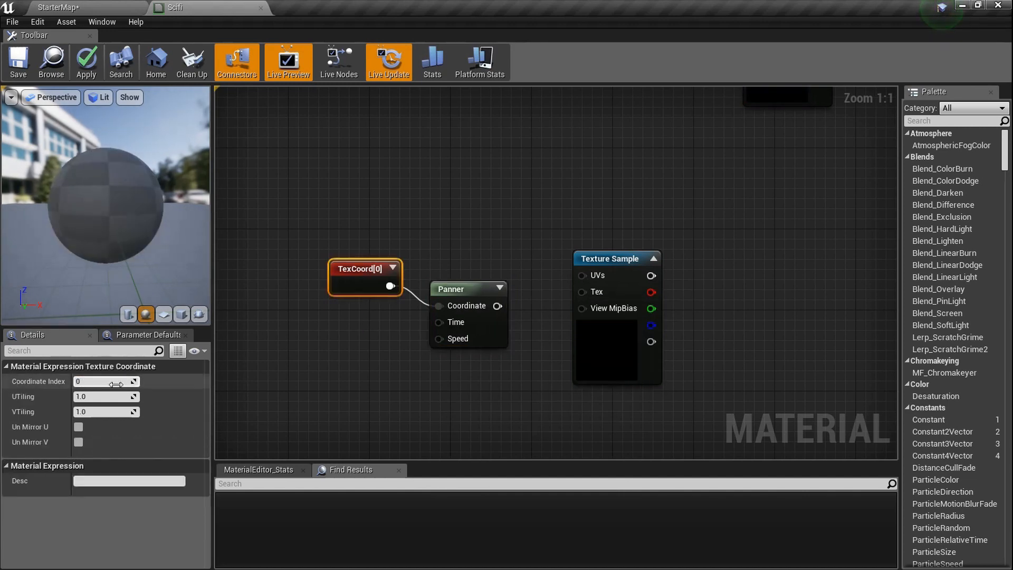
type("3")
key("Tab")
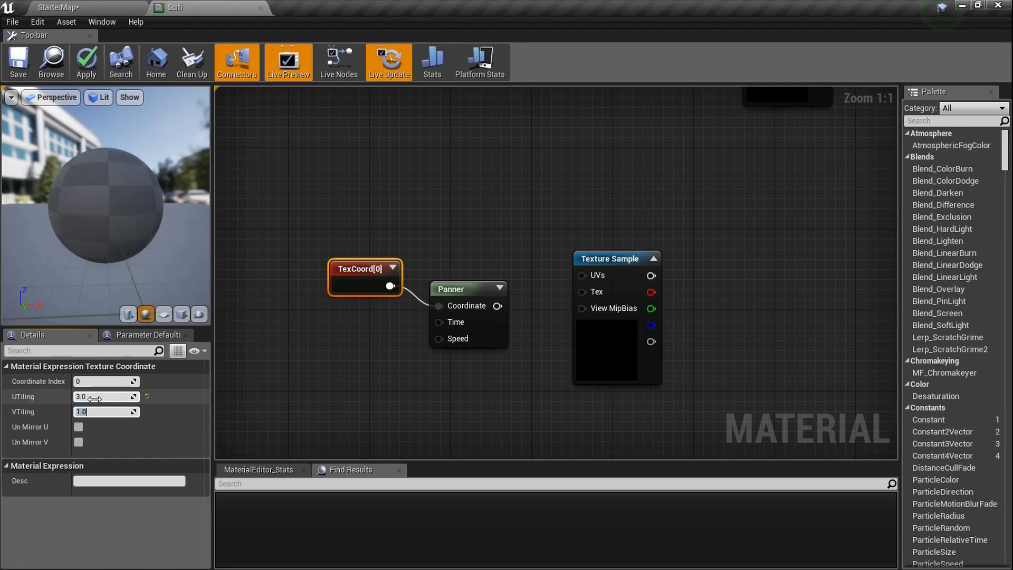
Connect the Panner output to the hex Texture Sample's UVs input.
right_click_drag(596, 327, 532, 330)
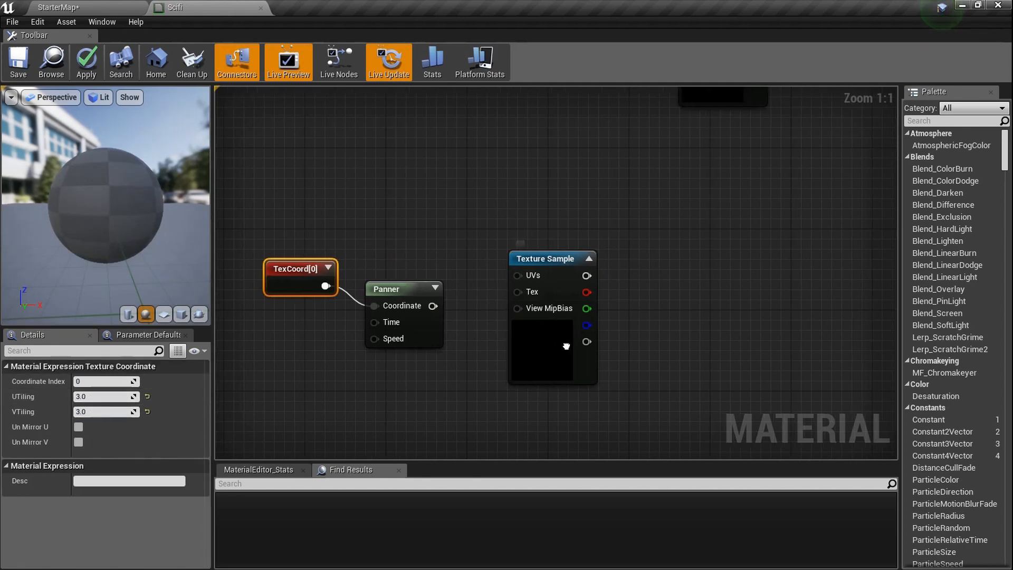
scroll(509, 340, "up", 6)
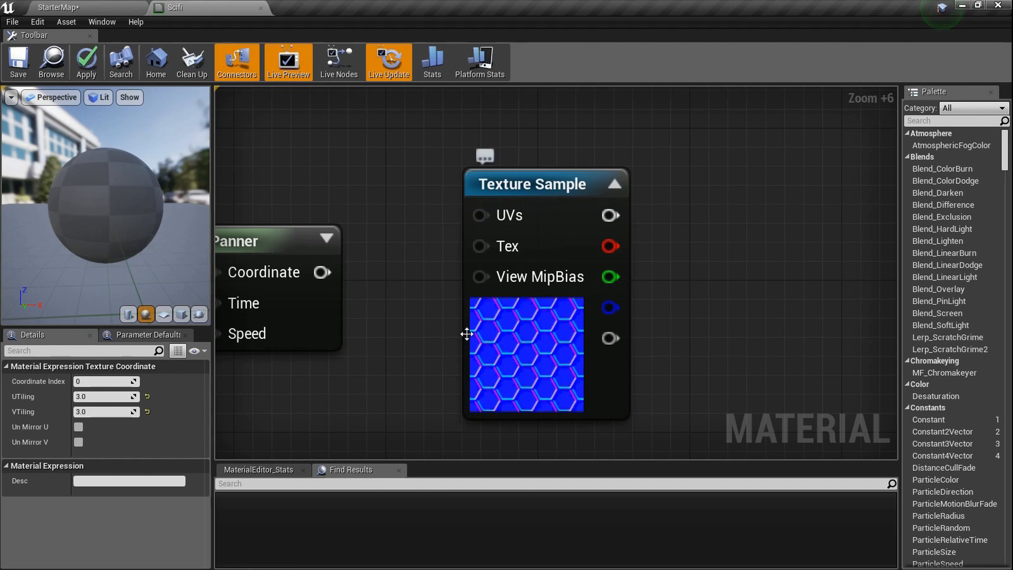
left_click_drag(327, 273, 495, 217)
right_click_drag(331, 283, 424, 280)
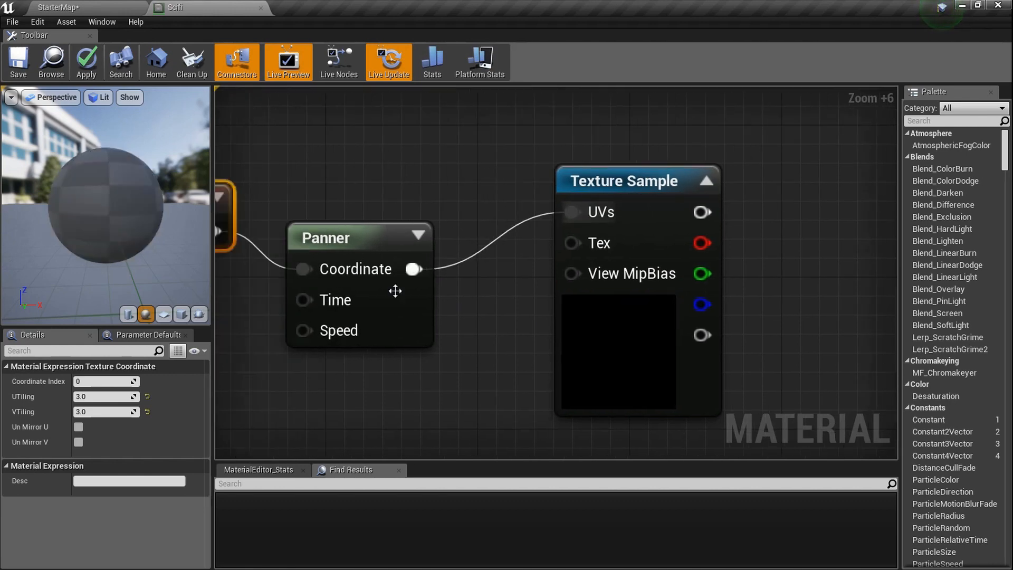
right_click_drag(609, 340, 553, 336)
right_click_drag(485, 310, 612, 301)
right_click_drag(642, 269, 488, 280)
scroll(465, 281, "down", 4)
scroll(489, 281, "down", 1)
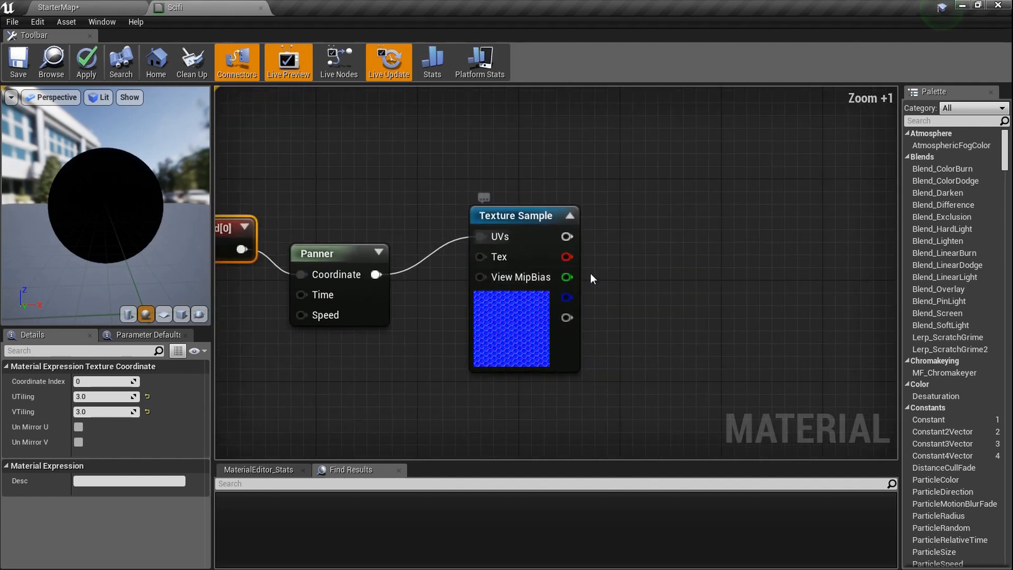
Duplicate the TexCoord, Panner and Texture Sample chain below the original and set the copied Panner's Speed X to -0.25.
right_click_drag(590, 274, 511, 274)
right_click_drag(384, 301, 529, 264)
scroll(530, 264, "down", 2)
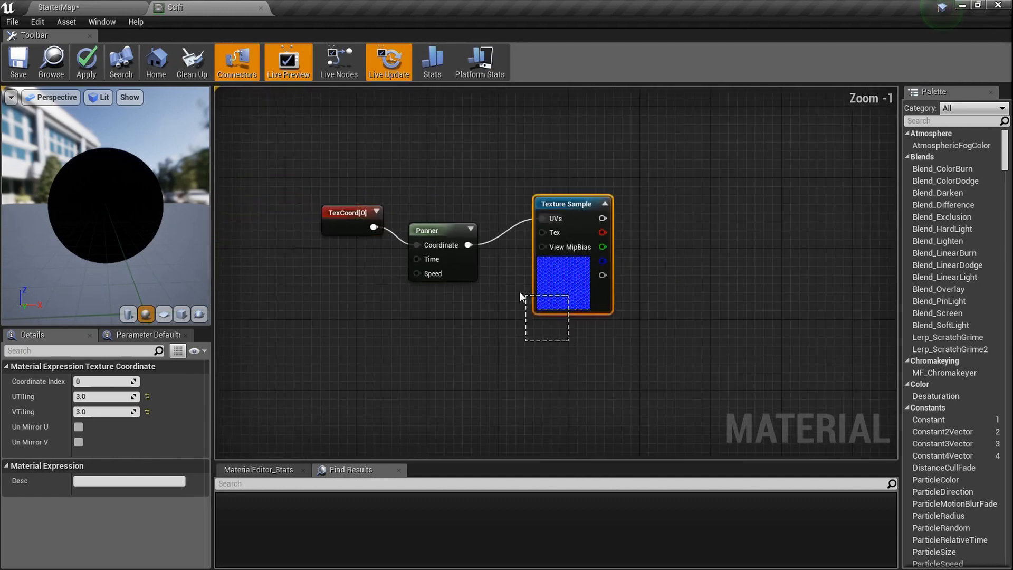
left_click_drag(372, 228, 356, 213)
key("ctrl+c")
left_click(385, 356)
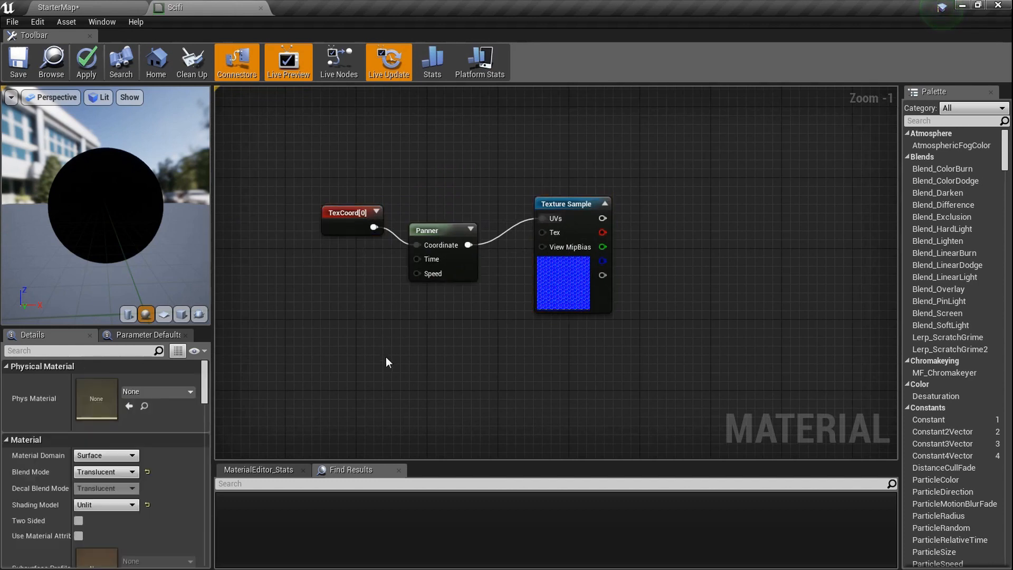
key("ctrl+v")
left_click_drag(545, 353, 580, 343)
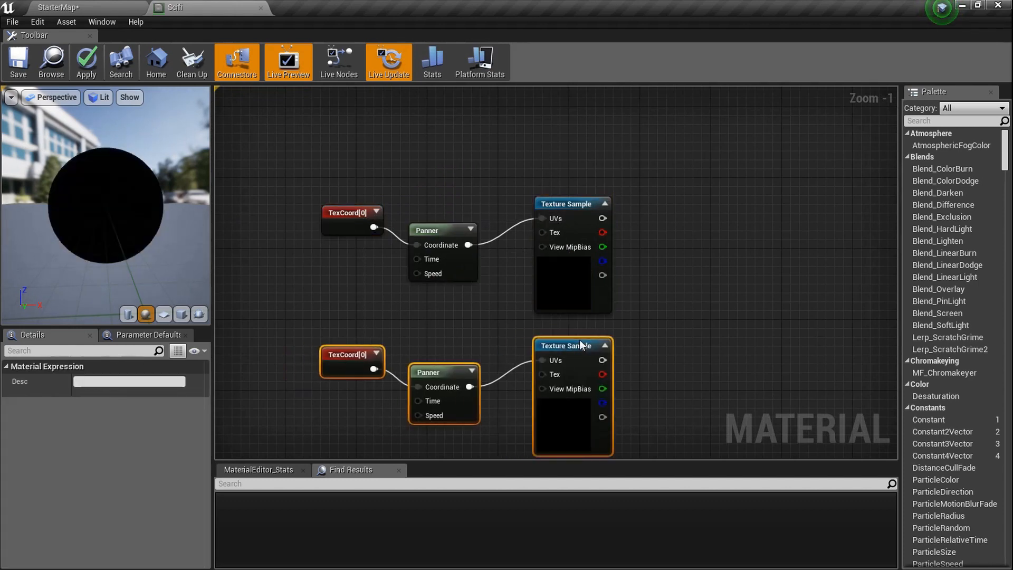
left_click(438, 374)
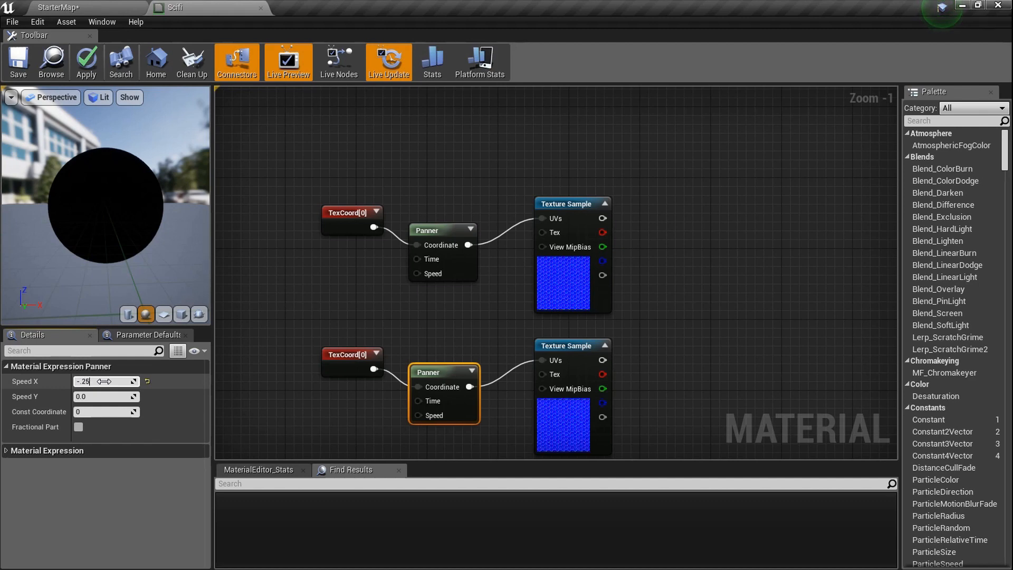
key("Return")
Add an Add node with the upper texture's red channel in A and the lower texture's green channel in B, expanding its preview.
right_click_drag(665, 328, 558, 333)
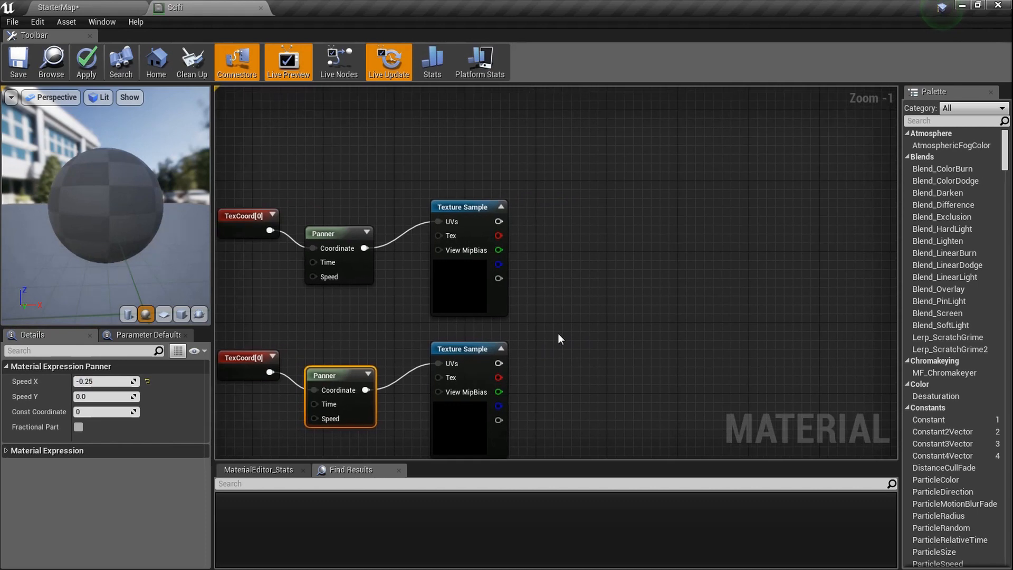
left_click(597, 309)
scroll(597, 309, "up", 6)
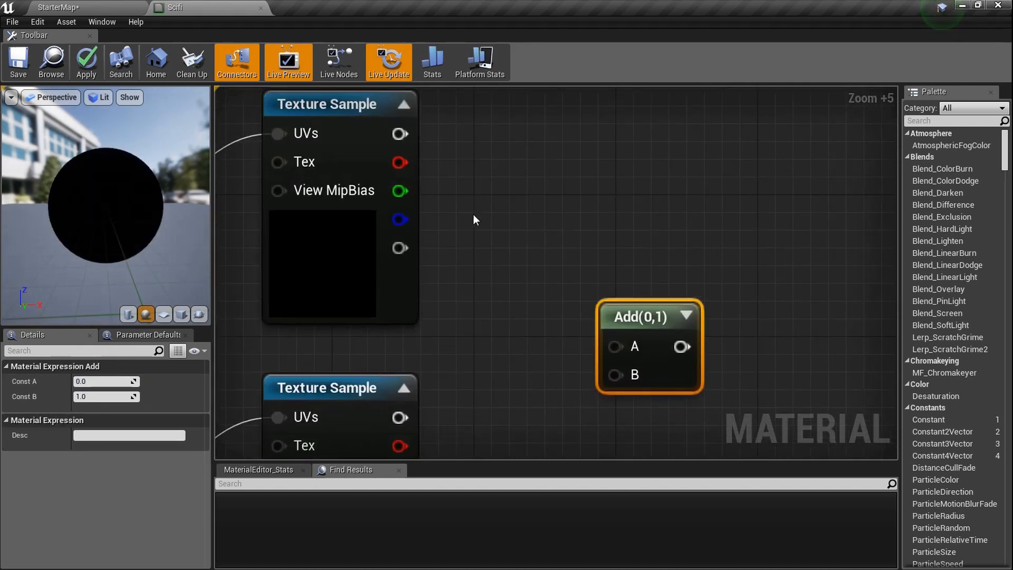
right_click_drag(473, 215, 362, 98)
left_click_drag(338, 94, 333, 422)
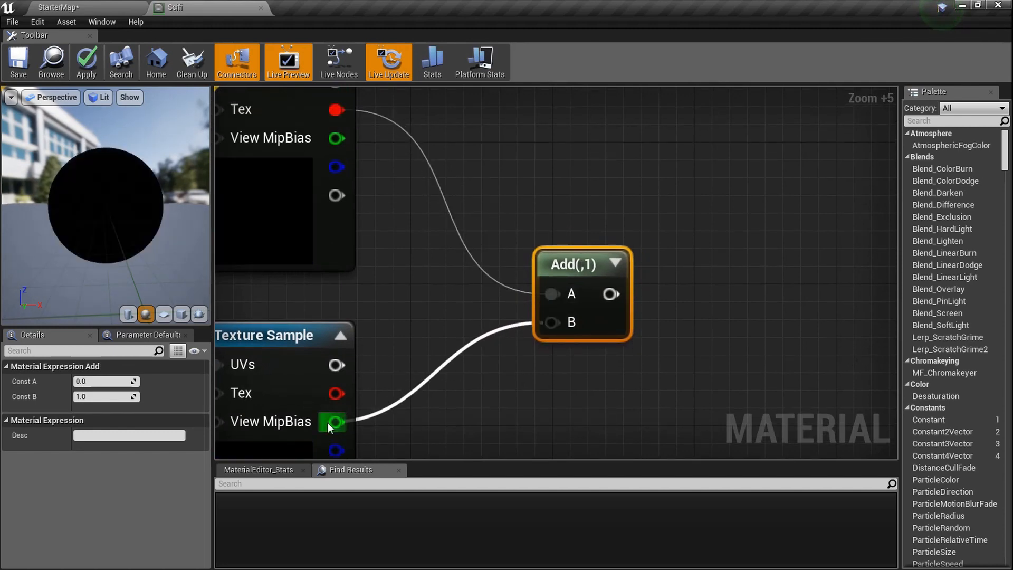
left_click(597, 264)
left_click_drag(621, 262, 652, 265)
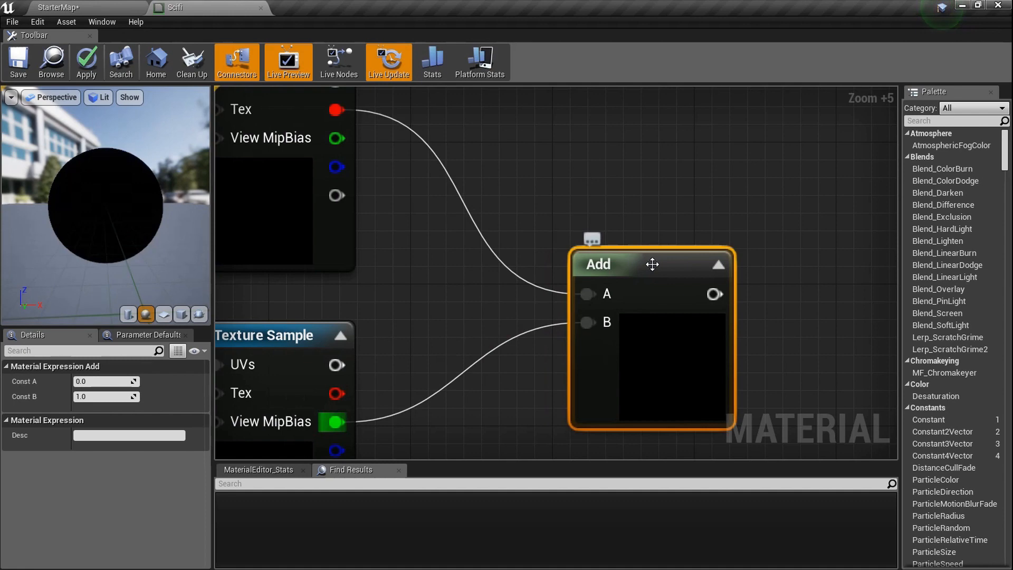
Preview the new Add node on the sphere and examine the moving hex pattern from several angles and distances.
right_click(653, 264)
left_click(725, 270)
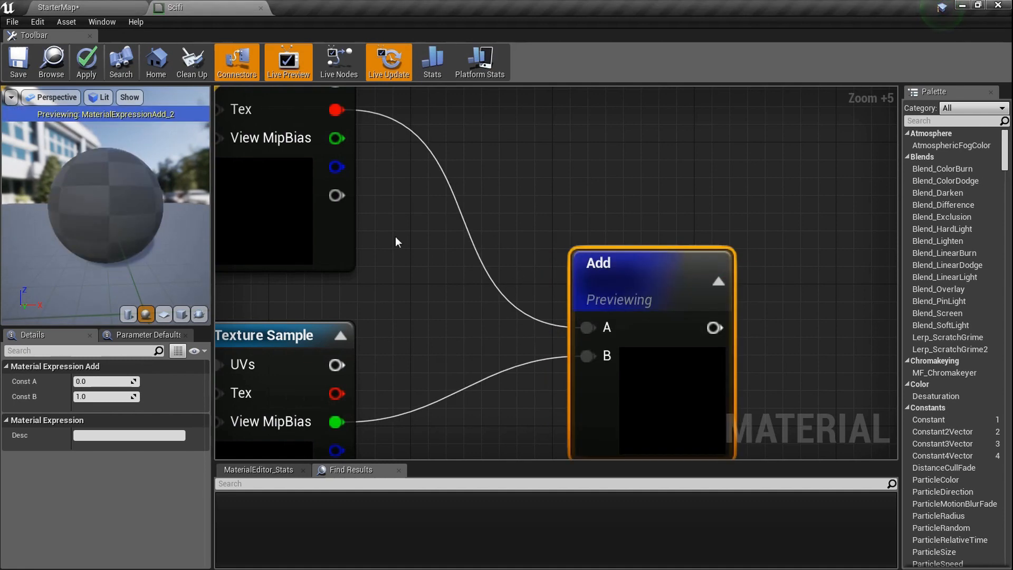
left_click_drag(98, 226, 132, 223)
scroll(131, 224, "up", 5)
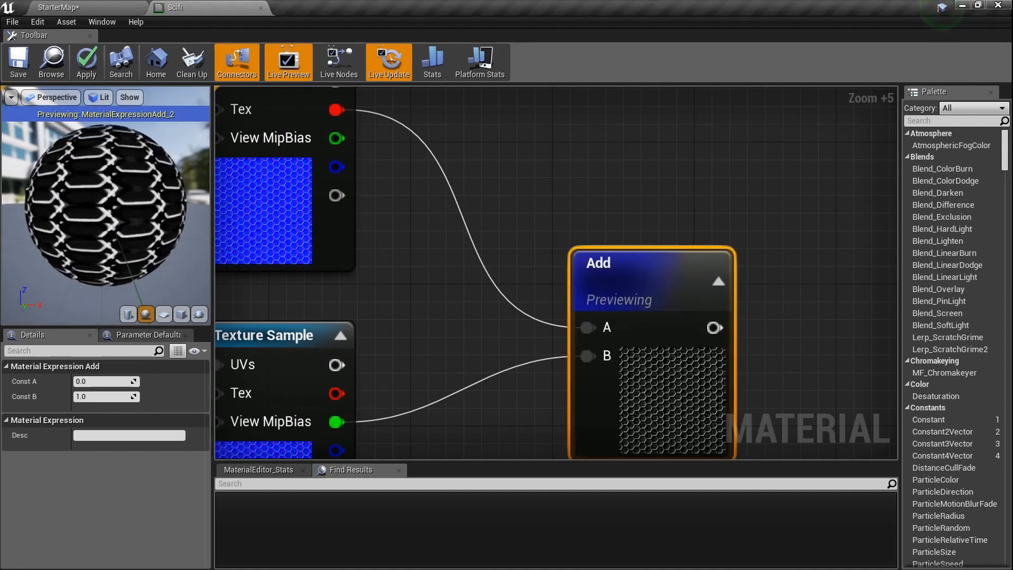
mouse_move(137, 220)
left_mouse_down()
mouse_move(174, 234)
mouse_move(134, 227)
mouse_move(153, 219)
left_mouse_up()
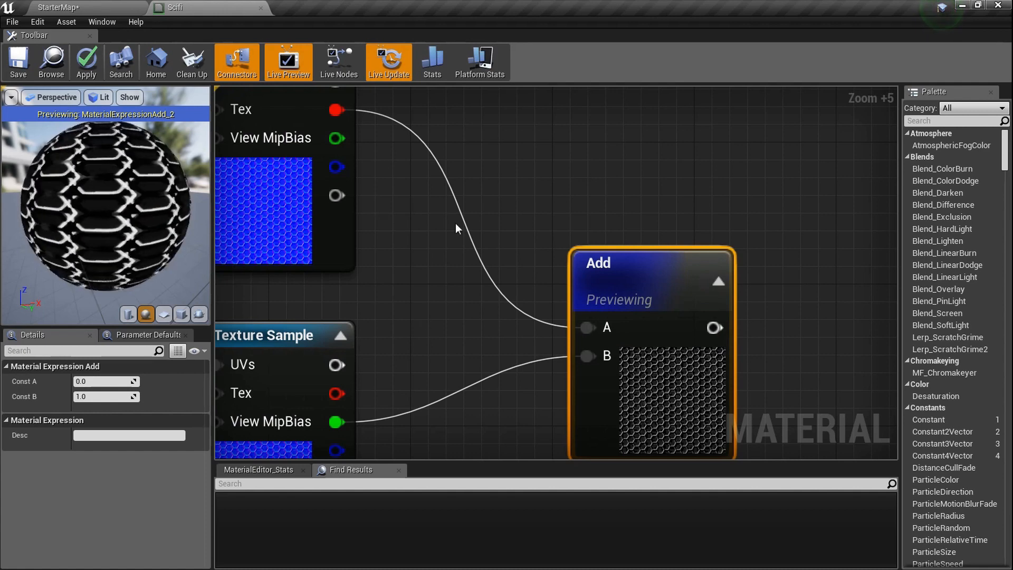
mouse_move(104, 225)
left_mouse_down()
mouse_move(79, 227)
mouse_move(121, 228)
left_mouse_up()
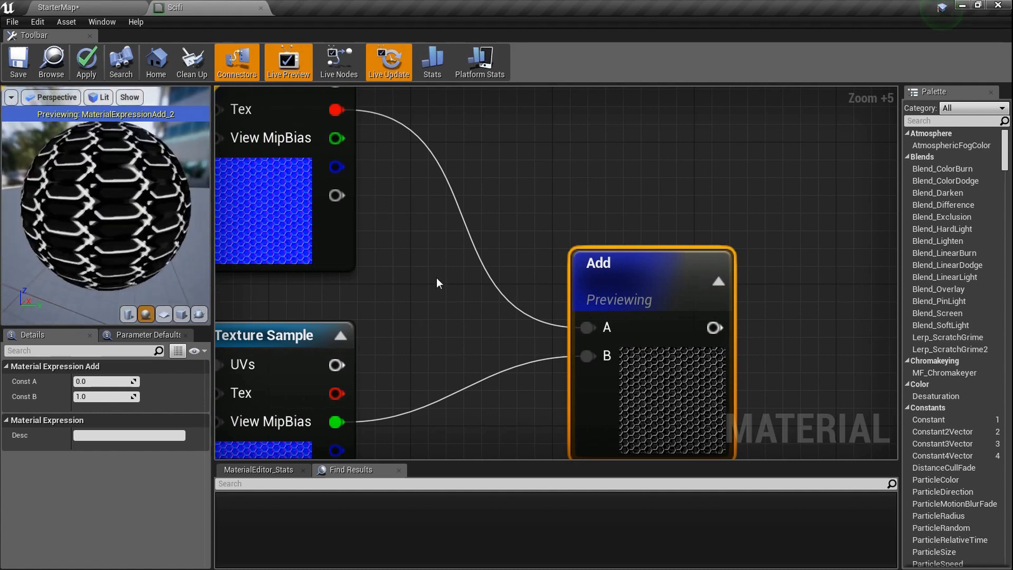
scroll(436, 277, "down", 3)
scroll(100, 235, "down", 4)
scroll(137, 224, "down", 2)
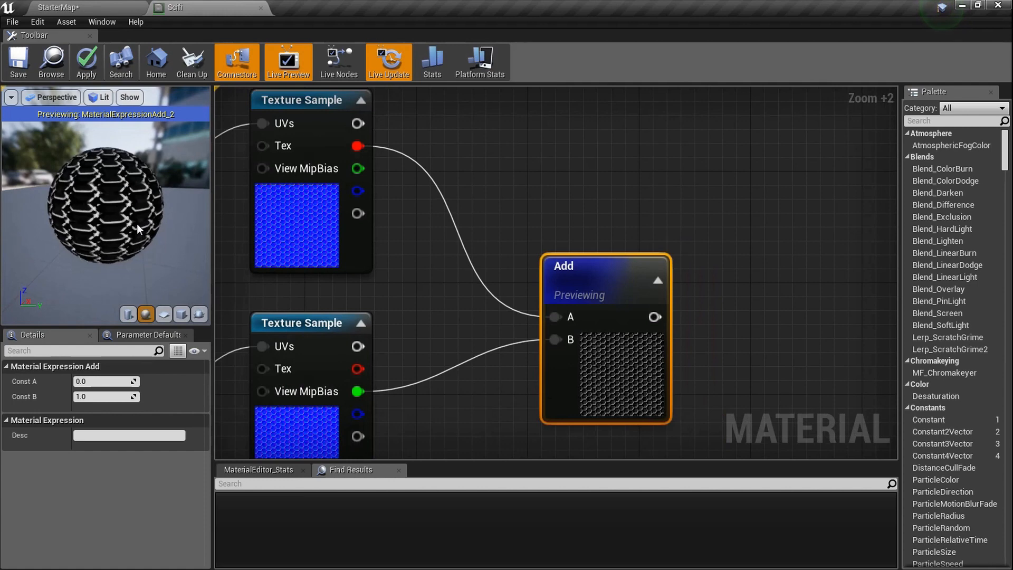
scroll(422, 295, "down", 2)
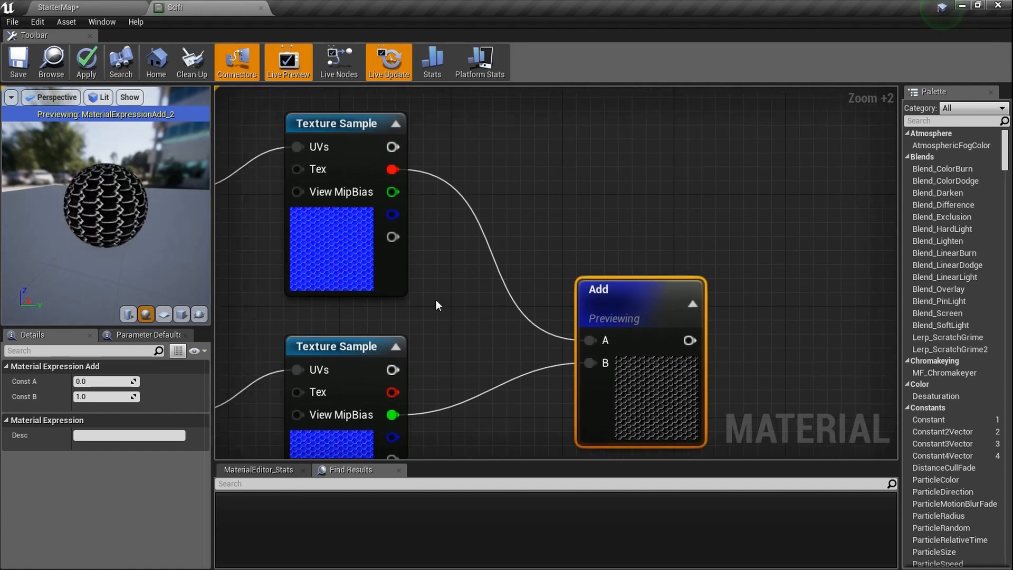
Select the whole hex texture network and move it lower in the graph to free space above it.
scroll(422, 306, "down", 1)
scroll(425, 303, "down", 3)
left_click_drag(632, 334, 340, 164)
left_click_drag(481, 226, 415, 320)
Add a Fresnel_Function node in the free space above the hex texture network.
right_click_drag(492, 277, 464, 331)
scroll(450, 262, "up", 5)
right_click(455, 261)
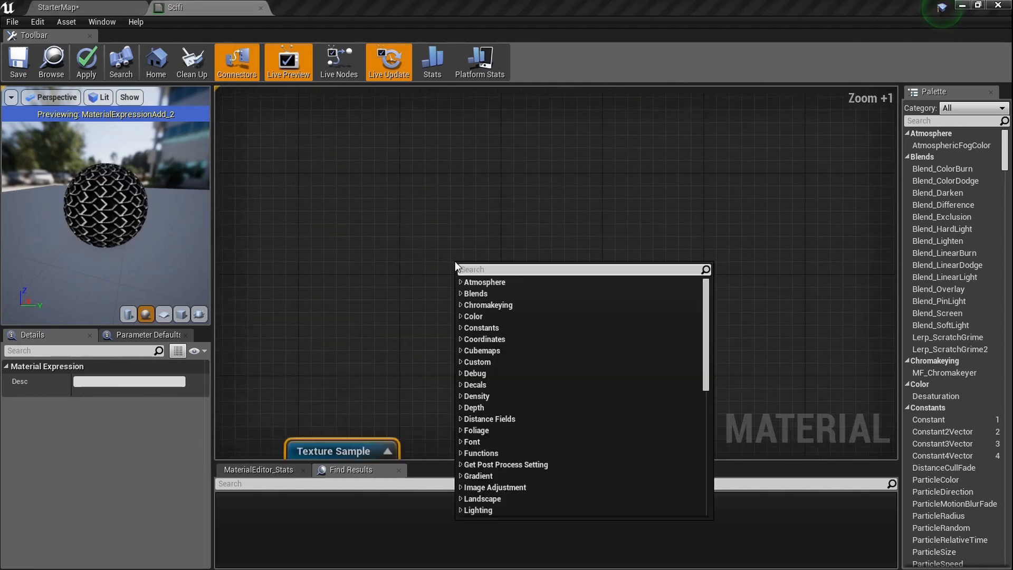
type("fre")
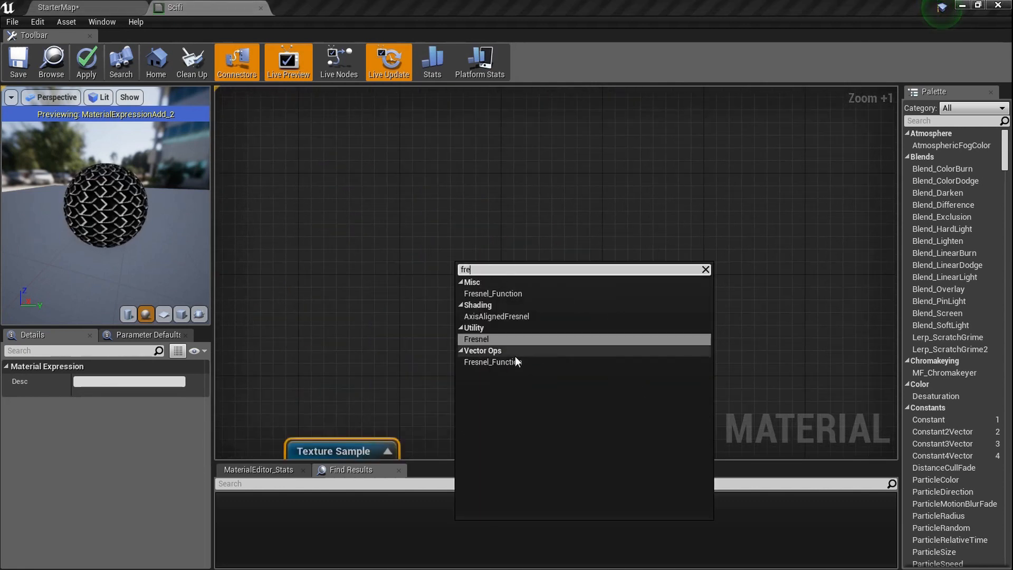
left_click(544, 363)
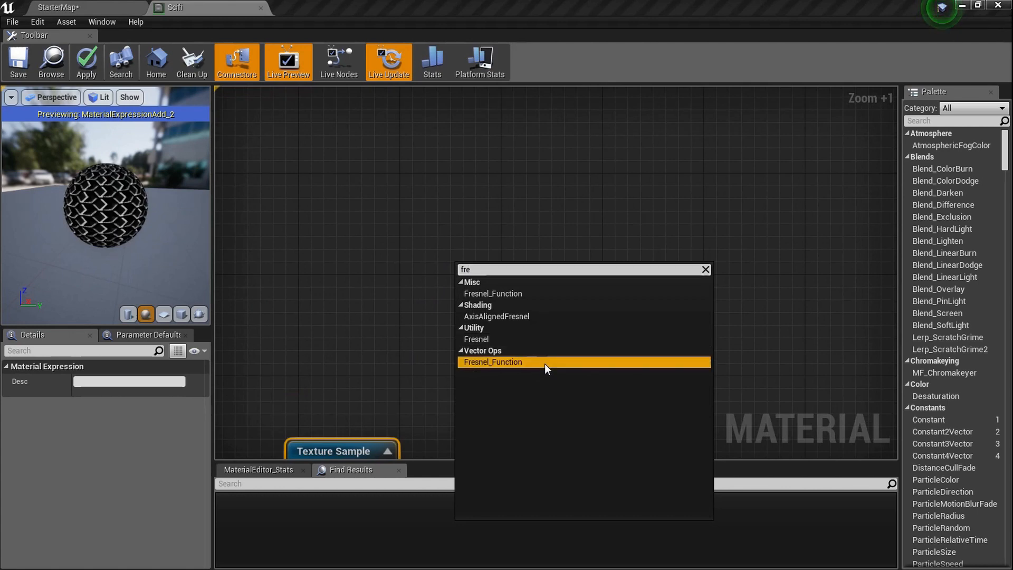
left_click_drag(492, 254, 442, 242)
right_click_drag(457, 298, 504, 299)
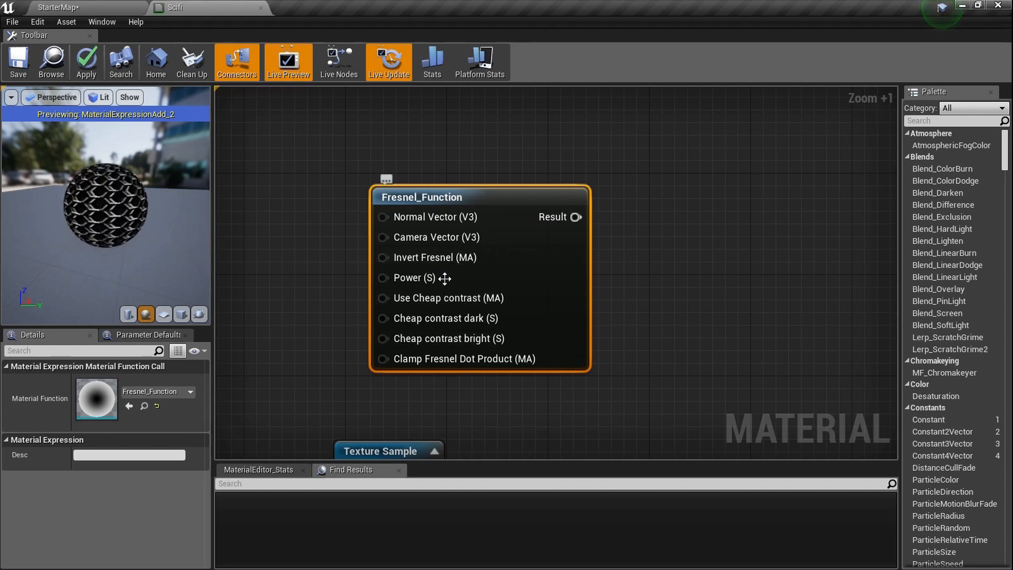
right_click_drag(449, 259, 471, 267)
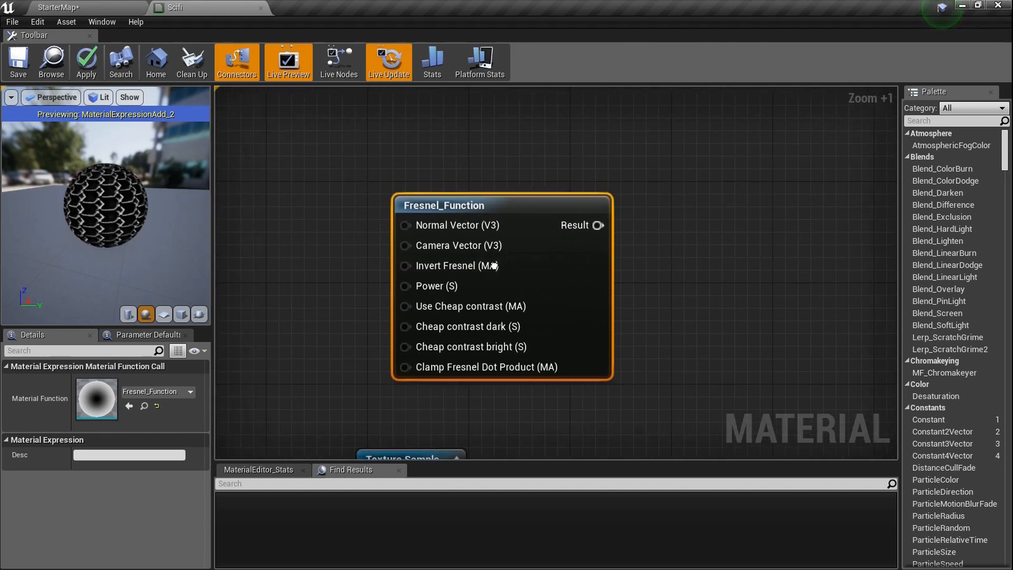
Feed a Constant of 8 into the Fresnel_Function's Power (S) input and shift the Fresnel_Function node slightly away from the constant.
right_click_drag(527, 313, 612, 328)
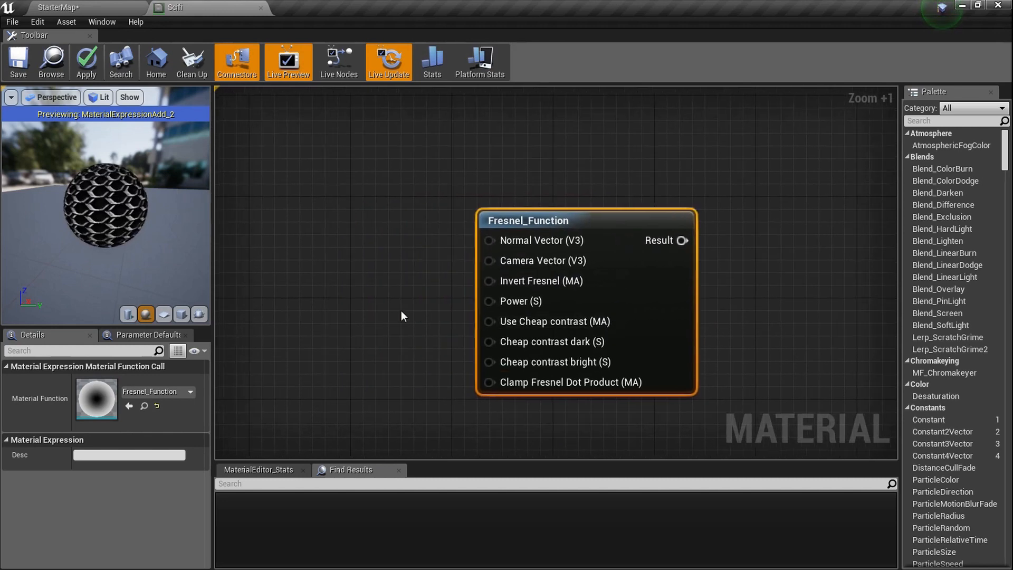
left_click(339, 329)
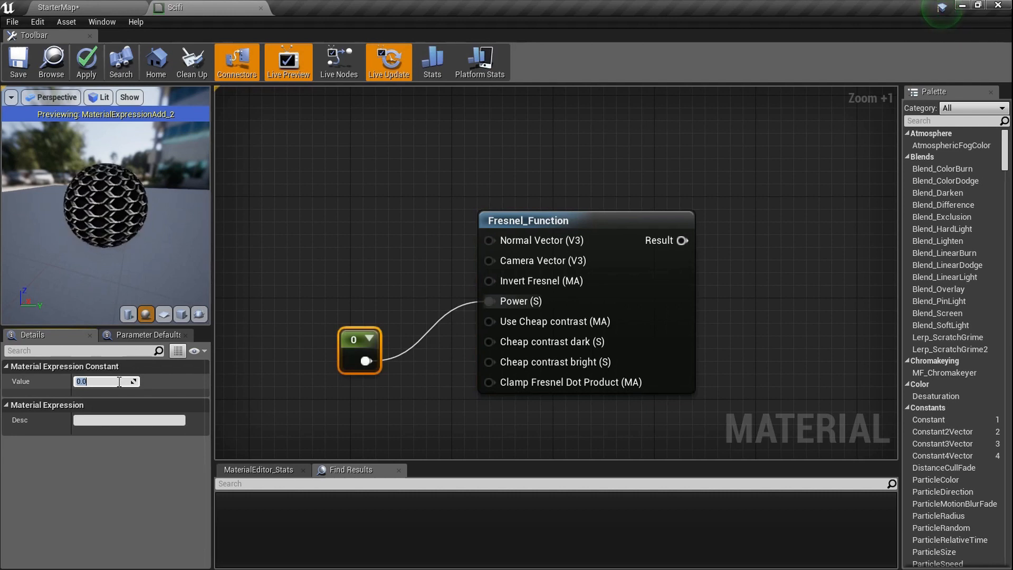
right_click_drag(462, 355, 360, 207)
scroll(611, 342, "down", 4)
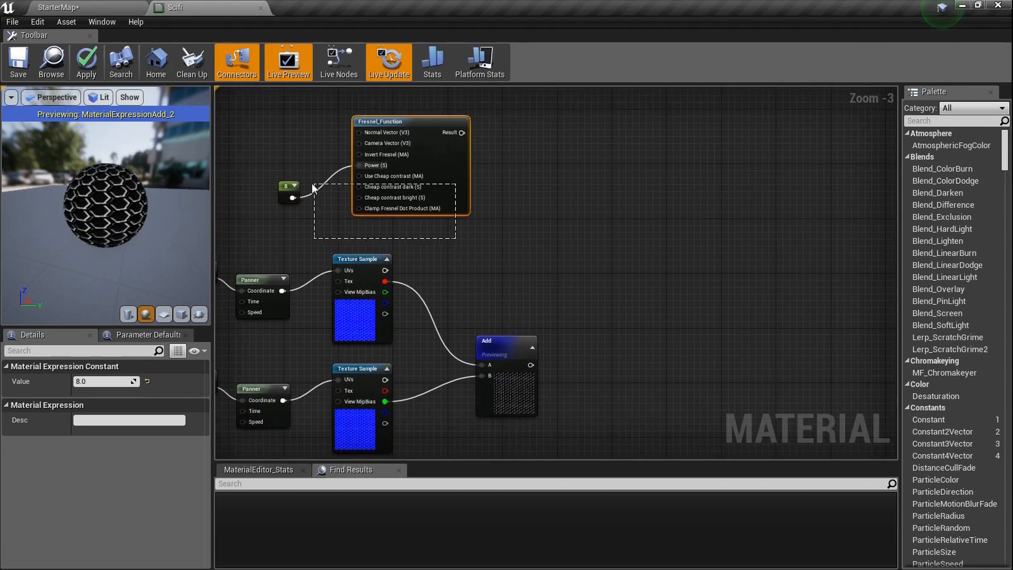
left_click_drag(321, 189, 321, 188)
mouse_move(405, 209)
left_mouse_down()
mouse_move(287, 189)
mouse_move(419, 215)
left_mouse_up()
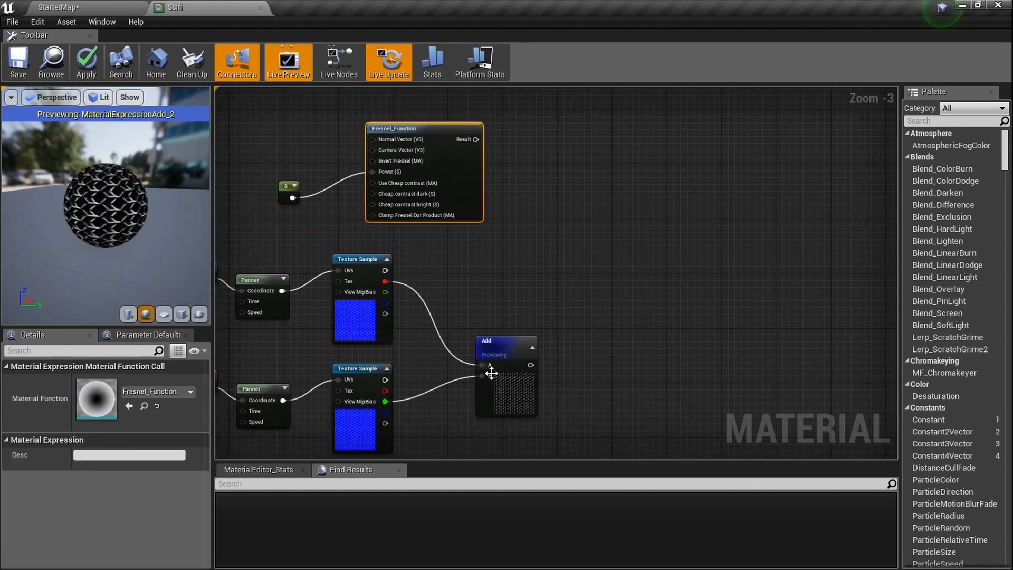
right_click_drag(491, 373, 596, 353)
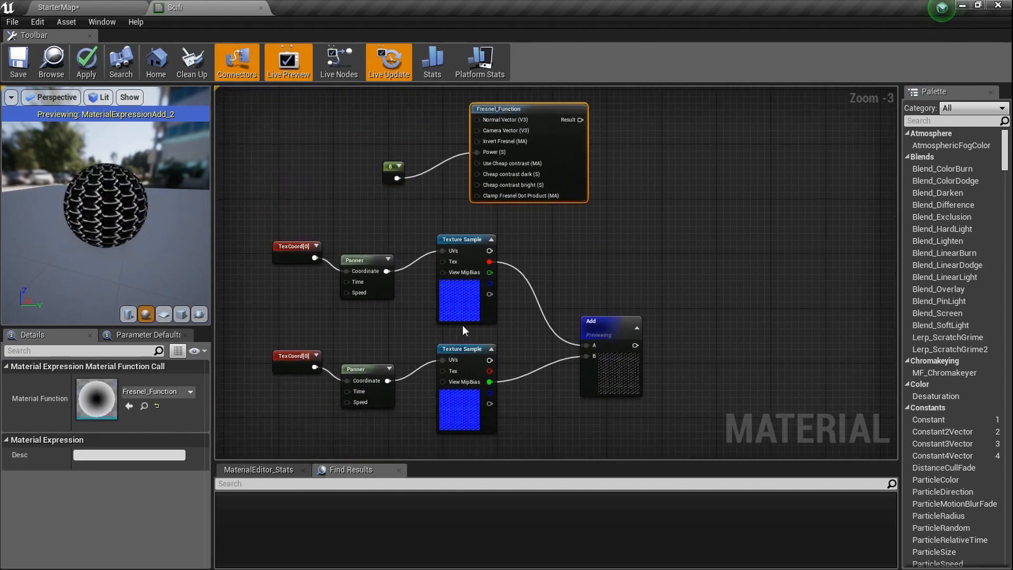
Add a Multiply node with the Fresnel Result in A and the hex Add output in B, and stop previewing the Add node.
left_click(651, 284)
left_click_drag(681, 288, 712, 287)
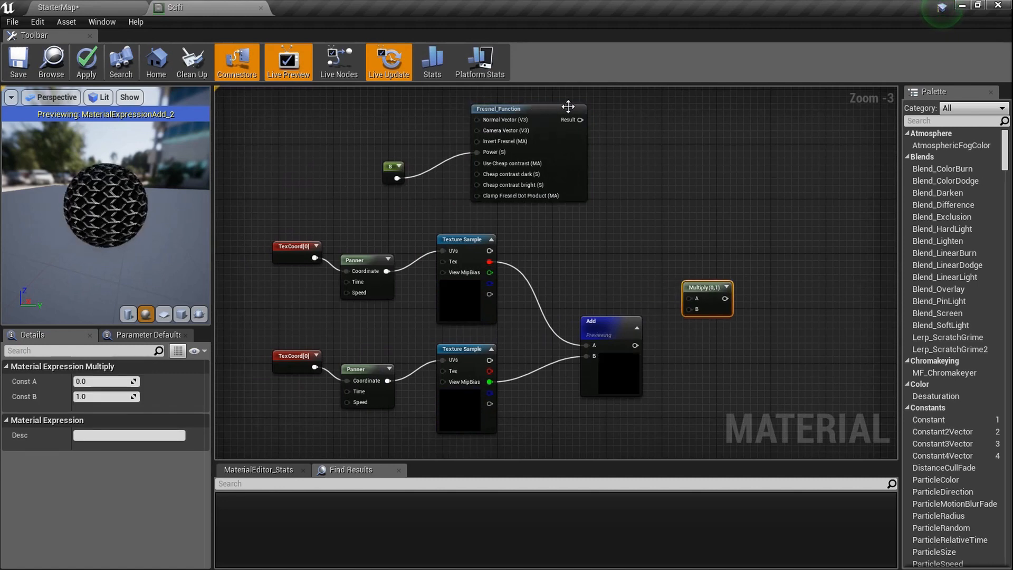
left_click_drag(580, 120, 681, 316)
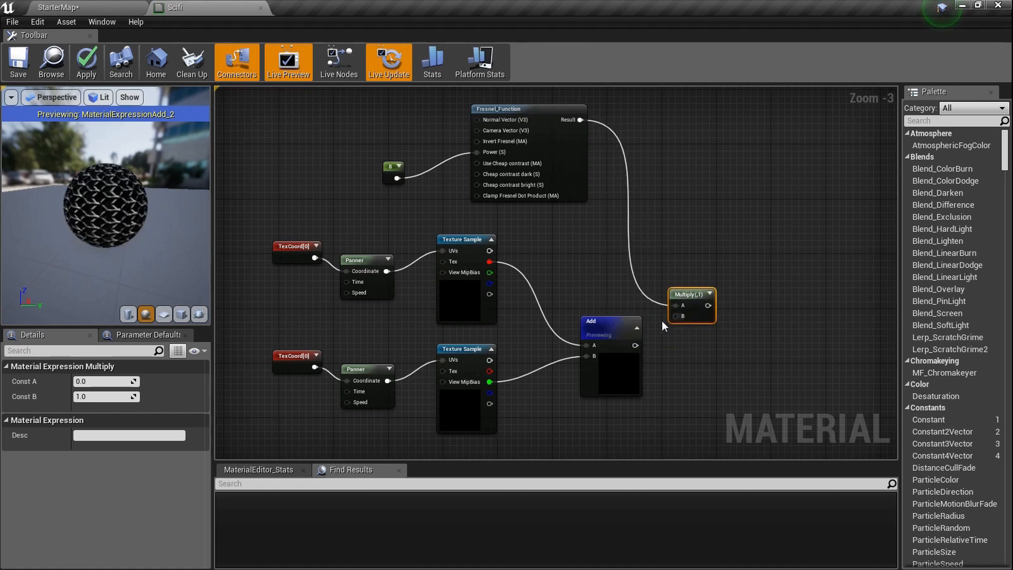
right_click(622, 325)
left_click(641, 329)
left_click_drag(676, 315, 636, 333)
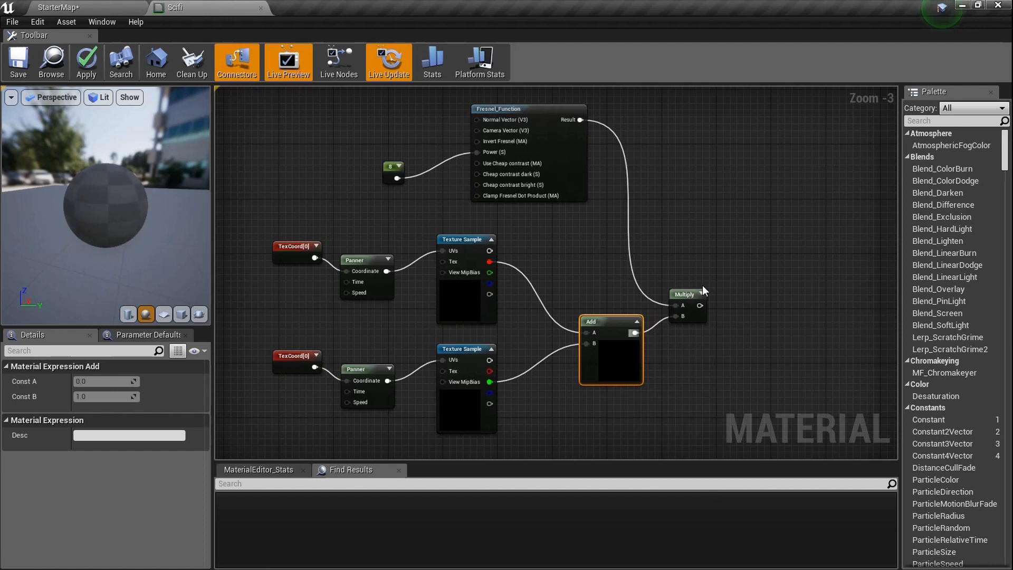
Expand the new Multiply node's preview and preview it on the sphere from closer up.
left_click(702, 294)
right_click(701, 295)
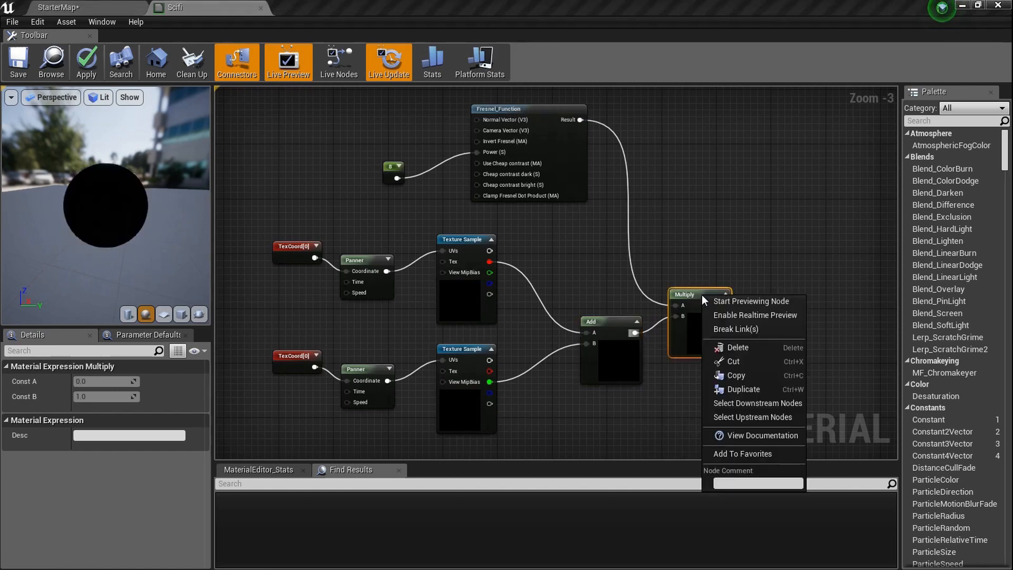
left_click(732, 299)
right_click_drag(116, 202, 116, 233)
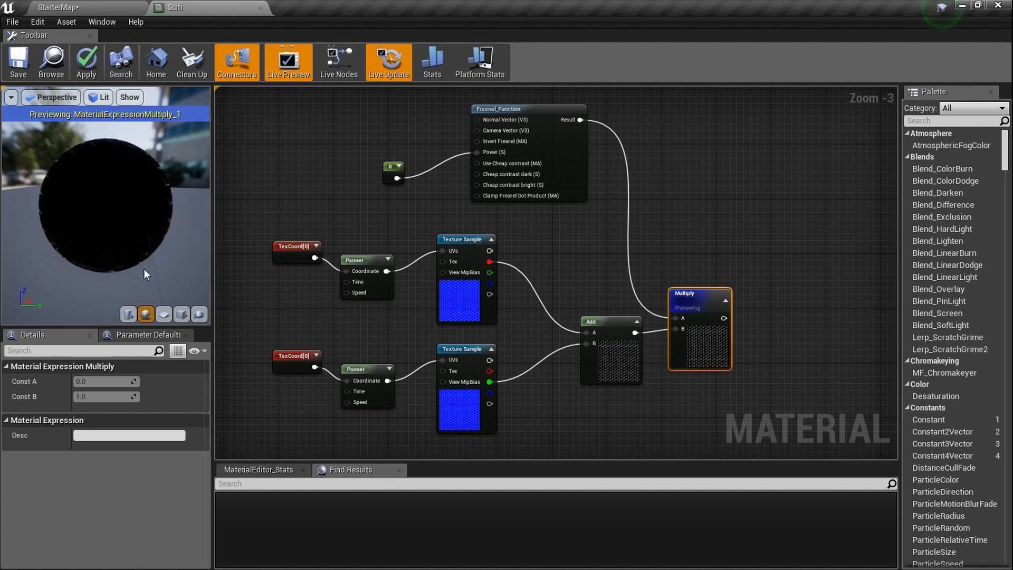
Stop previewing the Multiply node and feed its output into the Base of a new Power node.
right_click_drag(667, 271, 394, 303)
scroll(429, 346, "up", 3)
right_click(430, 346)
left_click(480, 353)
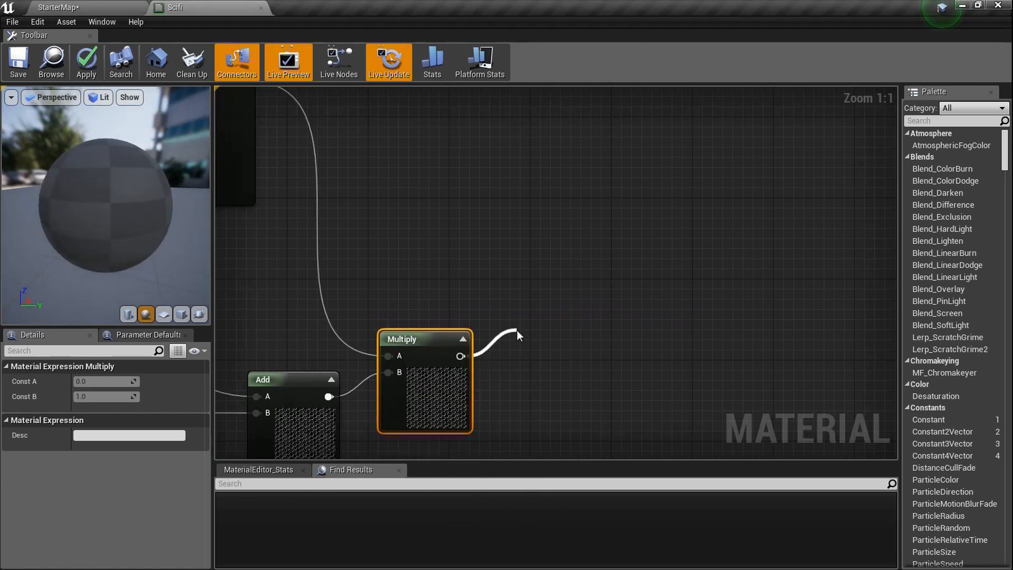
left_click_drag(517, 335, 517, 336)
type("power")
key("Return")
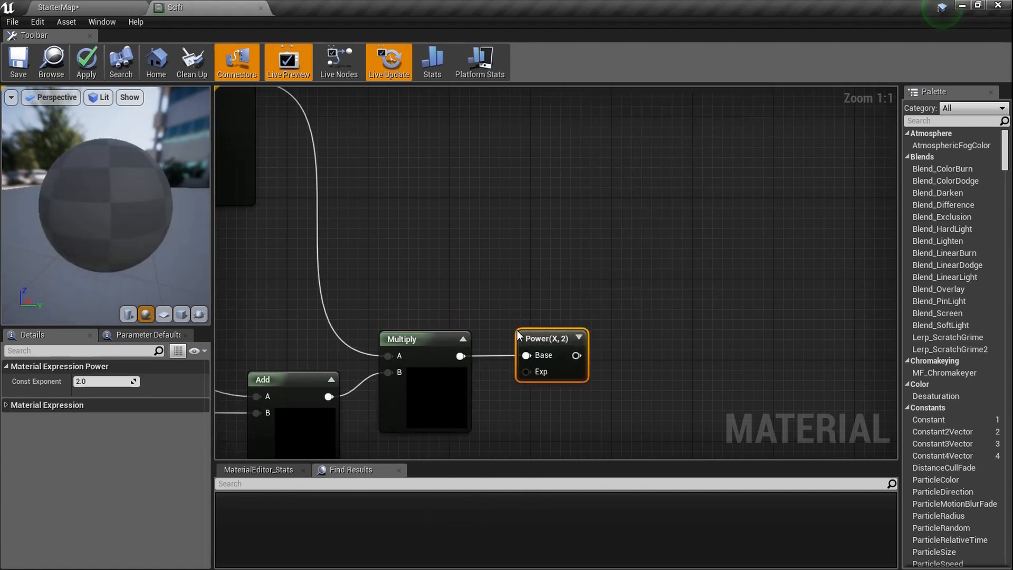
Move the Power node above the Multiply, set its Const Exponent to 0.5 and expand its preview.
left_click_drag(528, 343, 461, 246)
type("0.5")
key("Return")
scroll(538, 261, "down", 1)
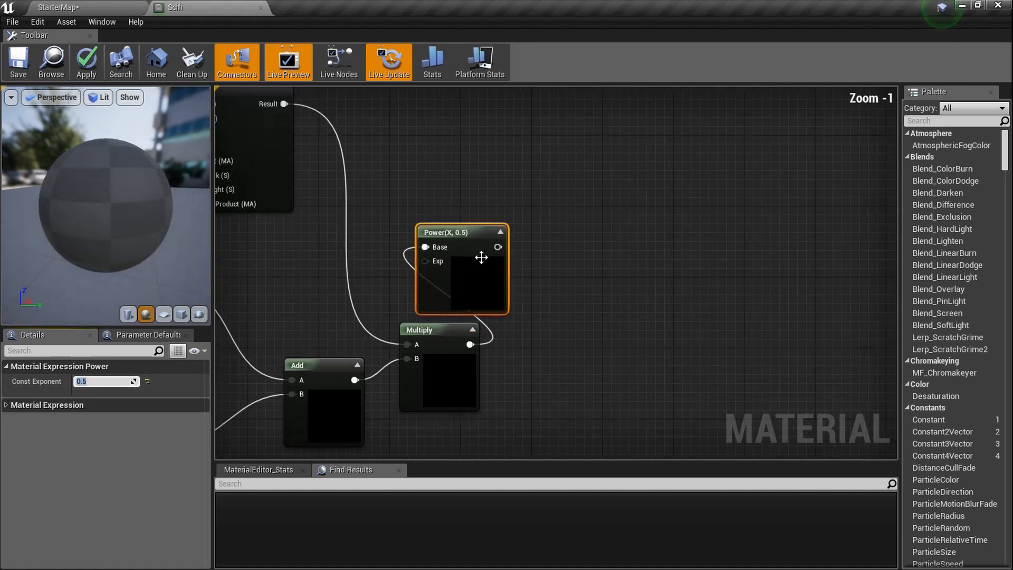
Preview the Power node on the sphere and examine the hex rim effect from several distances and angles.
right_click(468, 250)
left_click(497, 254)
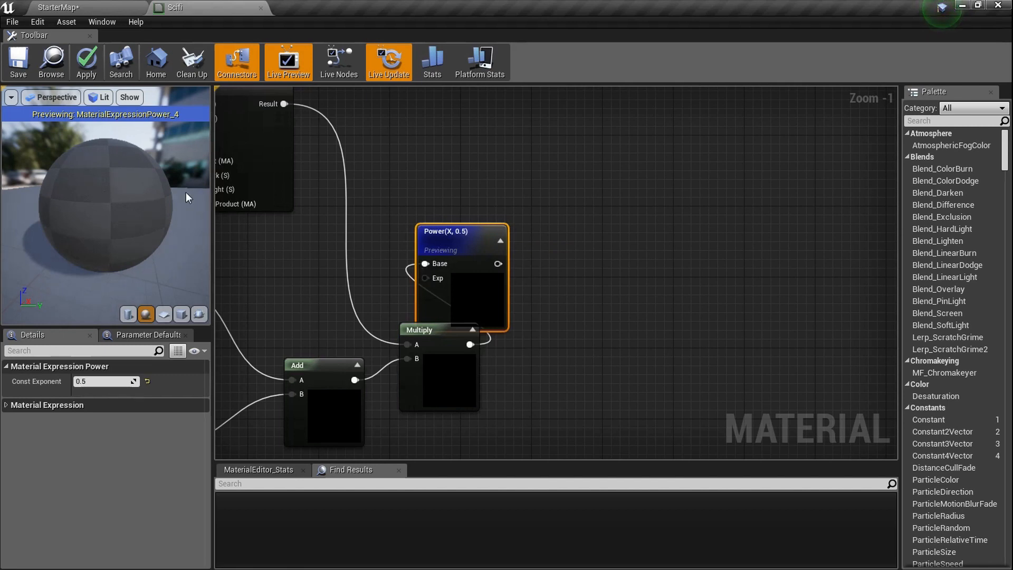
left_click_drag(454, 281, 454, 255)
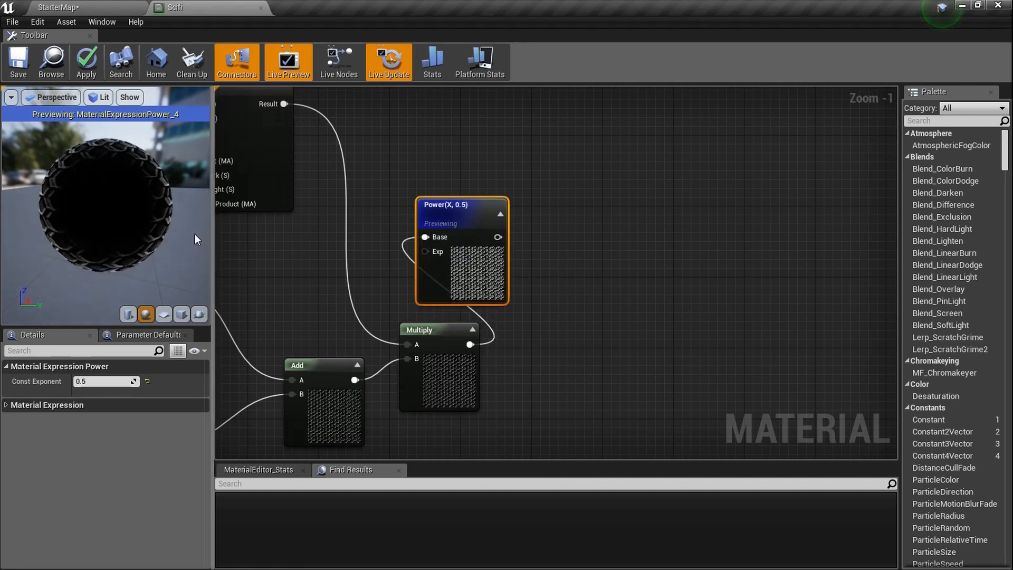
scroll(133, 242, "up", 3)
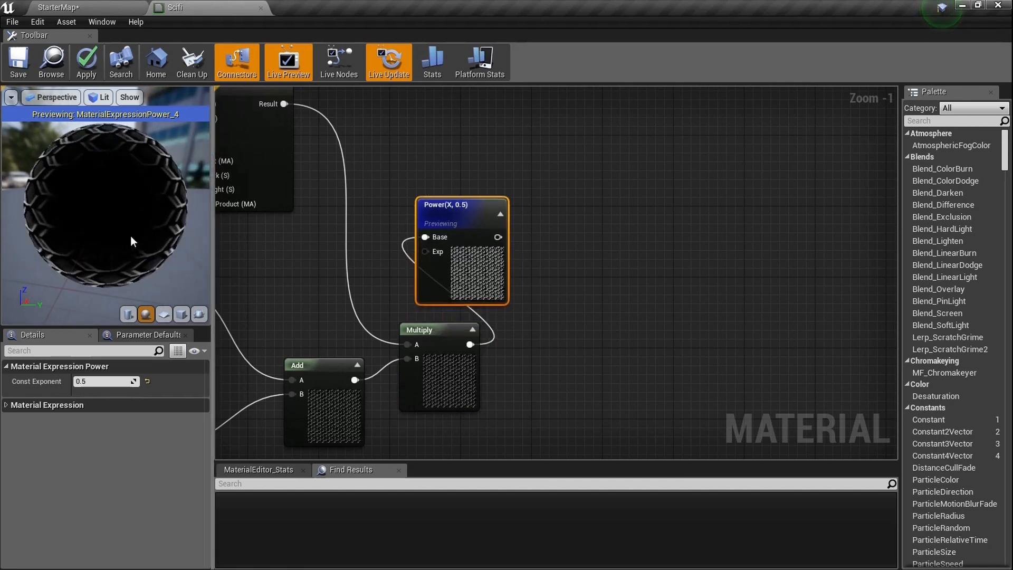
scroll(130, 238, "up", 2)
scroll(131, 238, "down", 4)
left_click_drag(113, 212, 87, 215)
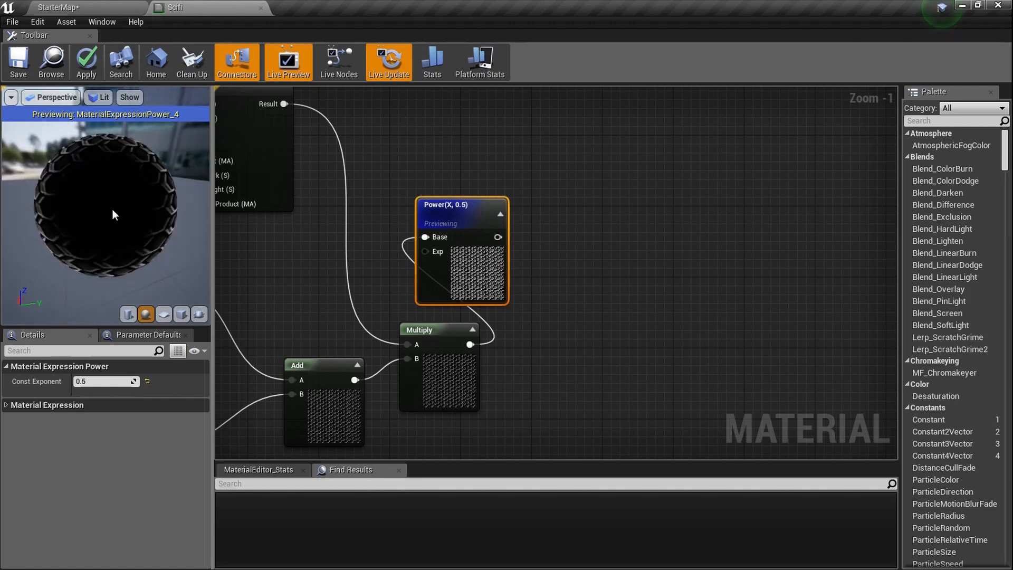
scroll(362, 253, "down", 3)
Stop previewing the Power node and connect its output to the material's Opacity input.
right_click_drag(290, 217, 421, 248)
right_click_drag(425, 205, 315, 201)
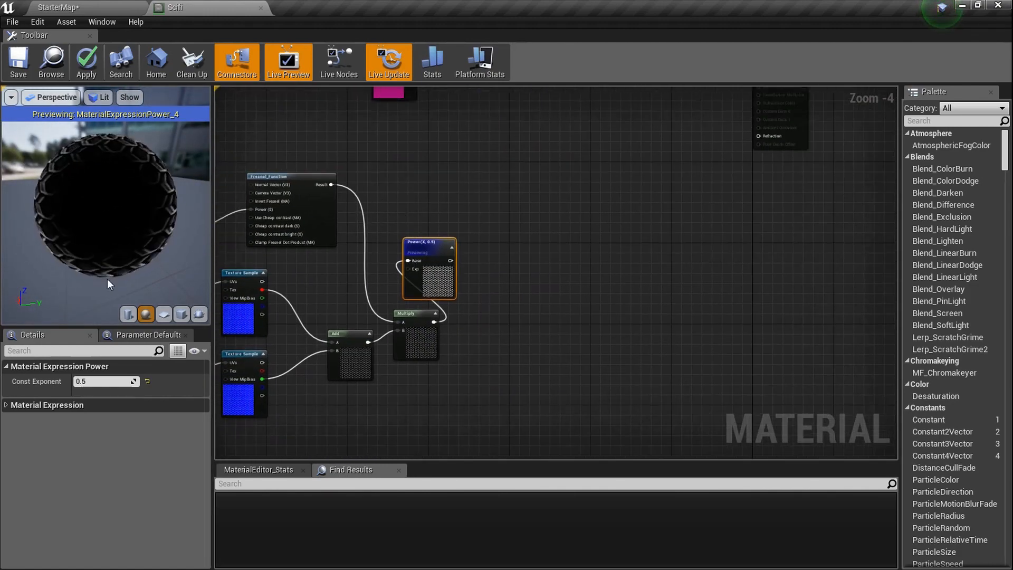
key("Home")
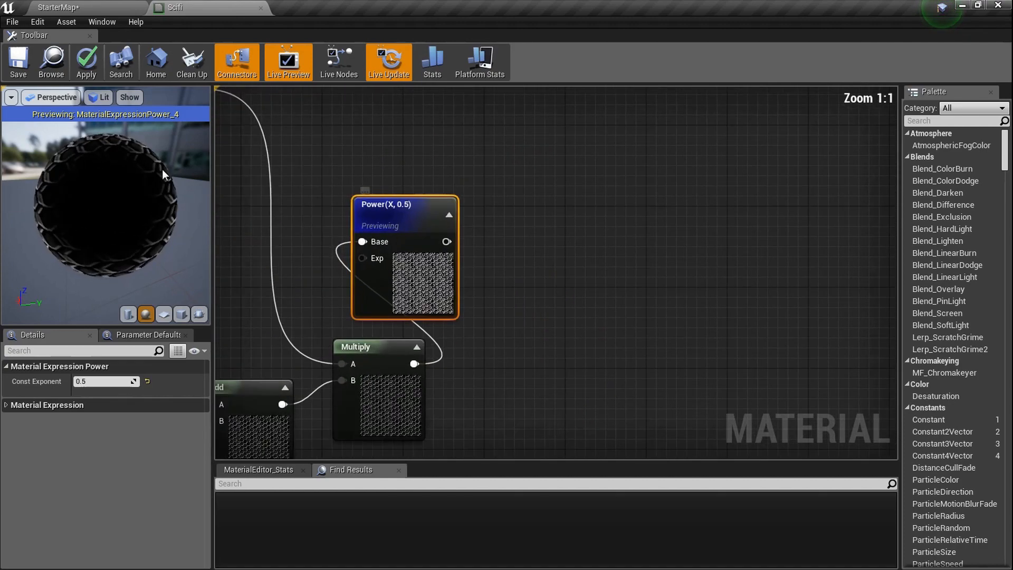
scroll(436, 273, "down", 6)
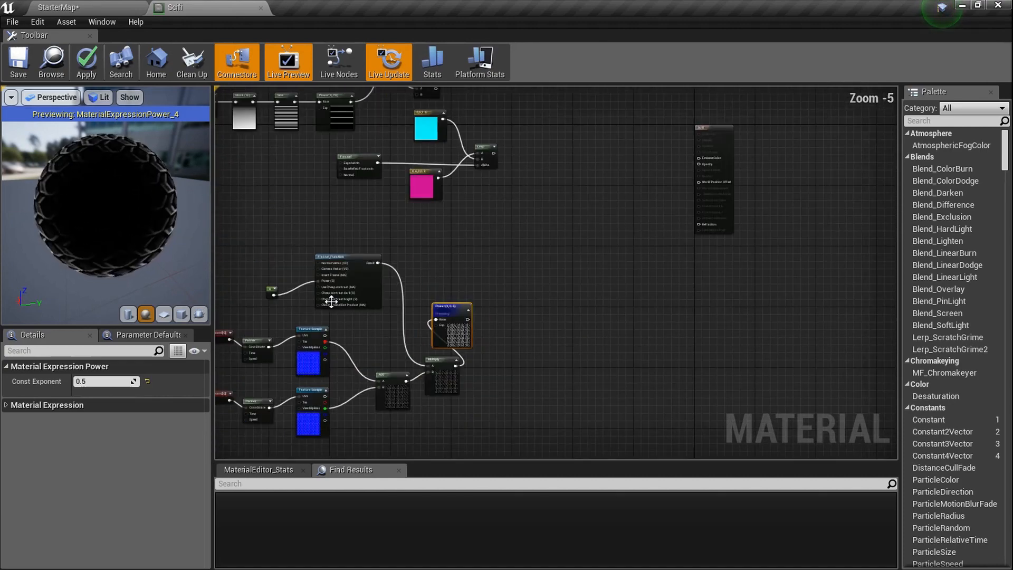
right_click_drag(437, 317, 378, 274)
scroll(378, 273, "up", 4)
scroll(490, 301, "down", 4)
right_click_drag(522, 280, 482, 315)
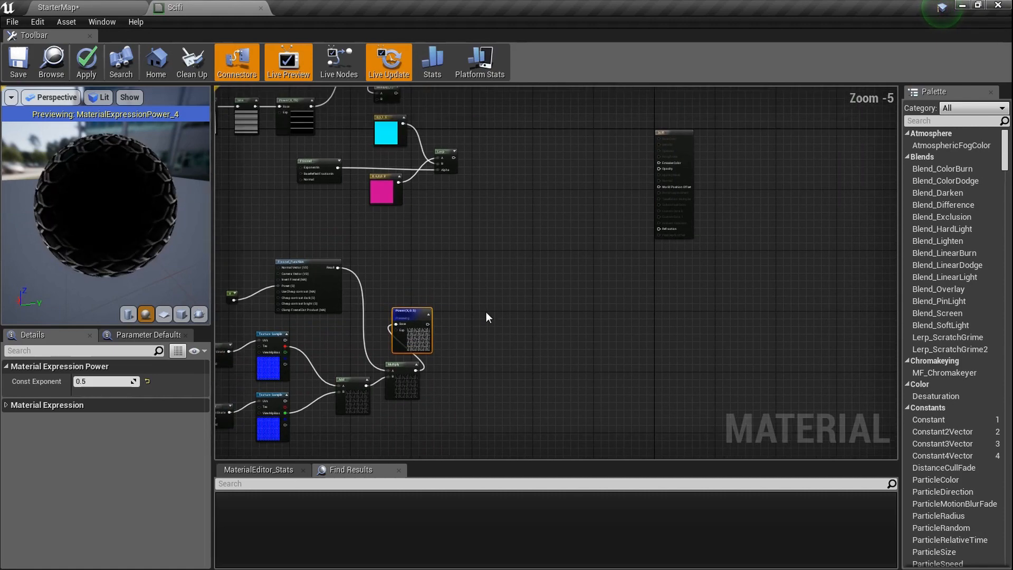
right_click(418, 316)
left_click(469, 322)
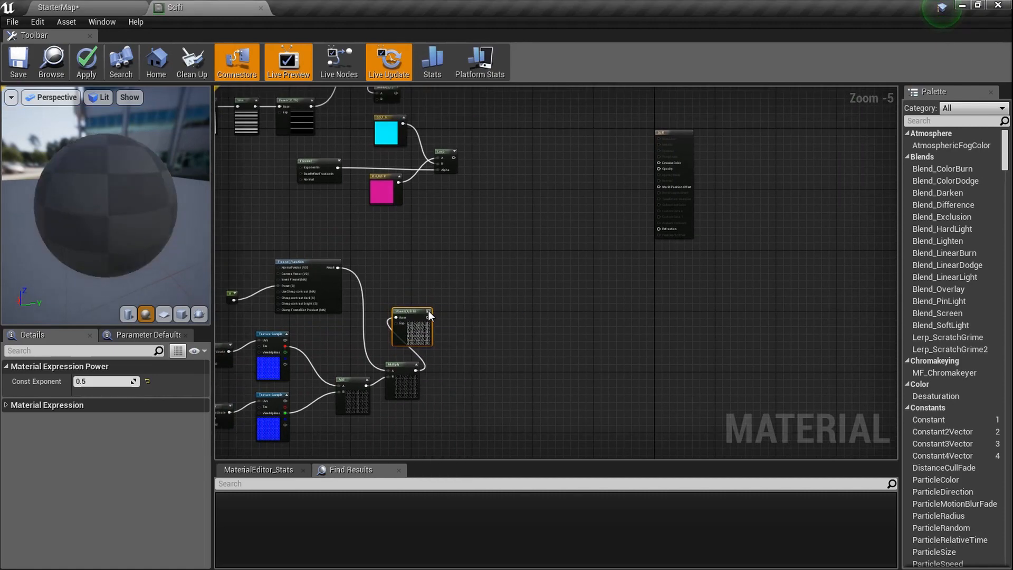
scroll(428, 316, "up", 2)
left_click_drag(425, 320, 526, 160)
right_click_drag(317, 333, 604, 204)
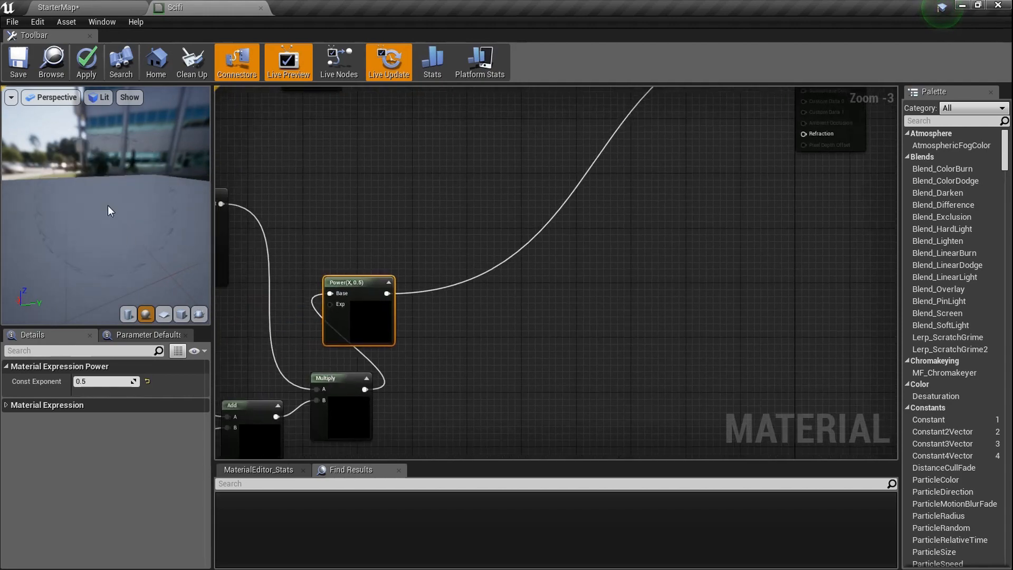
right_click_drag(398, 292, 436, 305)
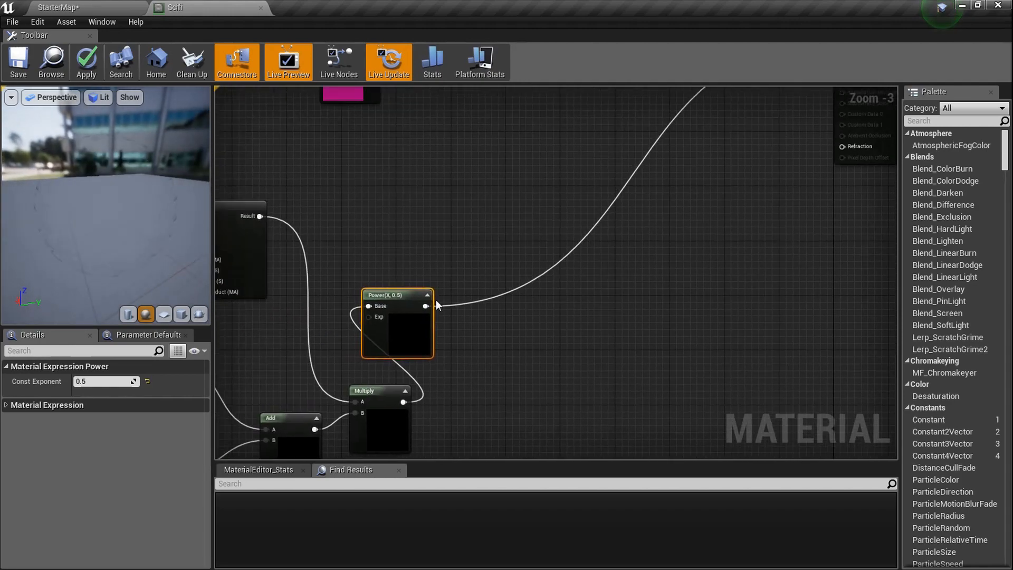
Connect the cyan and magenta Lerp output to input B of the stripe network's Multiply node.
scroll(511, 303, "down", 3)
right_click_drag(475, 201, 466, 256)
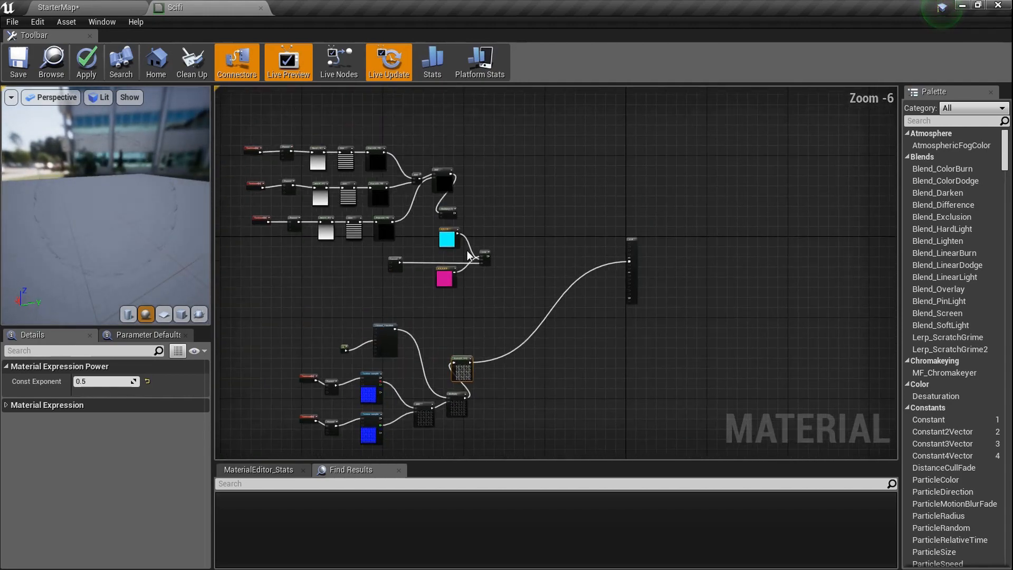
scroll(464, 256, "up", 2)
scroll(456, 226, "up", 2)
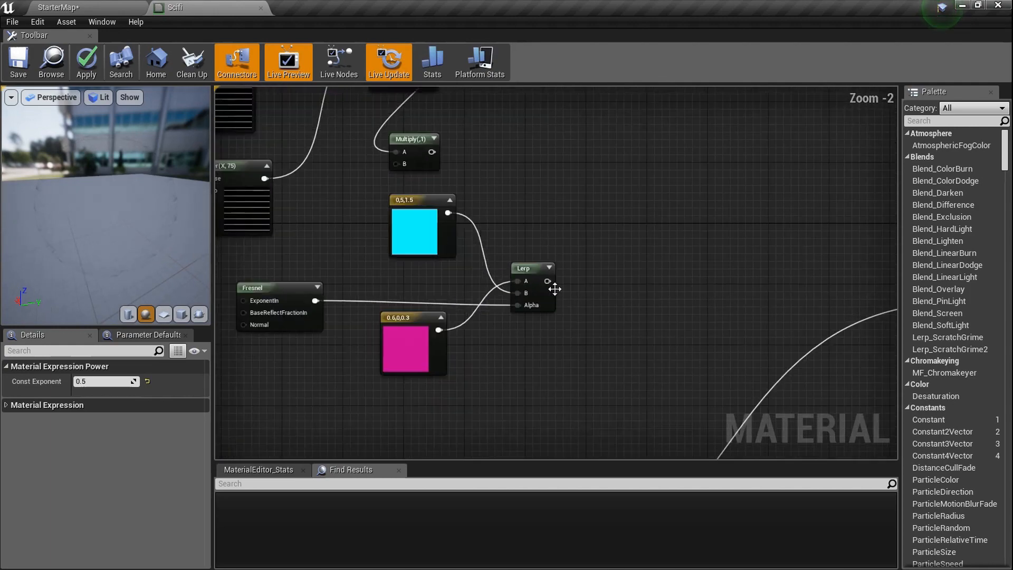
left_click_drag(404, 166, 404, 167)
scroll(452, 176, "down", 3)
scroll(445, 213, "up", 2)
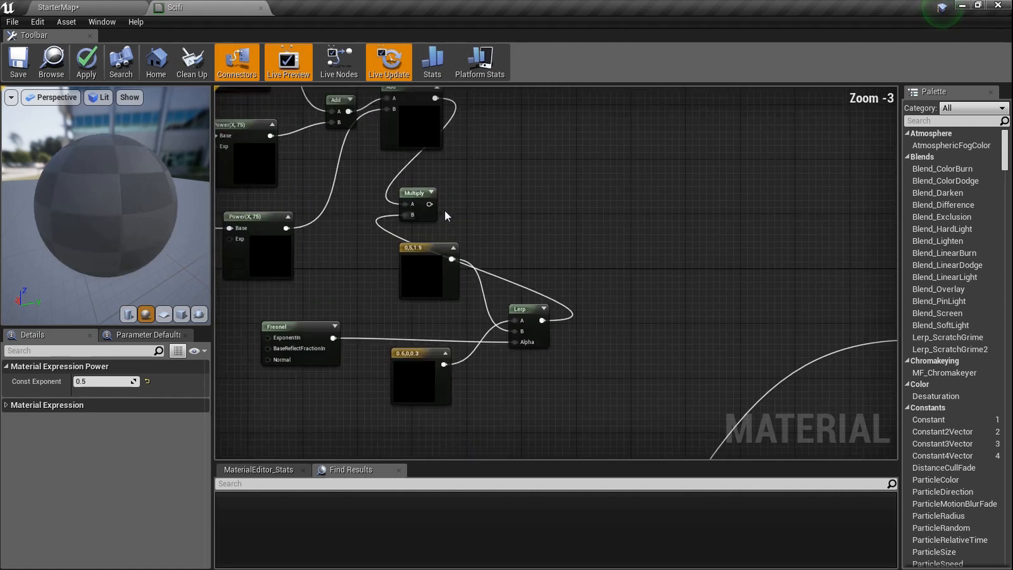
scroll(481, 215, "down", 2)
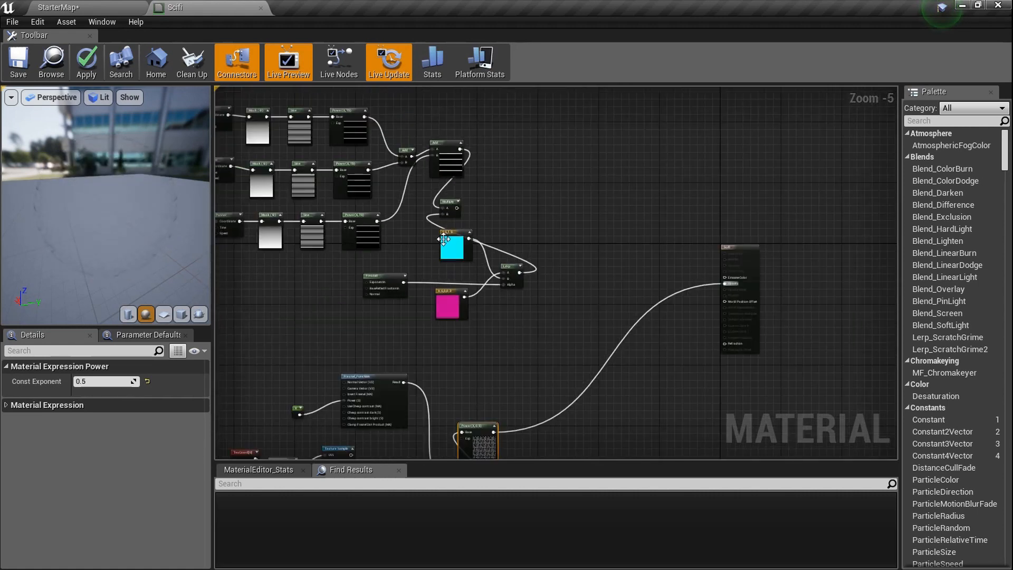
scroll(541, 232, "down", 1)
scroll(445, 204, "up", 1)
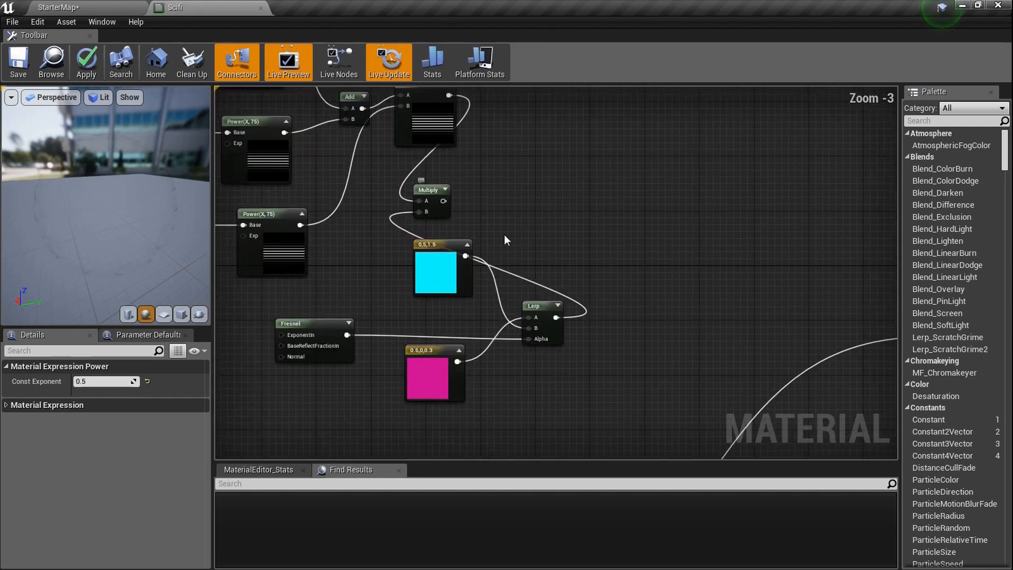
scroll(571, 257, "up", 1)
scroll(580, 274, "down", 2)
scroll(601, 298, "up", 5)
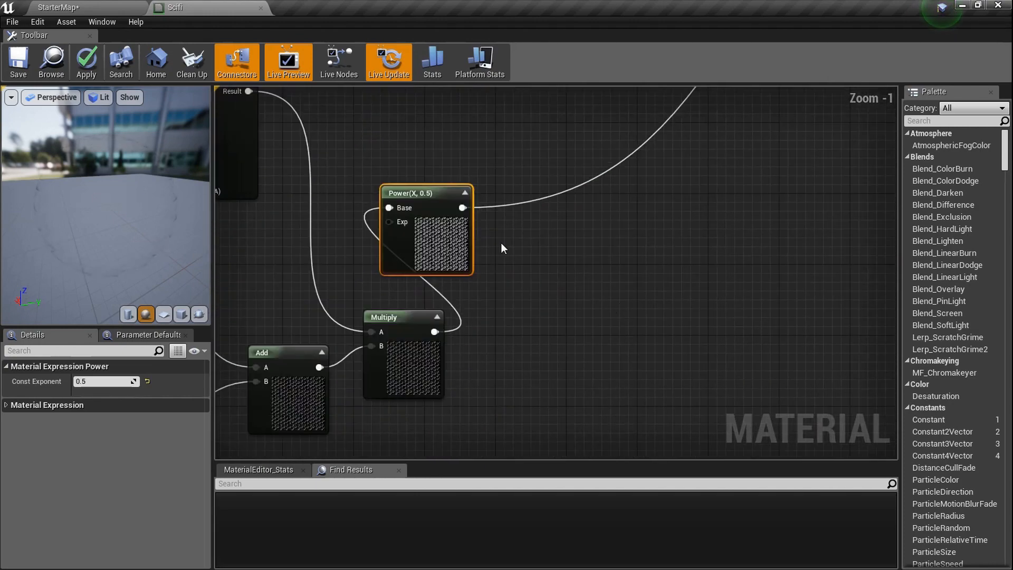
Add a Multiply node just above the Power node in the hex network.
right_click_drag(501, 242, 507, 283)
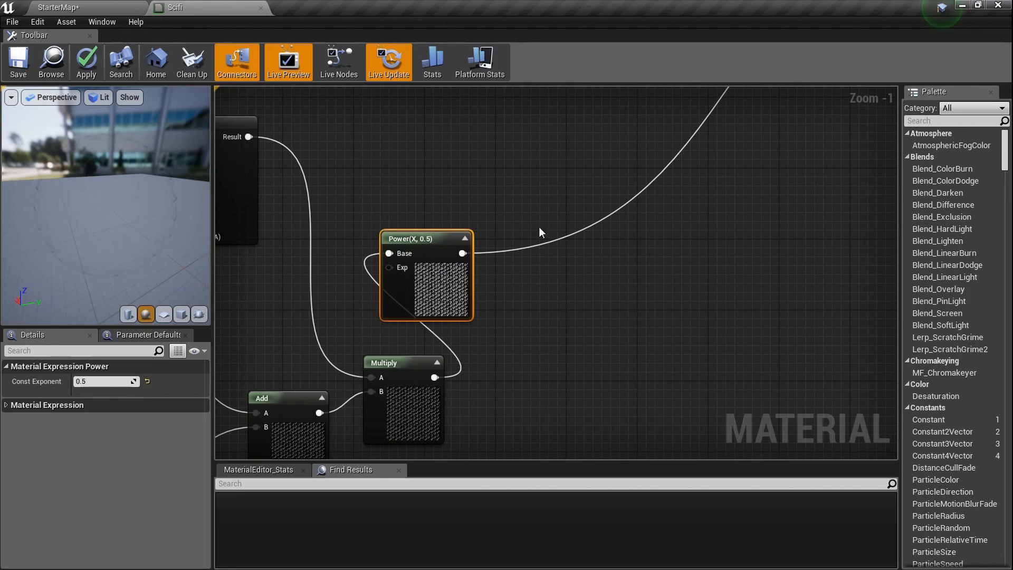
key("m")
left_click(455, 189)
scroll(455, 189, "down", 4)
right_click_drag(456, 189, 527, 199)
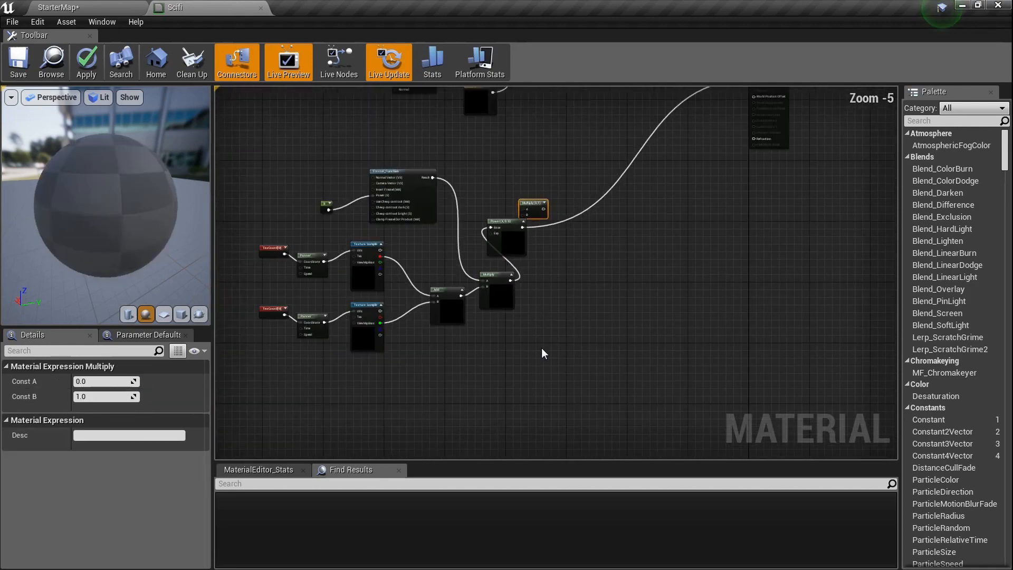
Select all nodes of the hex network and move them together farther from the stripe network.
left_click_drag(543, 352, 245, 165)
left_click_drag(431, 200, 360, 233)
scroll(481, 220, "up", 3)
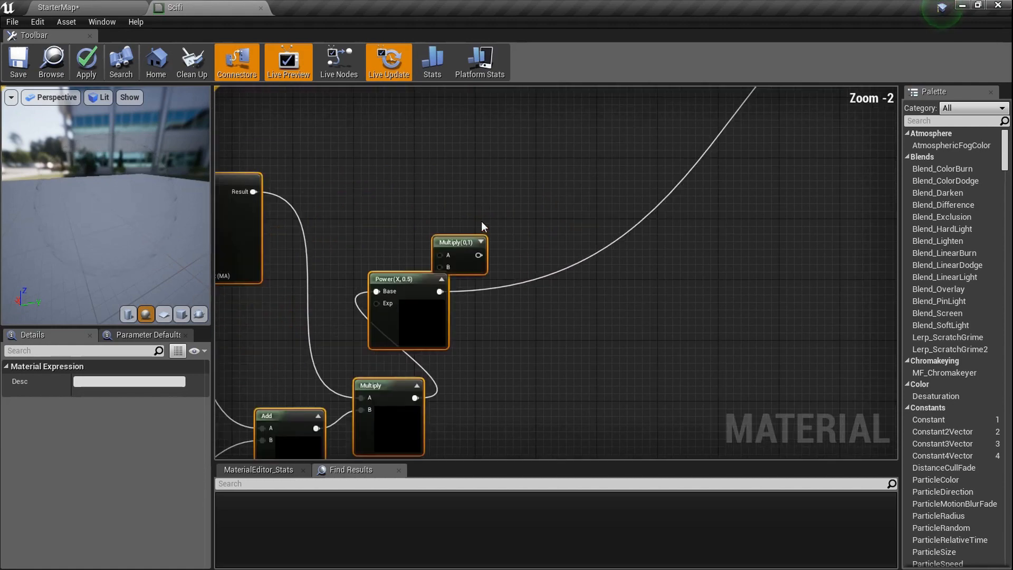
Add a Constant3Vector node above the new Multiply node.
left_click(462, 221)
right_click_drag(462, 221, 497, 348)
scroll(504, 274, "down", 2)
right_click_drag(505, 274, 503, 241)
left_click(446, 235)
scroll(460, 231, "up", 4)
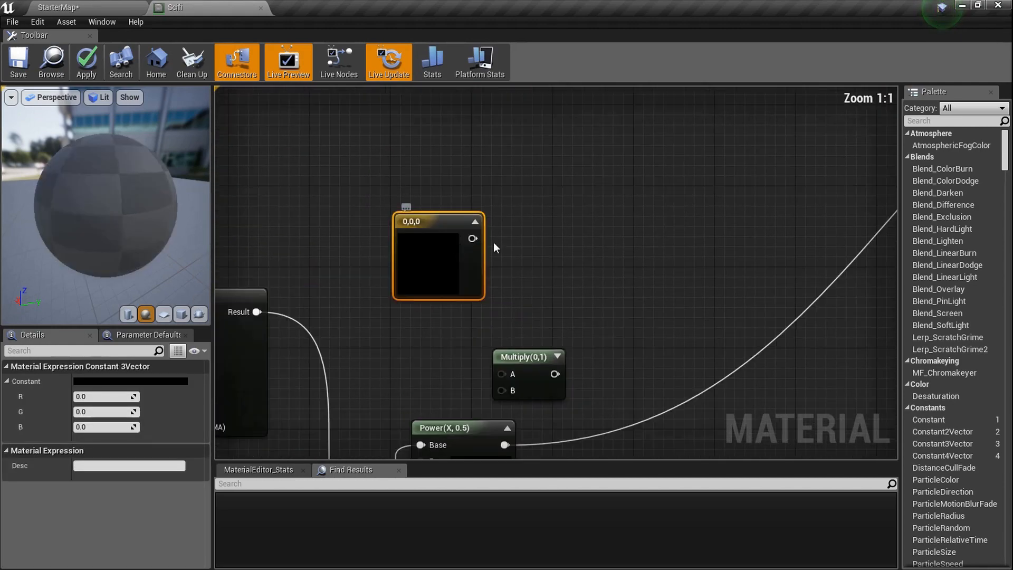
Connect the Constant3Vector to Multiply input A and Power to input B, and set the vector to R 0, G 20, B 6.
left_click_drag(510, 369, 510, 370)
right_click_drag(511, 370, 511, 343)
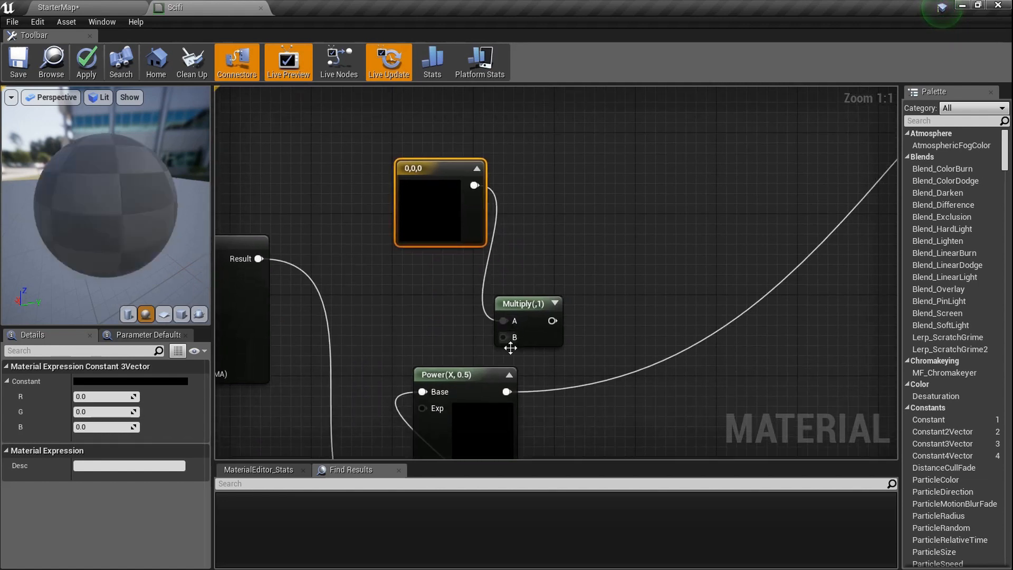
left_click_drag(505, 337, 511, 391)
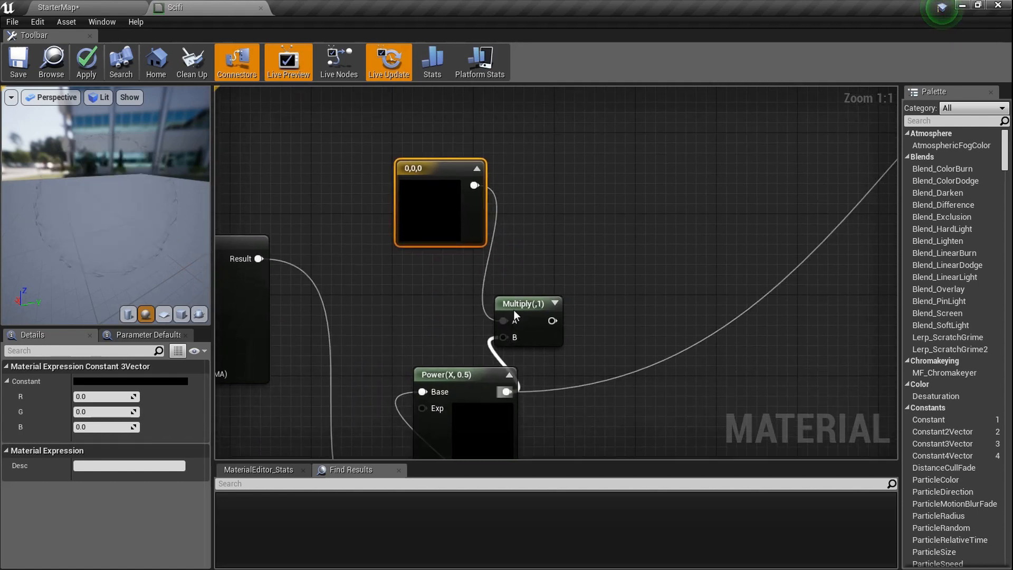
left_click(103, 396)
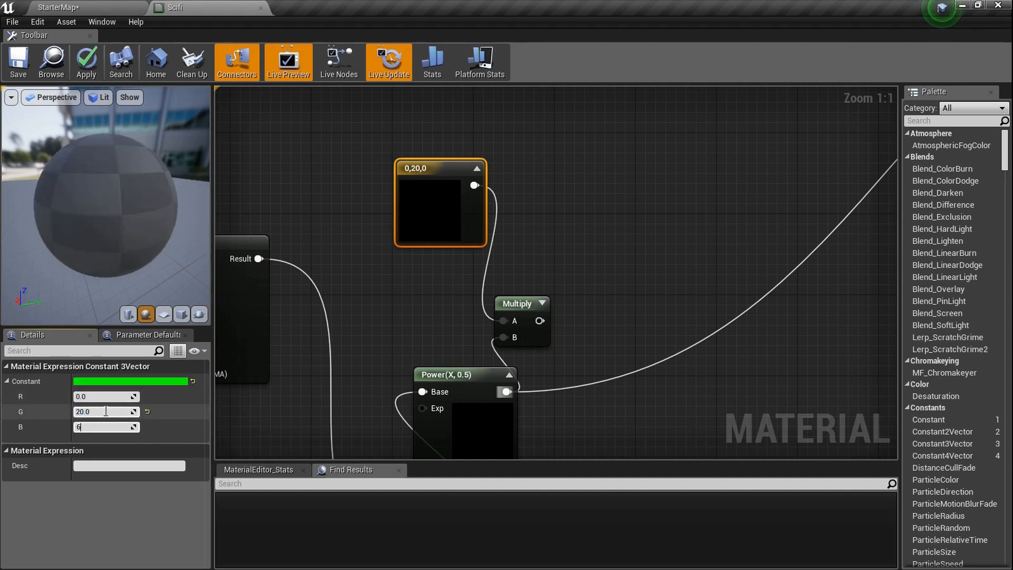
key("Return")
Connect the colored hex Multiply output to the material's Emissive Color input.
scroll(594, 319, "down", 7)
right_click_drag(594, 318, 539, 238)
scroll(535, 263, "up", 4)
scroll(540, 238, "down", 1)
left_click_drag(464, 403, 839, 192)
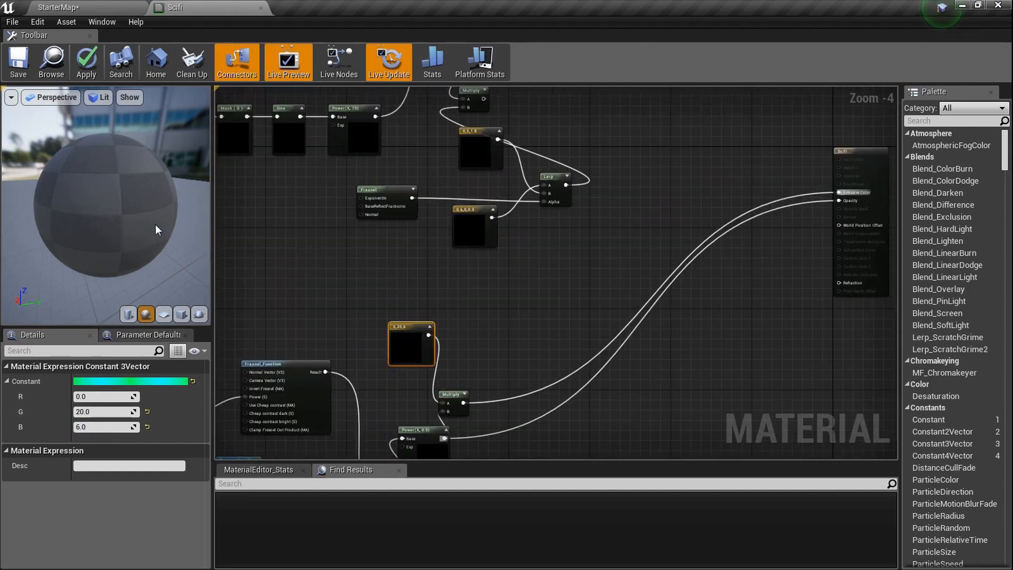
Inspect the colored hex rim on the preview sphere from different angles and save the material.
left_click_drag(143, 224, 284, 224)
scroll(144, 223, "down", 5)
scroll(143, 223, "up", 5)
left_click_drag(143, 224, 258, 224)
left_click(13, 63)
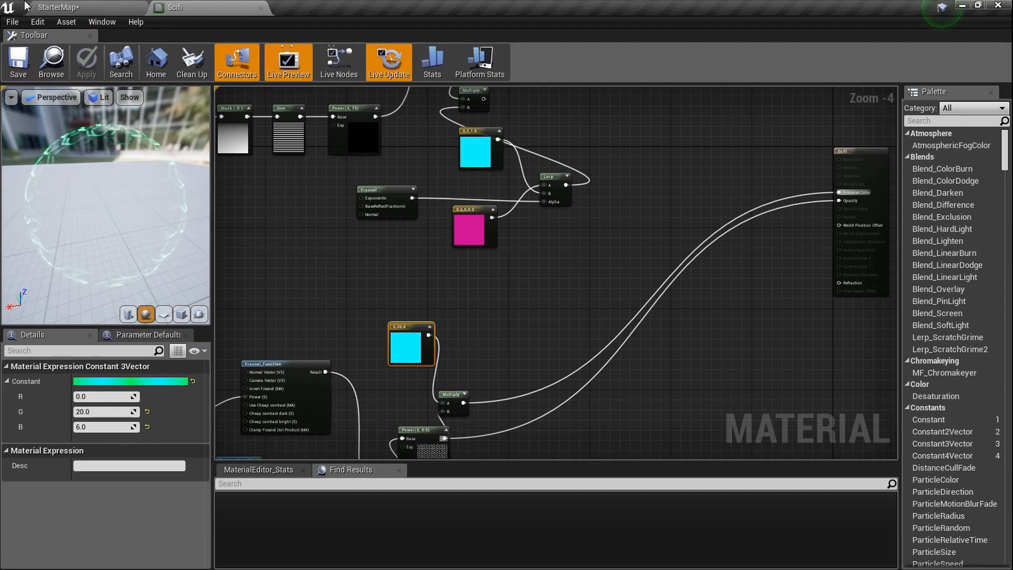
Switch to the StarterMap level and examine the hex effect on the large sphere.
left_click(74, 7)
right_click_drag(193, 144, 166, 147)
right_click_drag(455, 318, 339, 242)
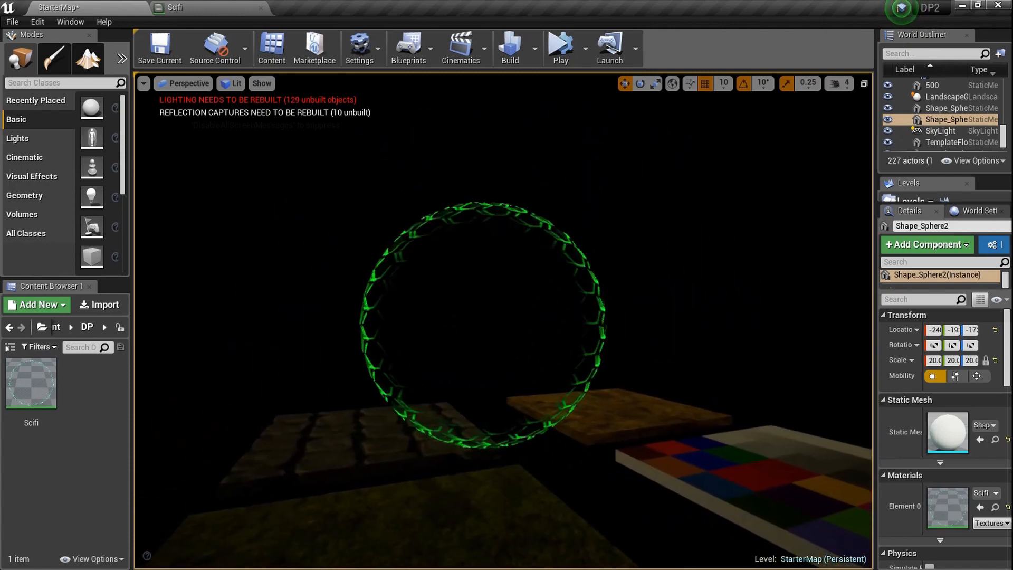
Return to the Scifi material, disconnect the hex network from the material node and move that node farther away.
left_click(227, 7)
left_click_drag(698, 255, 706, 258)
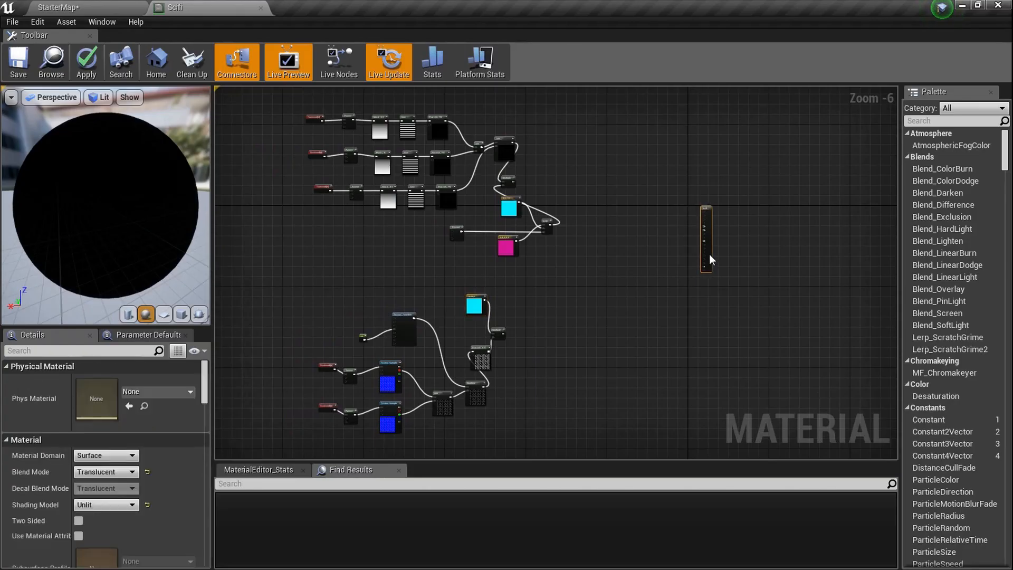
right_click_drag(807, 255, 695, 253)
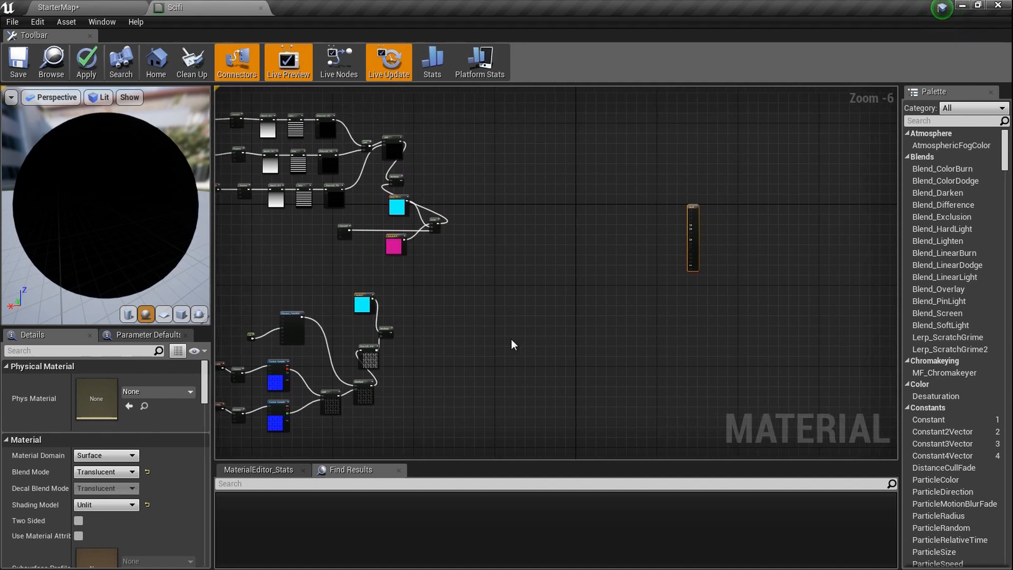
Reposition the material node closer to the hex network.
right_click_drag(539, 332, 687, 269)
left_click_drag(538, 380, 350, 236)
scroll(558, 247, "down", 2)
right_click_drag(806, 196, 755, 239)
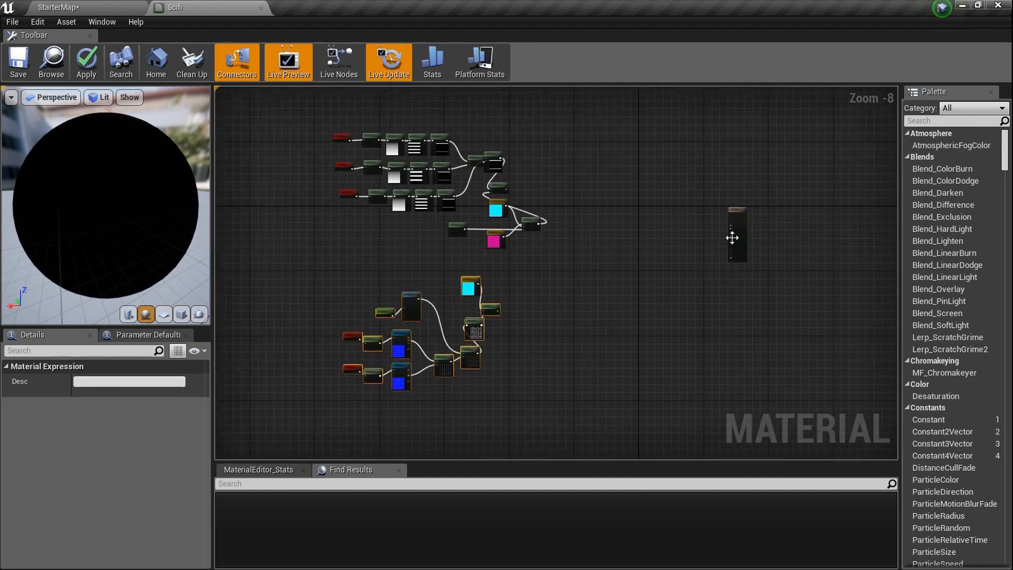
left_click_drag(732, 238, 673, 264)
right_click_drag(465, 407, 492, 342)
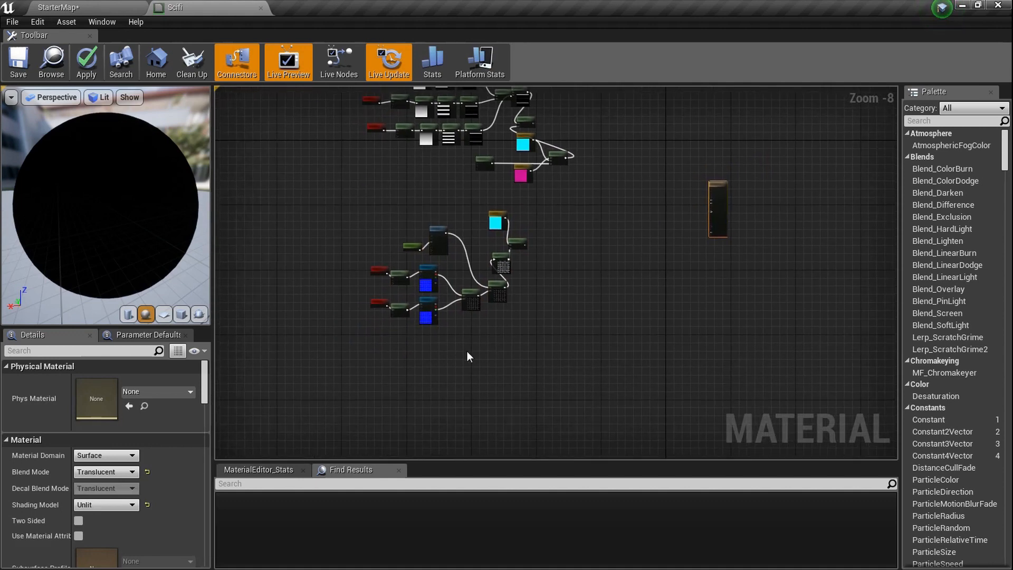
Open Content Browser 2 over the material editor.
left_click(101, 23)
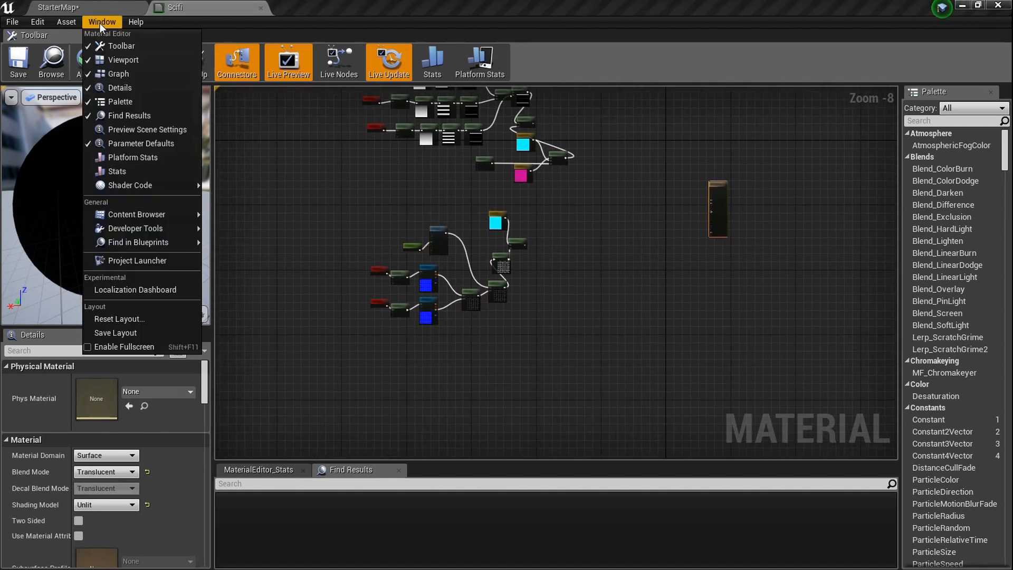
mouse_move(189, 216)
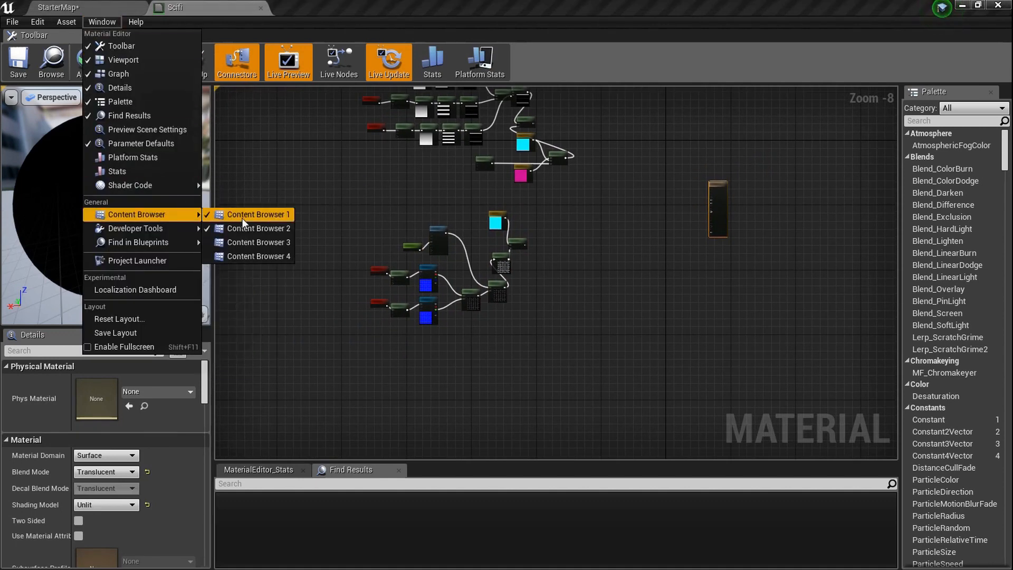
left_click(258, 227)
left_click_drag(492, 251, 492, 144)
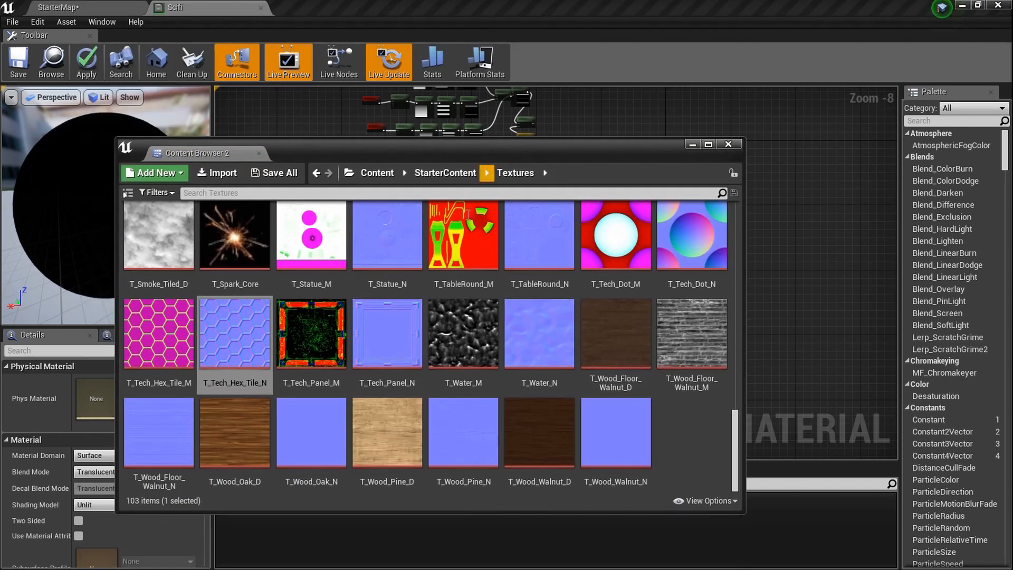
Find T_Smoke_Tiled_D in the StarterContent Textures folder, add it to the graph as a Texture Sample and minimize the browser.
scroll(160, 320, "up", 2)
scroll(377, 376, "up", 10)
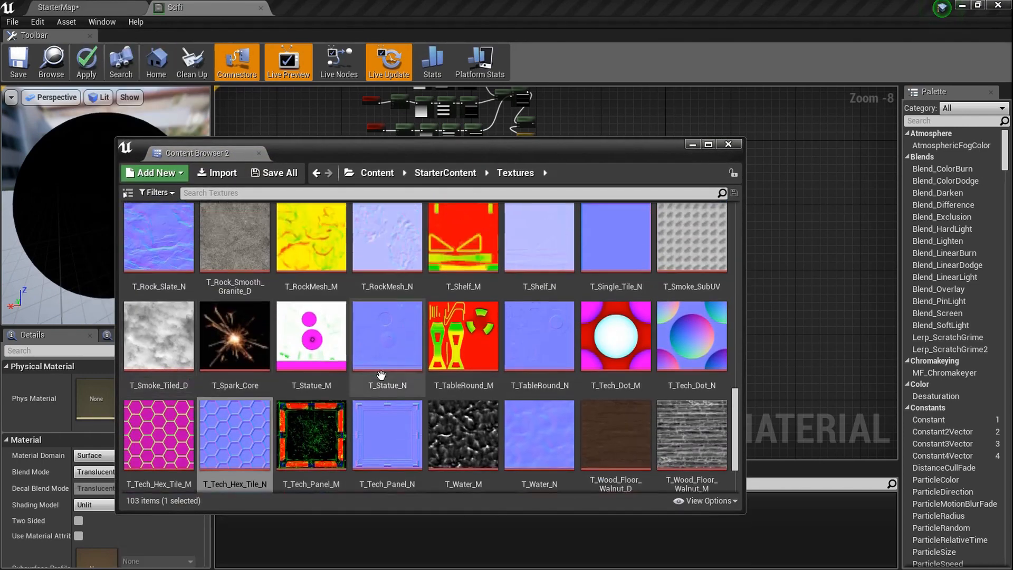
scroll(377, 376, "up", 3)
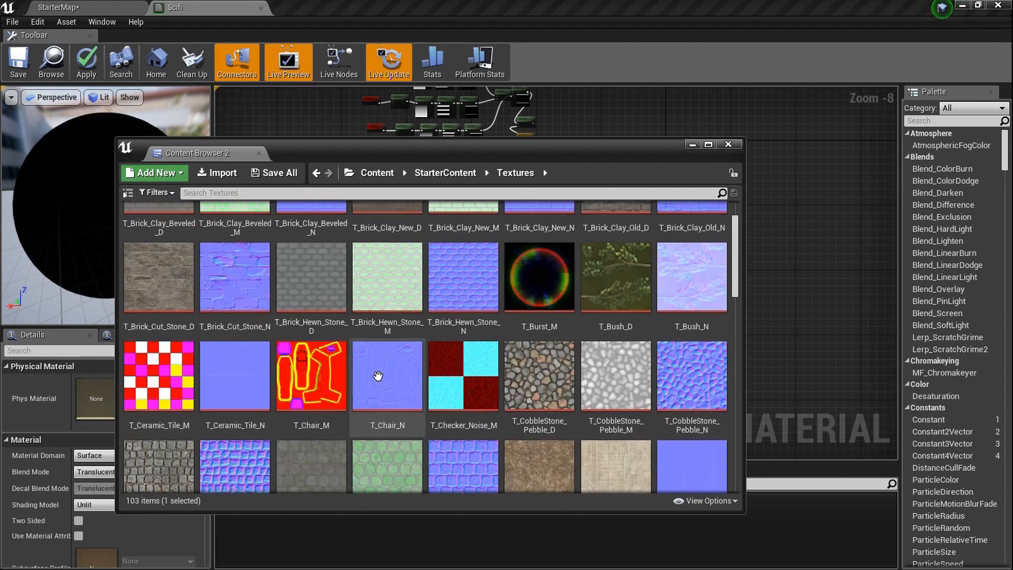
scroll(380, 343, "down", 6)
scroll(383, 315, "down", 6)
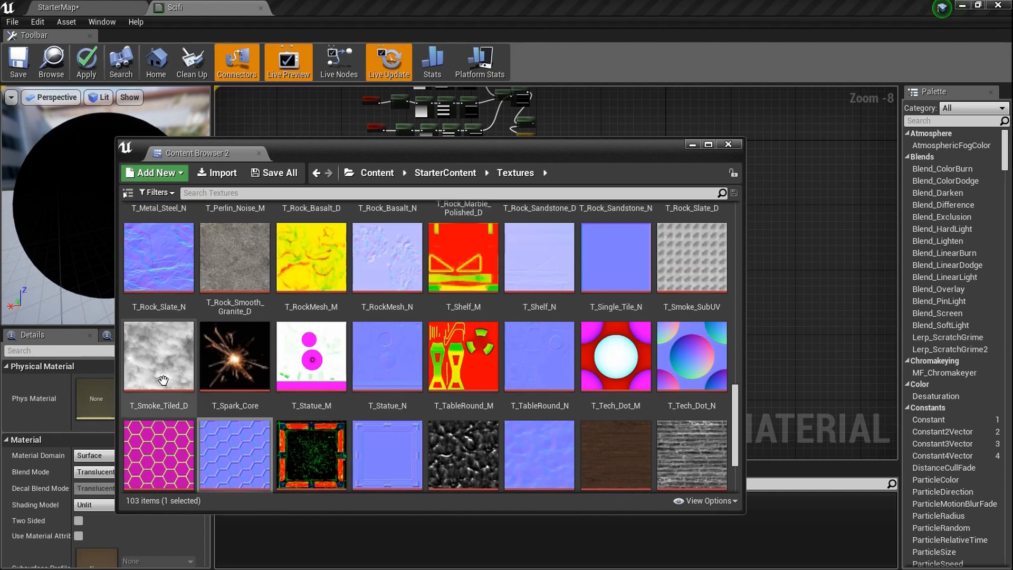
left_click(163, 380)
left_click_drag(718, 250, 778, 247)
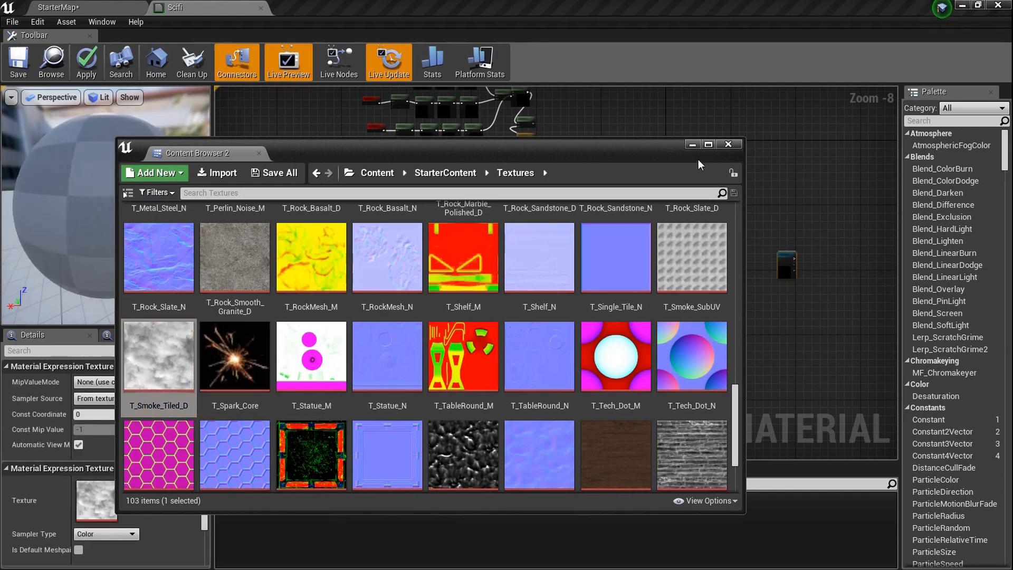
left_click(692, 145)
Add a TextureCoordinate node connected to a new Panner's Coordinate input, beside the smoke Texture Sample.
scroll(631, 274, "up", 11)
scroll(631, 276, "down", 10)
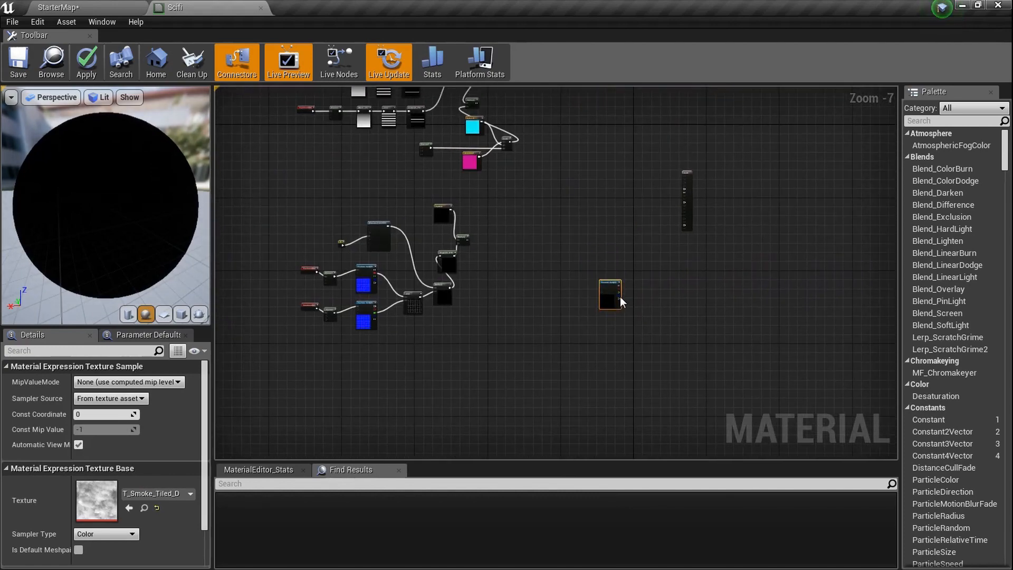
scroll(570, 298, "up", 5)
right_click(524, 263)
type("texturec")
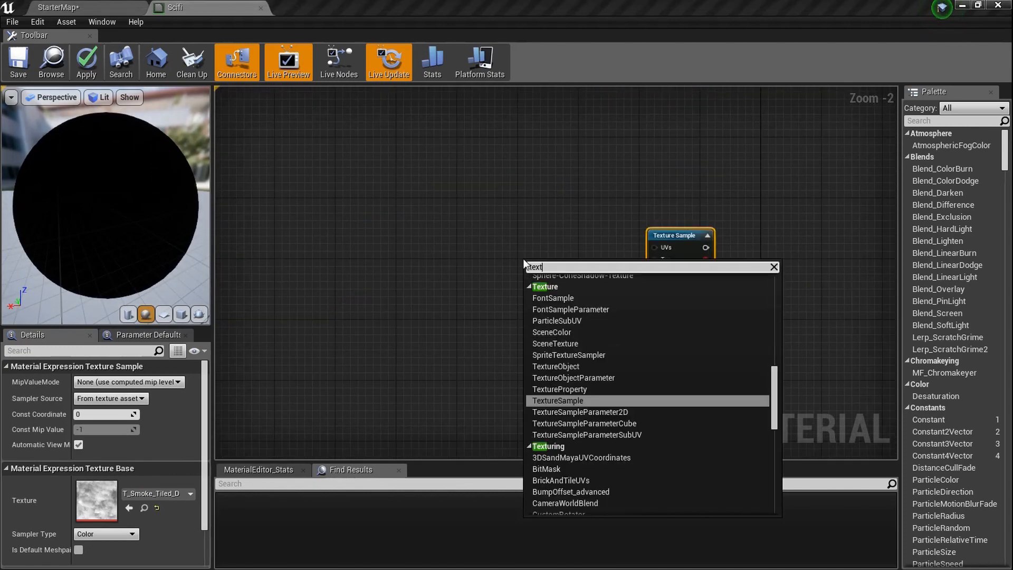
key("Return")
mouse_move(537, 259)
left_mouse_down()
mouse_move(501, 262)
mouse_move(543, 263)
left_mouse_up()
type("panner")
key("Return")
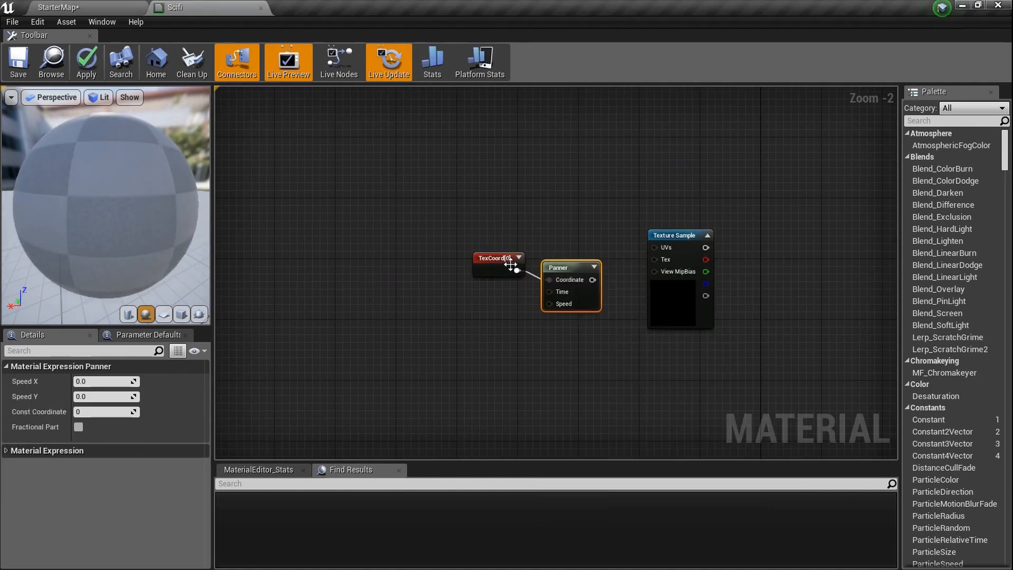
Line up the TextureCoordinate and Panner nodes, and set the coordinate's UTiling and VTiling to 2.0.
left_click_drag(510, 263, 494, 264)
left_click_drag(583, 264, 581, 247)
left_click(487, 258)
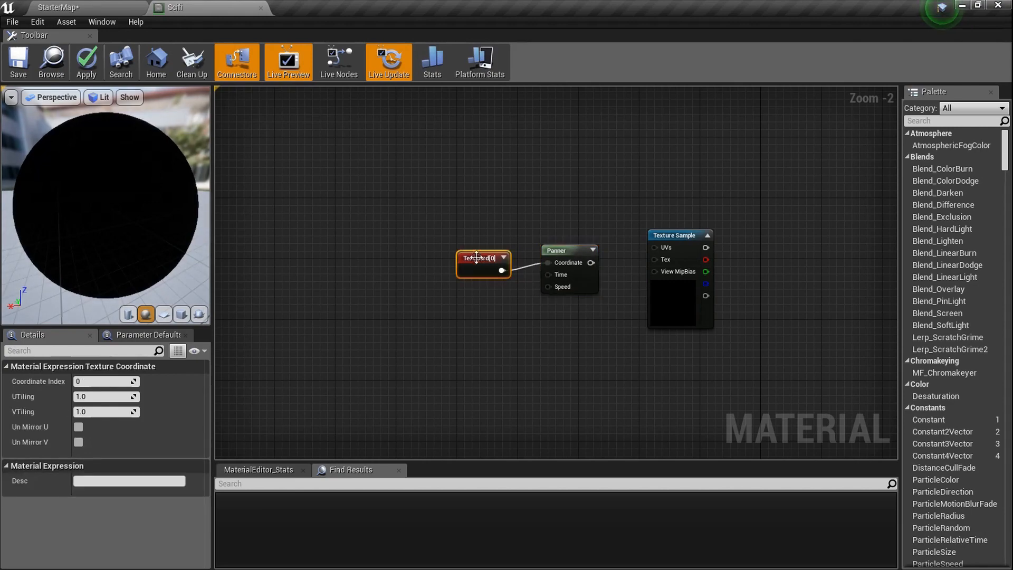
left_click(102, 394)
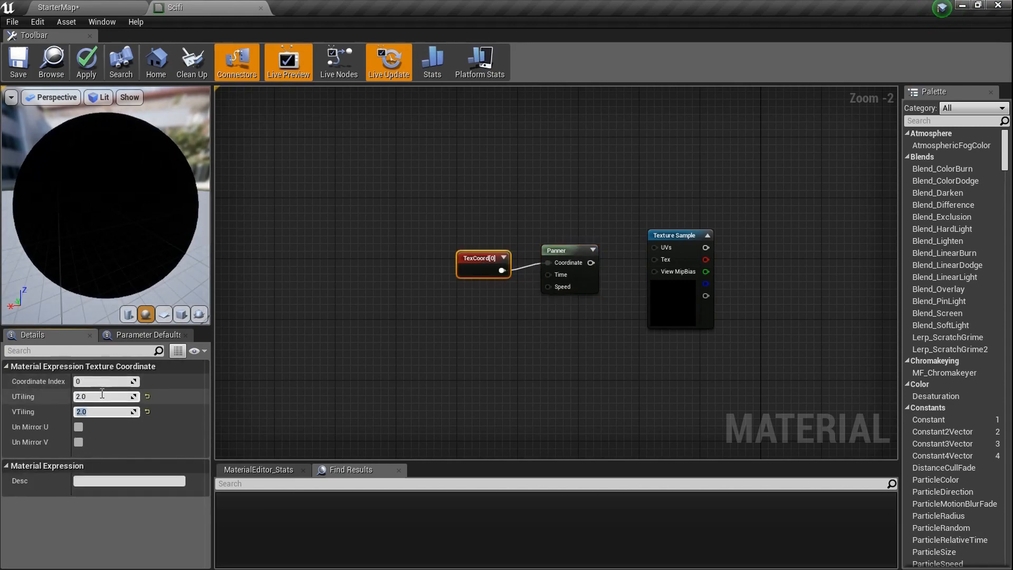
Set the smoke Panner's Speed X to -0.01.
right_click_drag(293, 305, 117, 300)
scroll(362, 254, "up", 5)
left_click(297, 271)
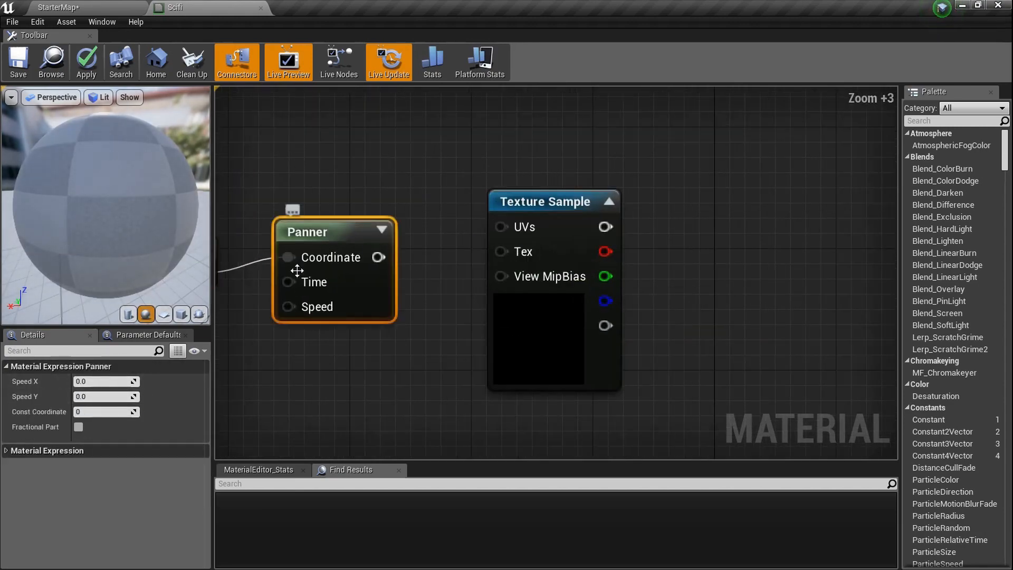
left_click(120, 380)
type("-0.01")
key("Return")
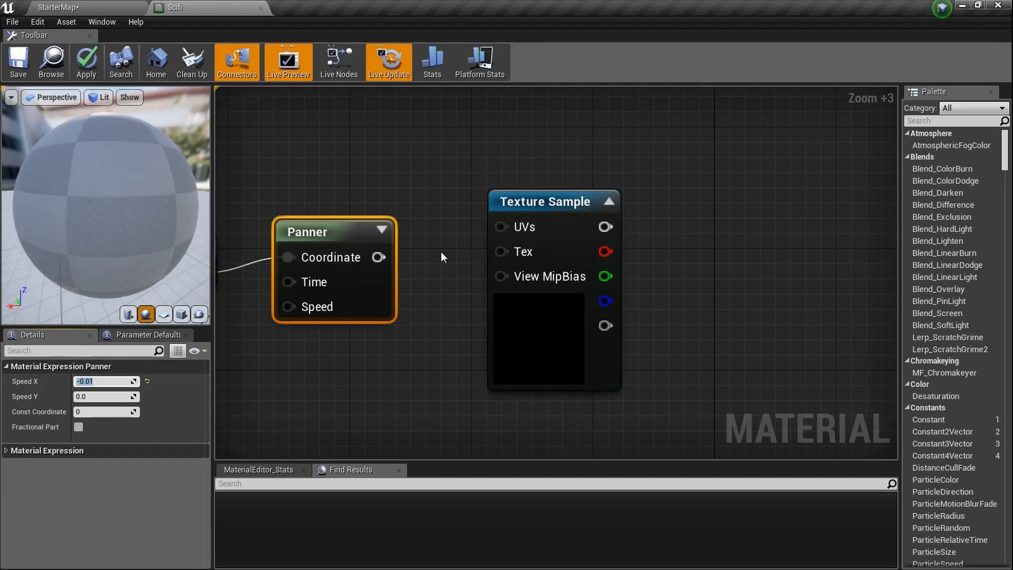
Connect the Panner to the smoke Texture Sample's UVs input and start previewing the Texture Sample.
scroll(441, 253, "up", 1)
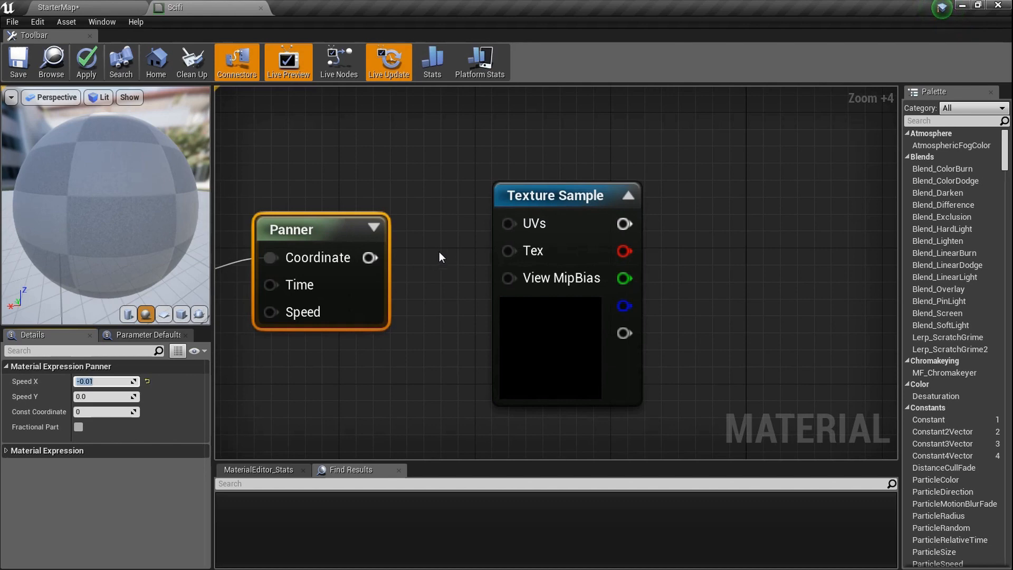
left_click_drag(381, 258, 507, 223)
right_click(600, 196)
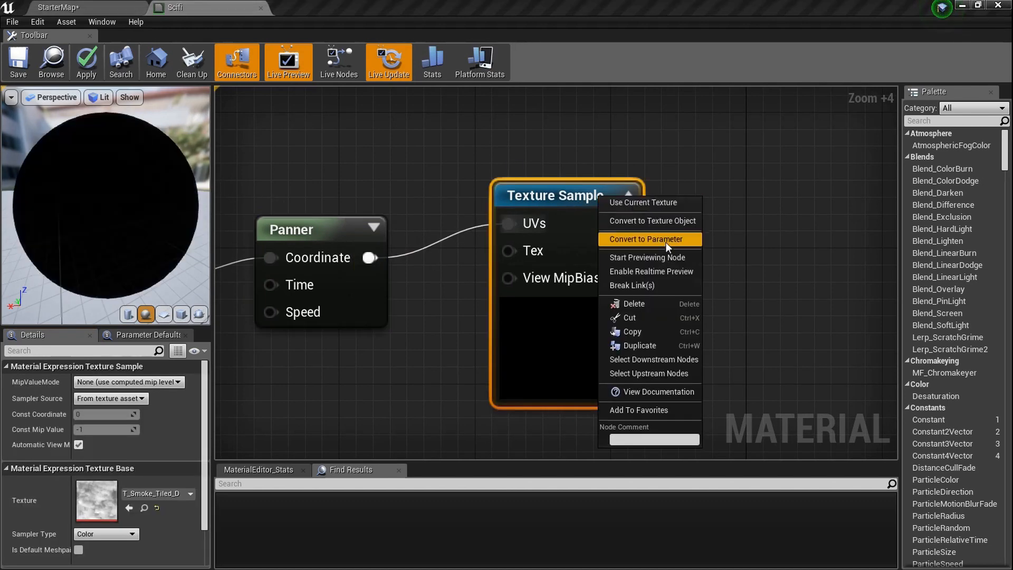
left_click(669, 258)
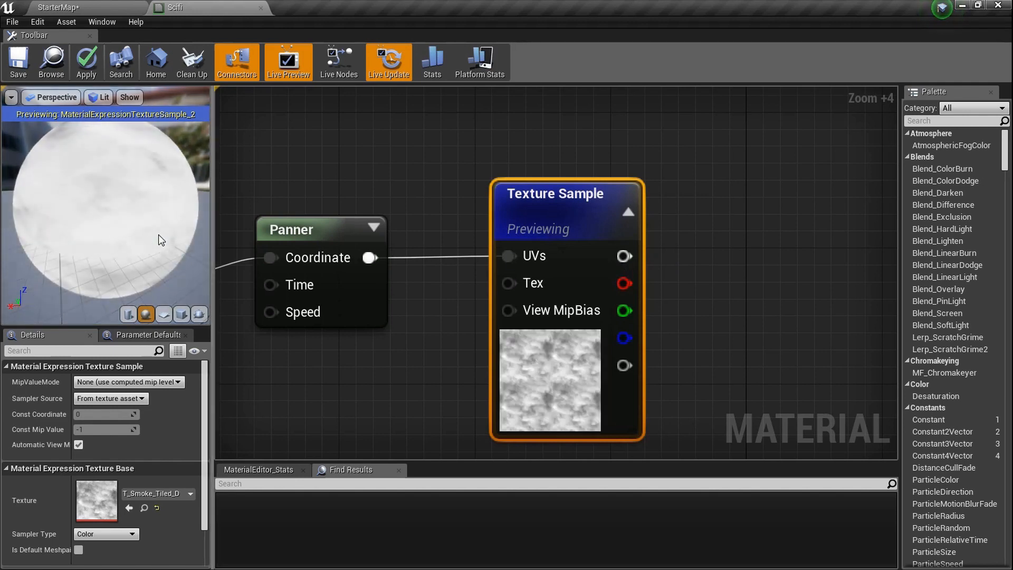
Set the Panner's Speed X to -0.1 and check the smoke movement on the preview sphere.
left_click(328, 231)
left_click(114, 381)
type("-.1")
key("Return")
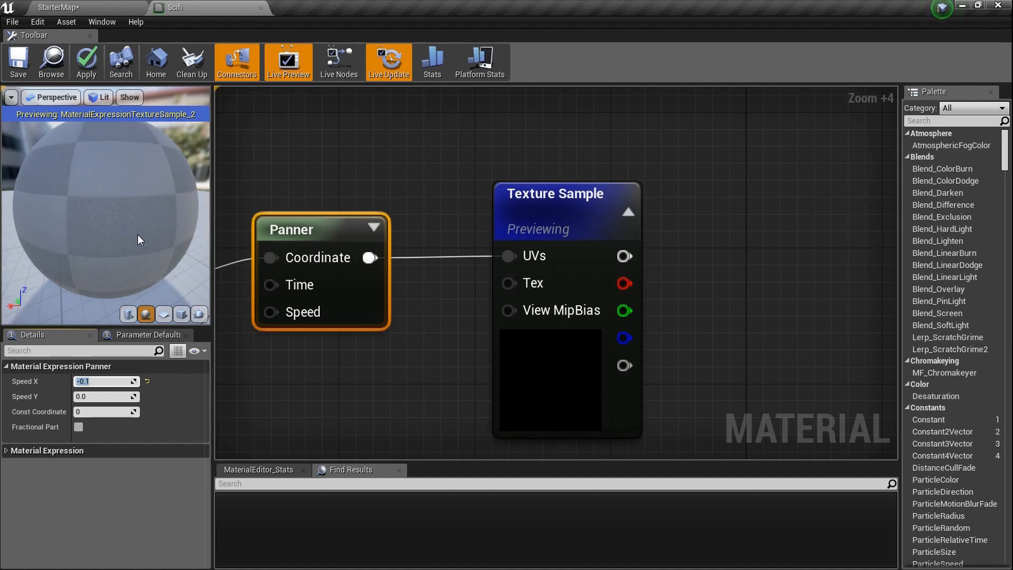
scroll(137, 234, "up", 3)
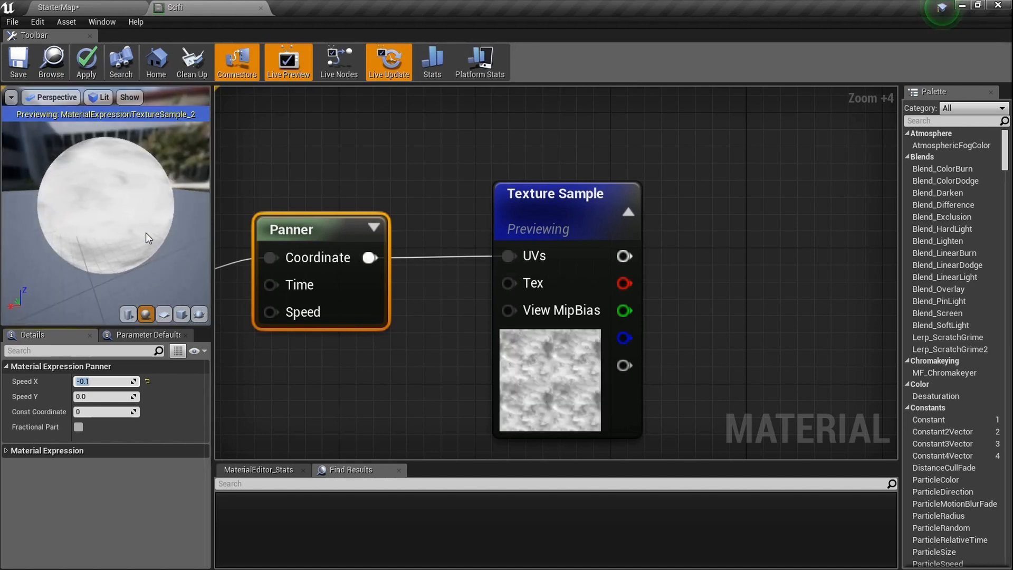
Stop previewing the smoke Texture Sample node.
right_click(588, 230)
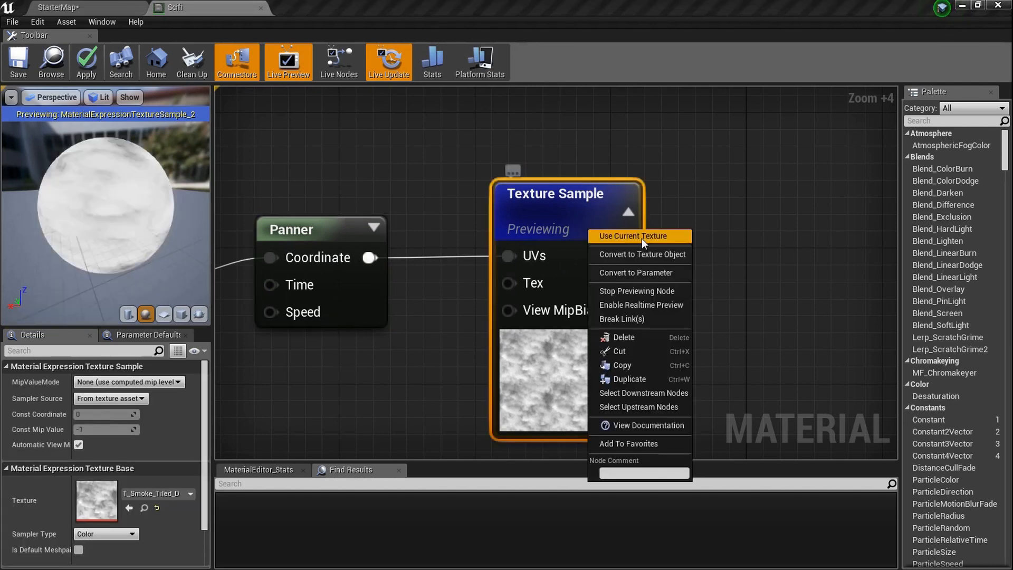
left_click(675, 210)
right_click(568, 223)
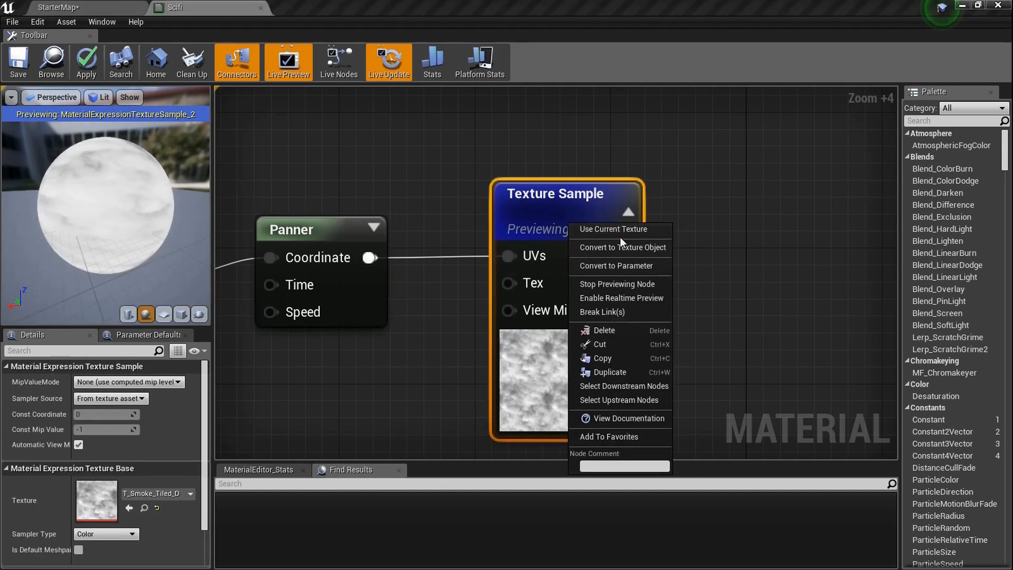
left_click(633, 284)
Add a Power node fed by the smoke Texture Sample's RGB output and set its Const Exponent to 4.
left_click_drag(624, 224, 701, 220)
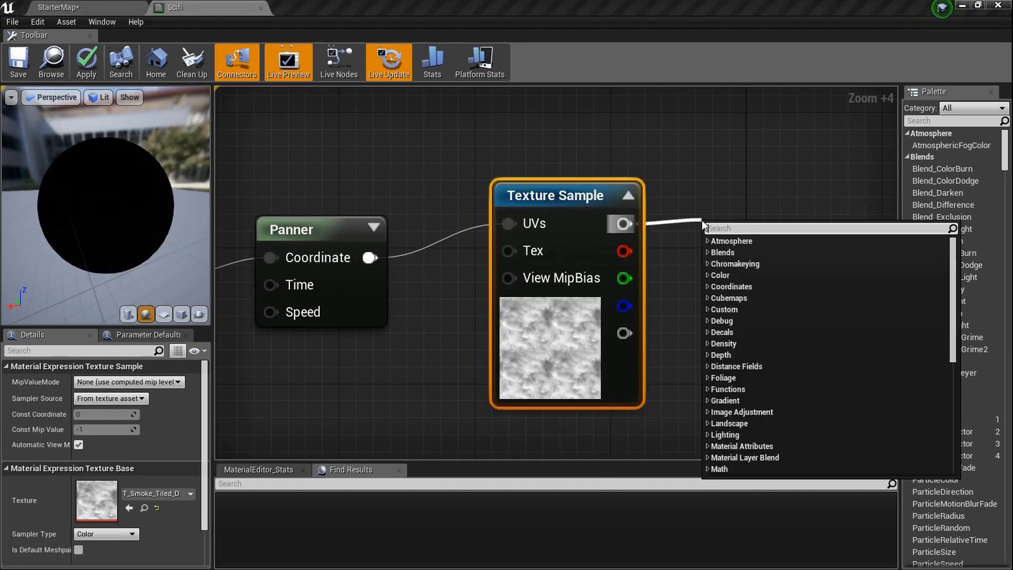
type("power")
key("Return")
right_click_drag(758, 231, 533, 261)
left_click_drag(554, 264, 582, 242)
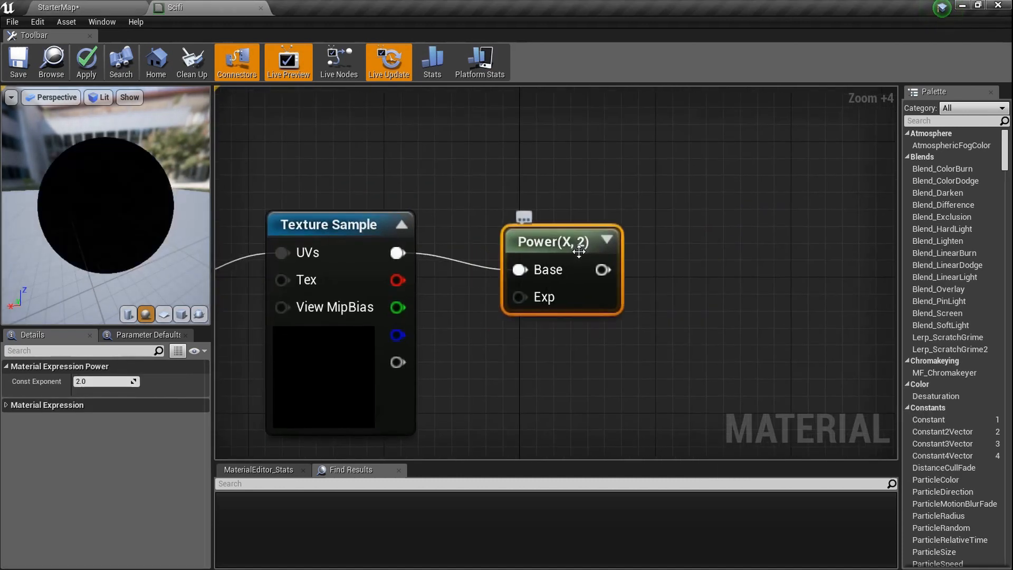
left_click(101, 381)
type("4")
key("Return")
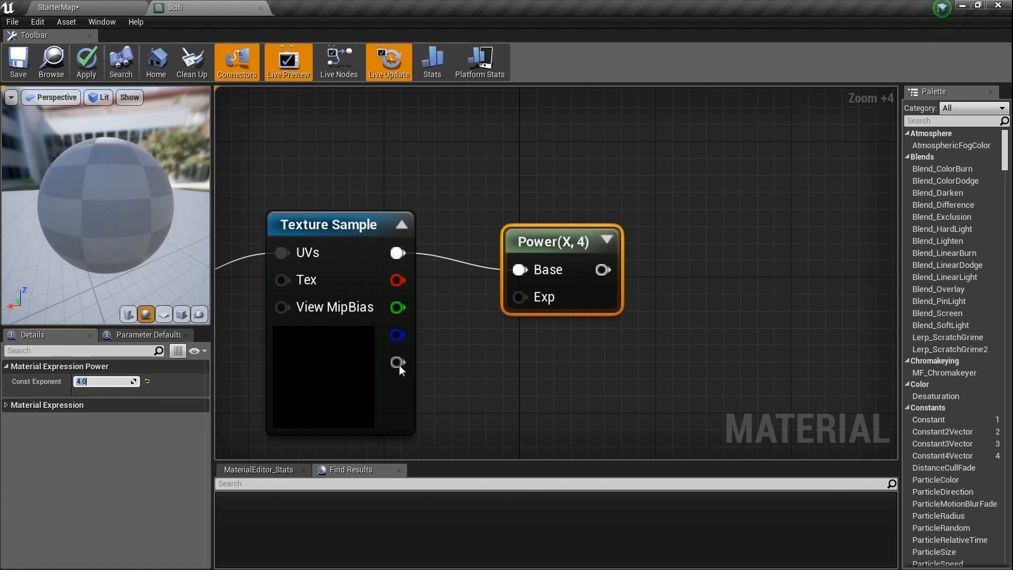
Start previewing the Power node and inspect the smoke contrast while rotating the preview sphere.
right_click(590, 246)
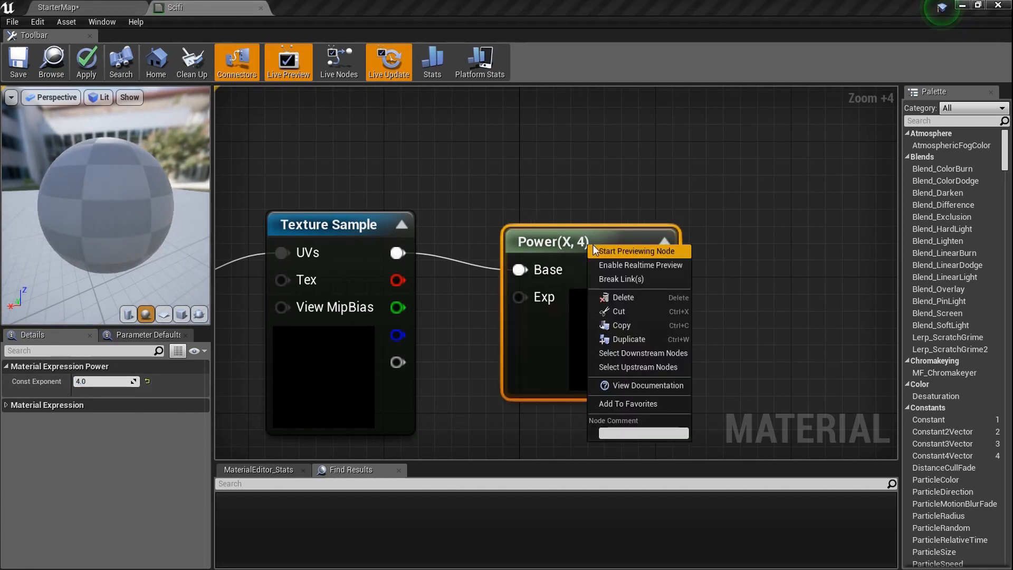
left_click(647, 250)
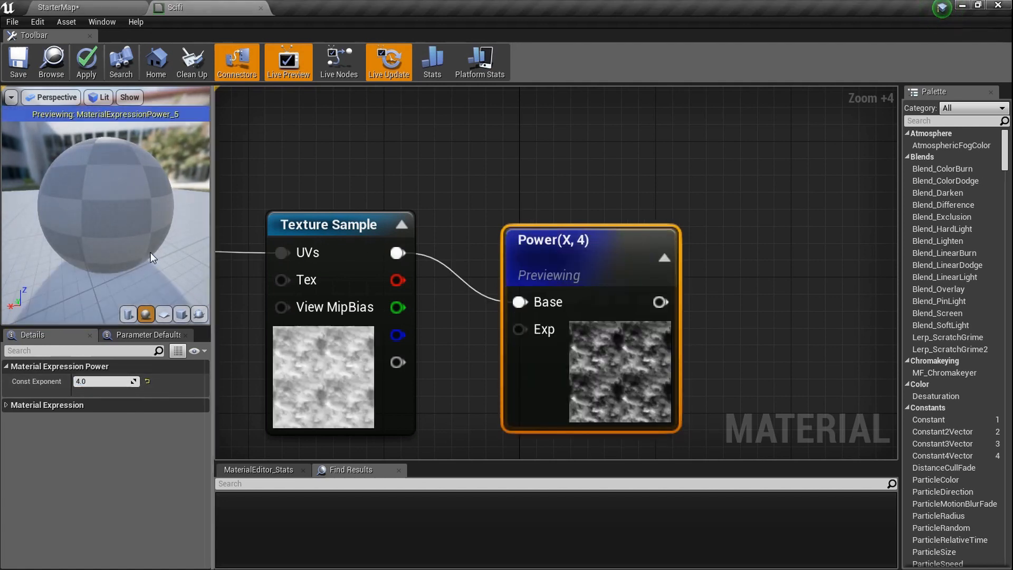
left_click_drag(159, 249, 280, 247)
left_click_drag(73, 228, 100, 233)
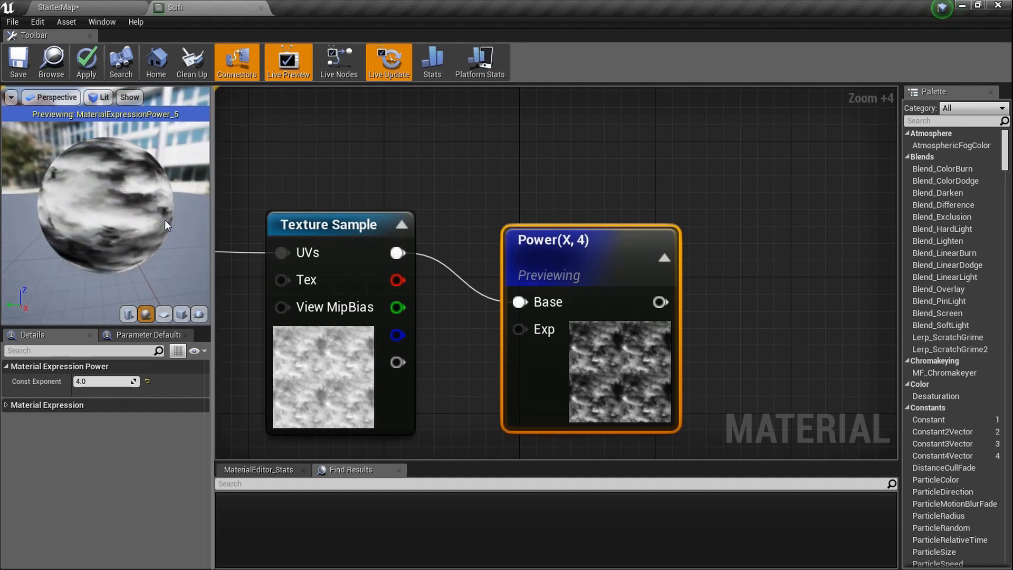
Connect the Power node's output to the material's Opacity input and stop previewing the Power node.
scroll(432, 195, "down", 7)
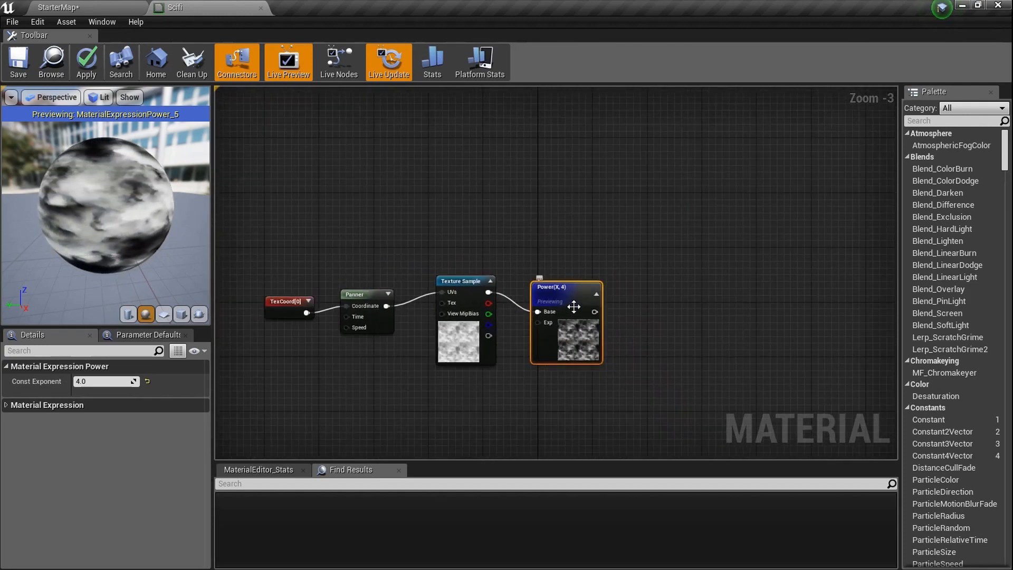
scroll(513, 294, "down", 1)
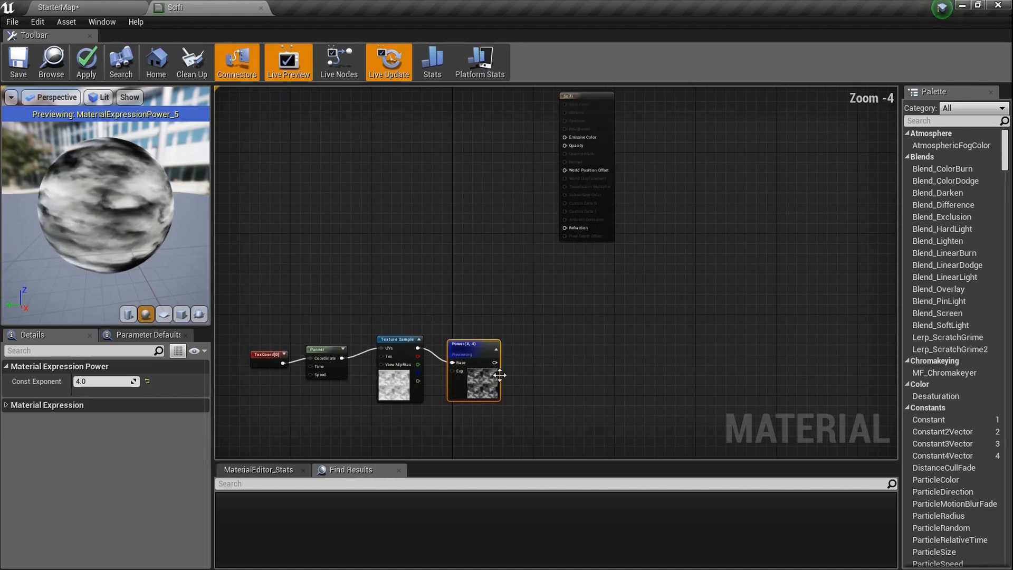
left_click_drag(494, 362, 565, 152)
scroll(452, 324, "up", 4)
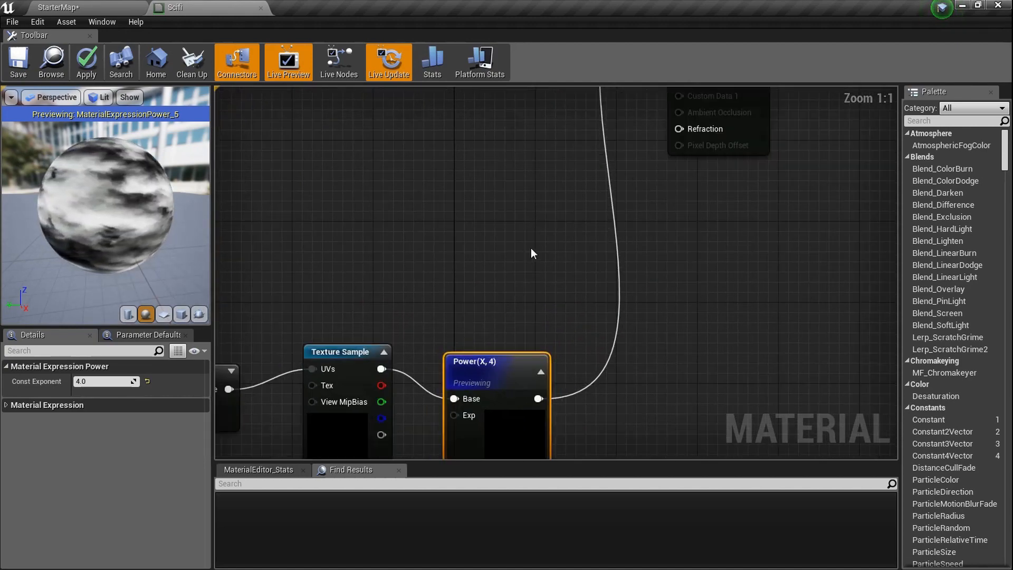
scroll(531, 248, "down", 2)
right_click(540, 332)
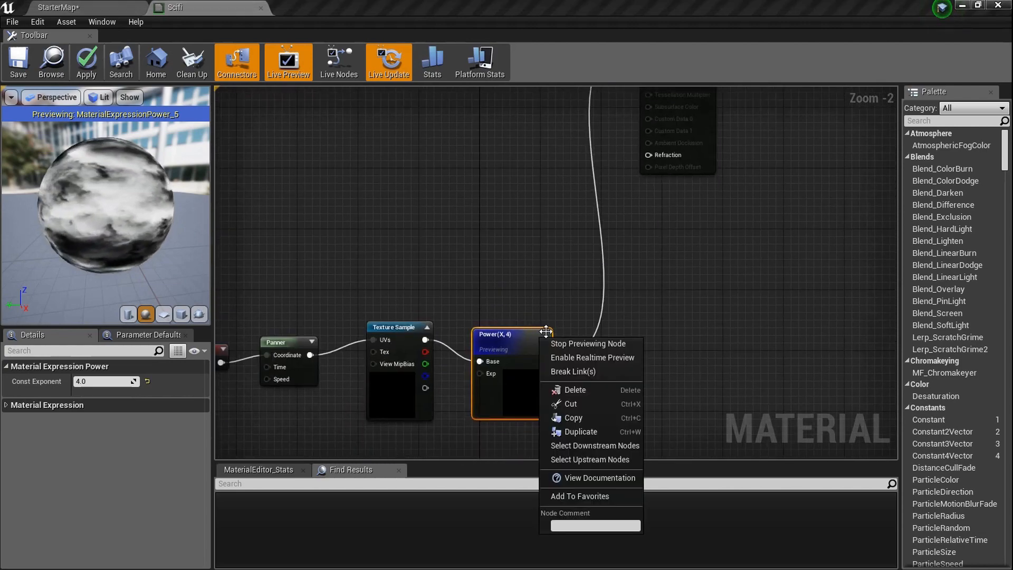
left_click(622, 346)
right_click_drag(622, 348, 556, 439)
scroll(615, 217, "up", 4, "ctrl")
scroll(406, 249, "down", 2)
mouse_move(135, 223)
left_mouse_down()
mouse_move(198, 223)
mouse_move(153, 223)
left_mouse_up()
Add a Multiply node and a Constant3Vector above the Power node, connecting the vector to Multiply's A and Power to its B.
right_click_drag(353, 367, 488, 108)
right_click_drag(432, 252, 461, 305)
right_click_drag(523, 249, 537, 219)
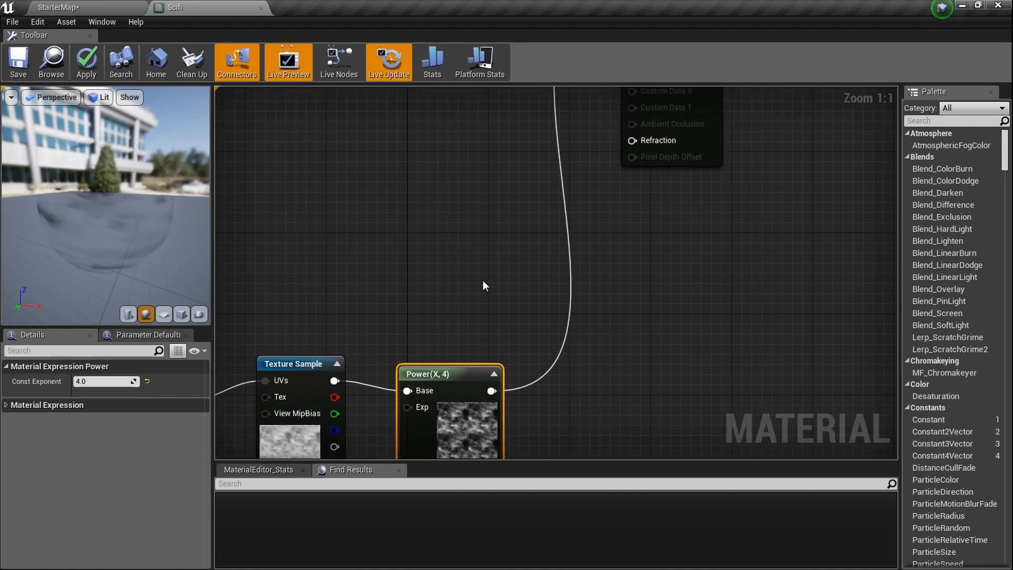
right_click_drag(482, 281, 499, 294)
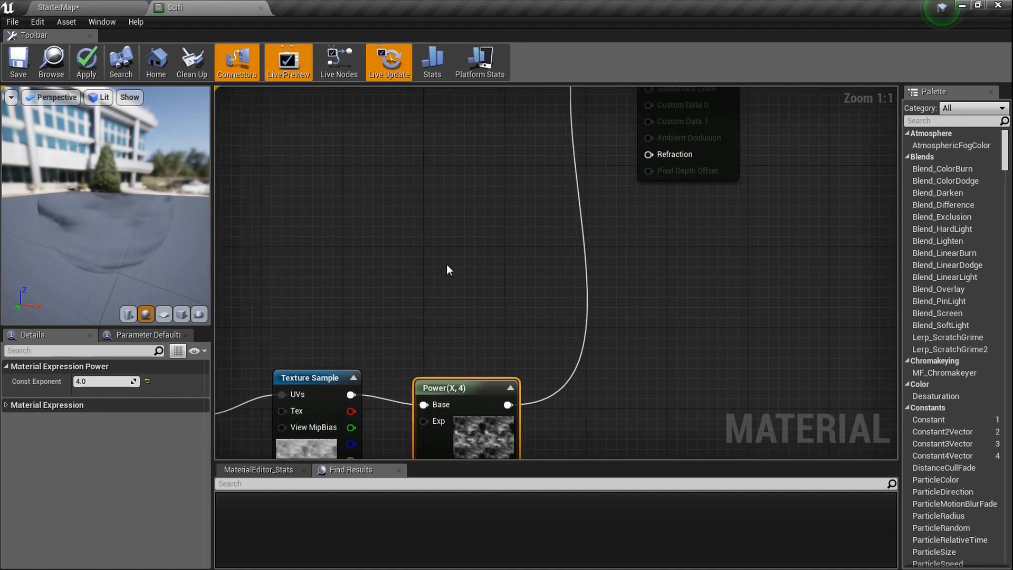
left_click(440, 301)
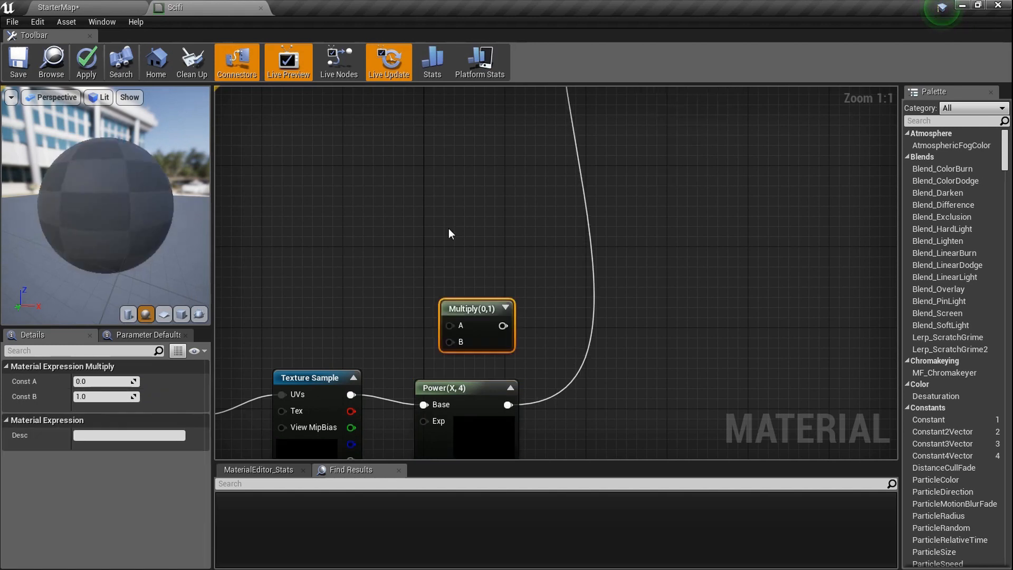
left_click(441, 195)
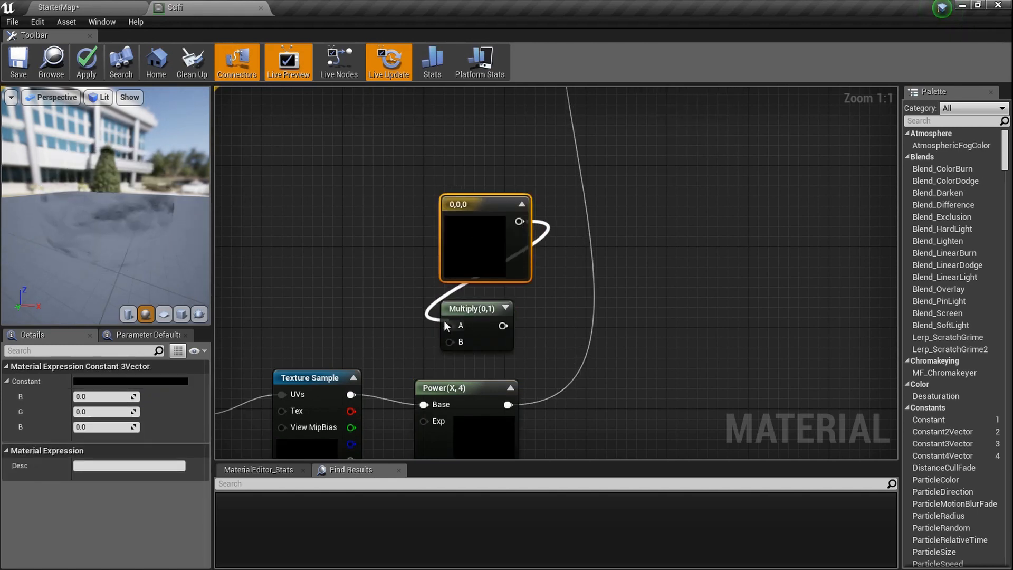
right_click(448, 320)
right_click_drag(446, 331, 438, 318)
left_click_drag(441, 329, 500, 392)
left_click_drag(442, 313, 445, 215)
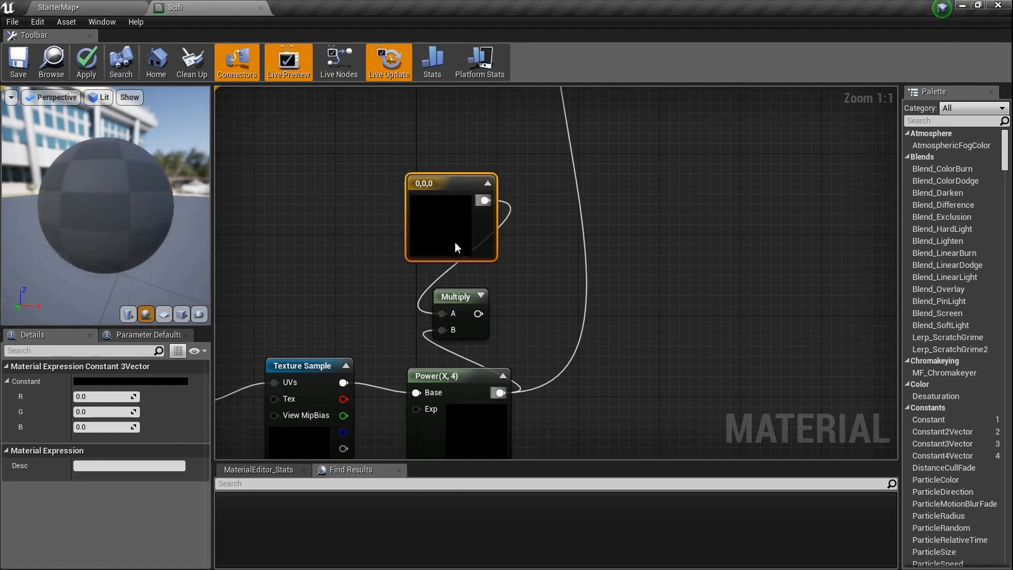
Set the new Constant3Vector's G and B values to 0.6.
left_click(108, 410)
type("0.6")
key("Tab")
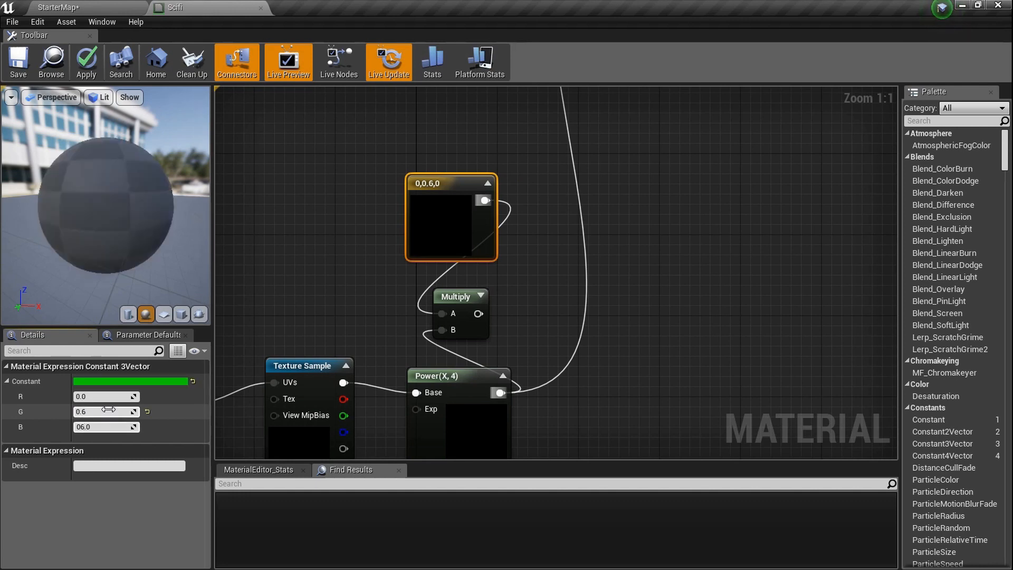
type("6")
key("Return")
key("Return")
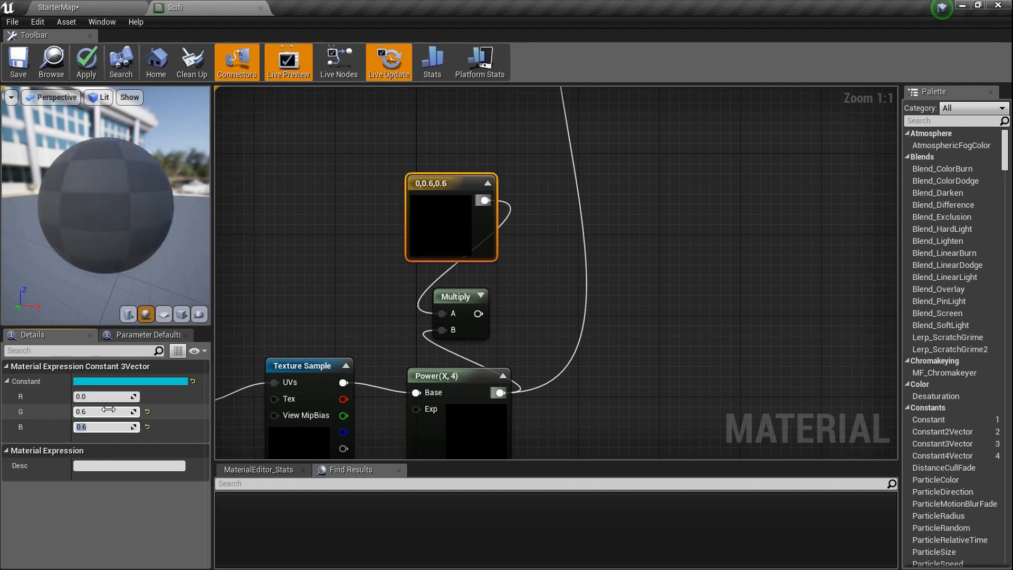
Connect the Constant3Vector to the material's Emissive Color and check the smoke effect on the sphere in the level.
scroll(356, 332, "down", 2)
scroll(402, 313, "up", 1)
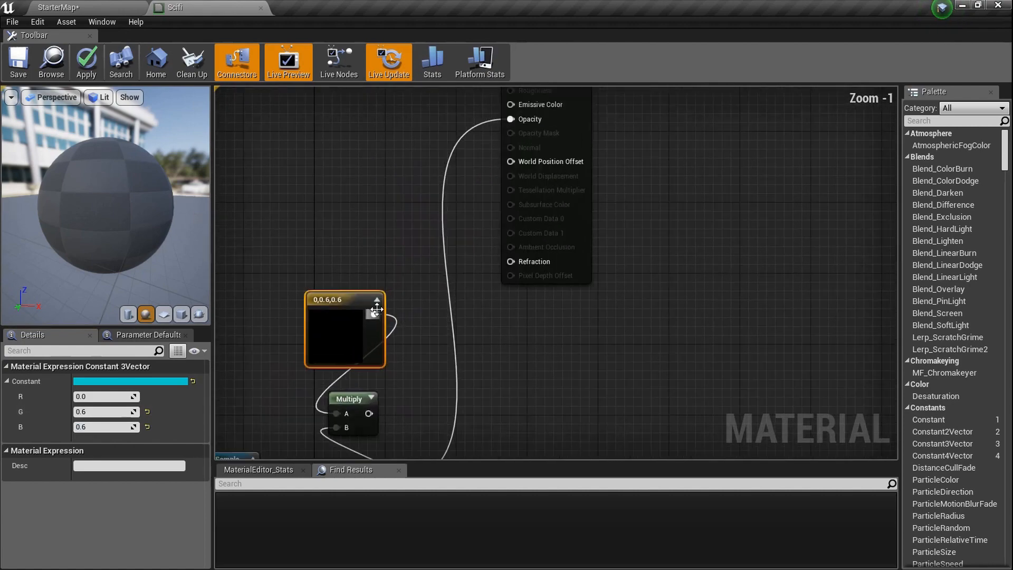
left_click_drag(374, 315, 518, 132)
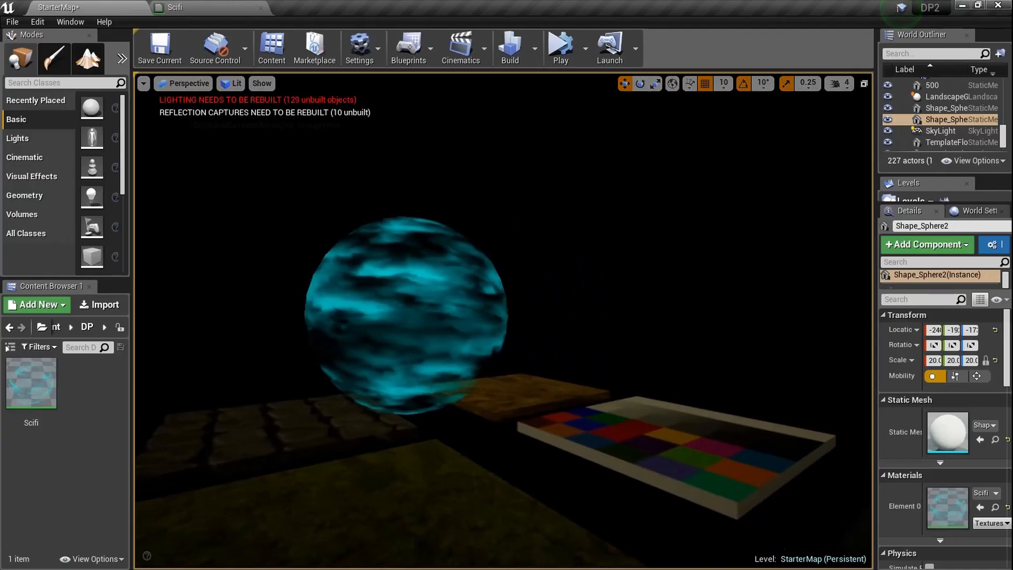
right_click_drag(504, 321, 380, 258)
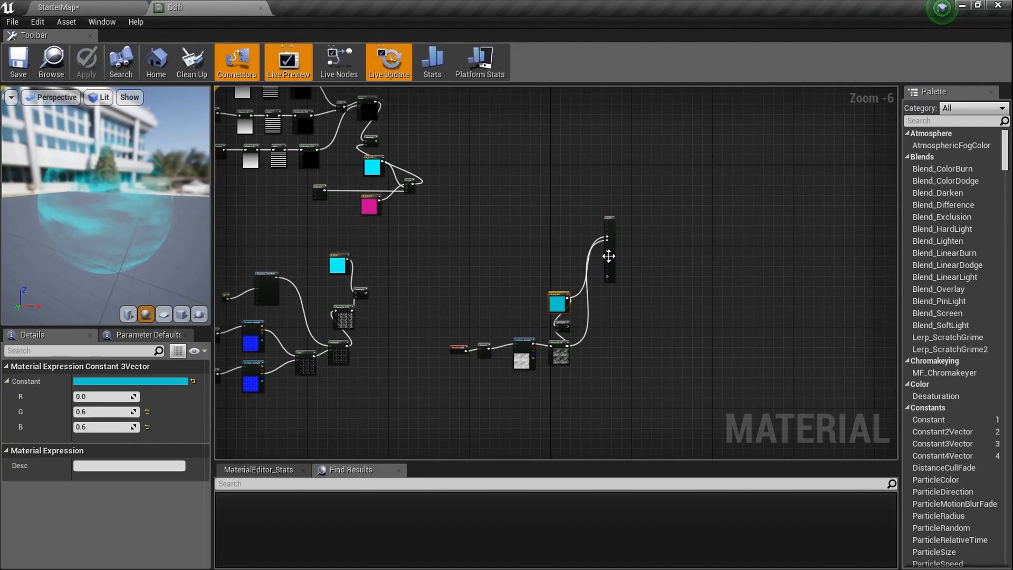
Disconnect the wires from the Scifi material node's Emissive Color and Opacity inputs.
scroll(610, 253, "up", 1)
scroll(610, 253, "up", 5)
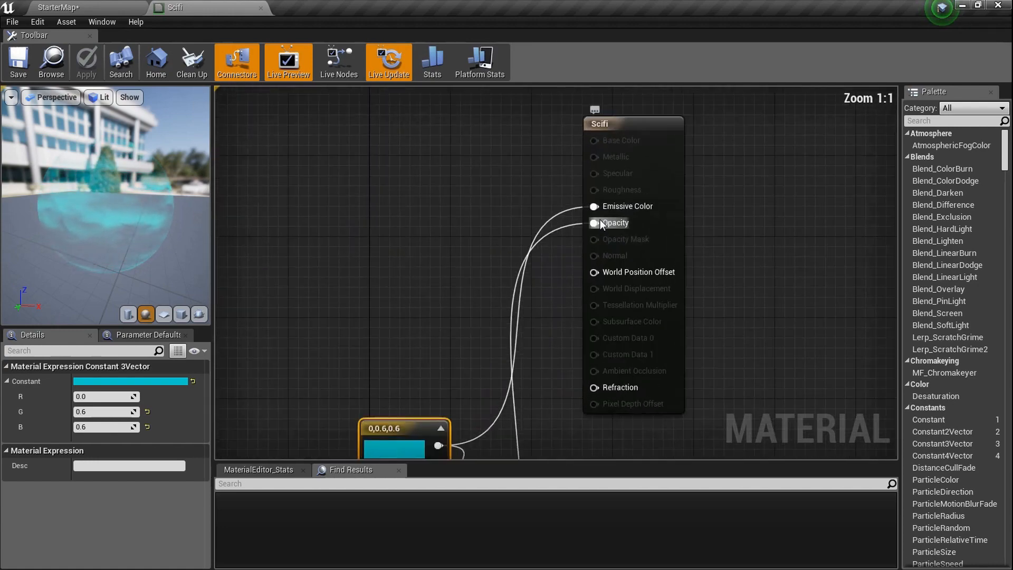
left_click(601, 206, "alt")
left_click(600, 227, "alt")
Move the whole smoke node group below the hex rim node group.
scroll(582, 246, "down", 8)
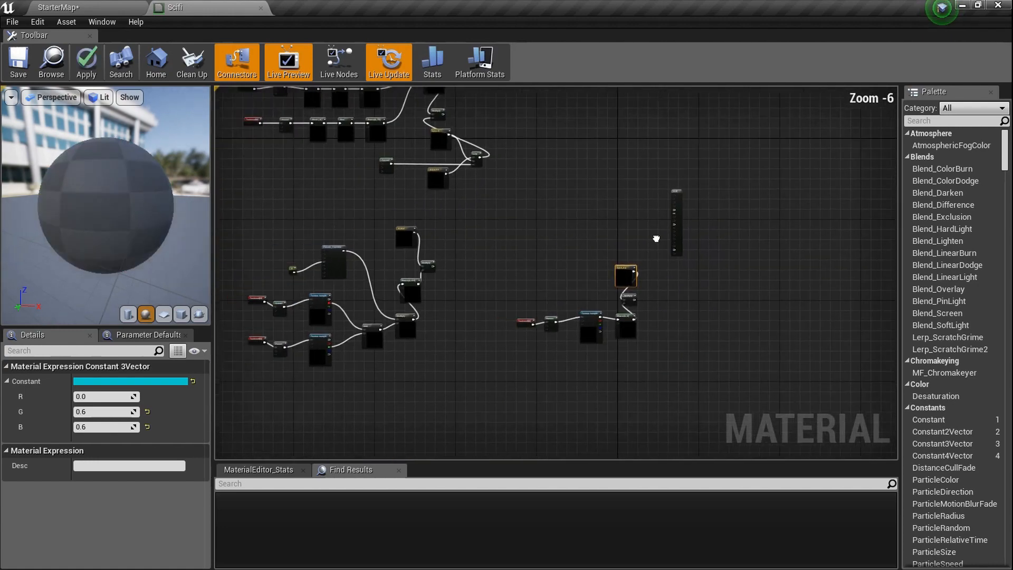
right_click_drag(649, 296, 666, 301)
left_click_drag(671, 362, 551, 272)
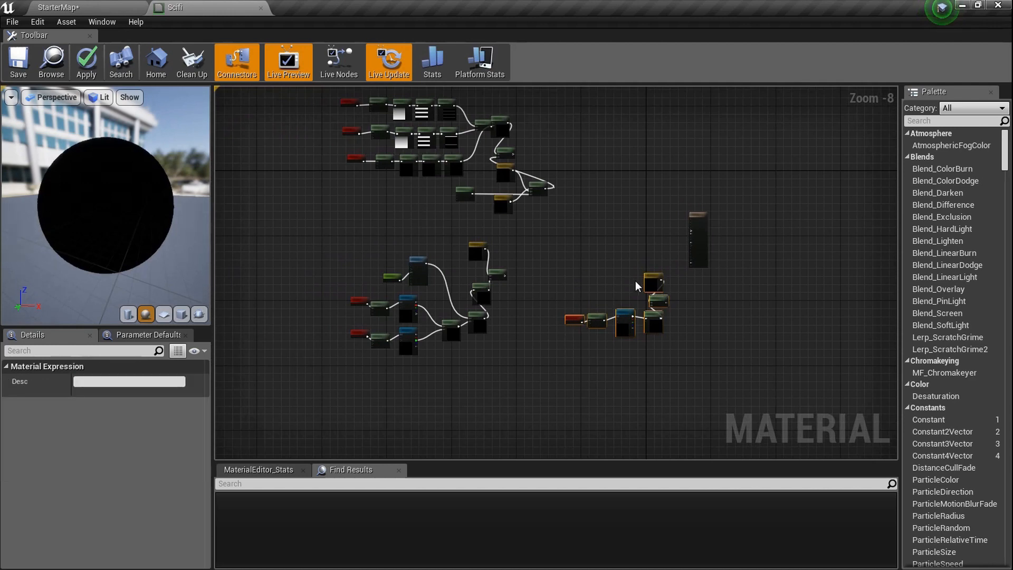
left_click_drag(659, 292, 470, 421)
left_click_drag(560, 366, 334, 238)
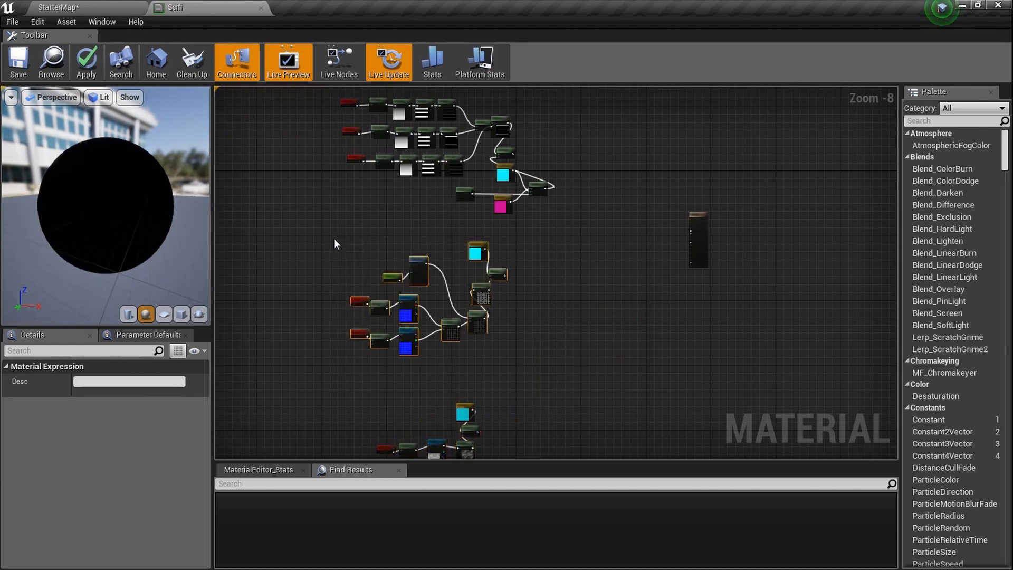
key("c")
left_click(624, 301)
left_click(413, 237)
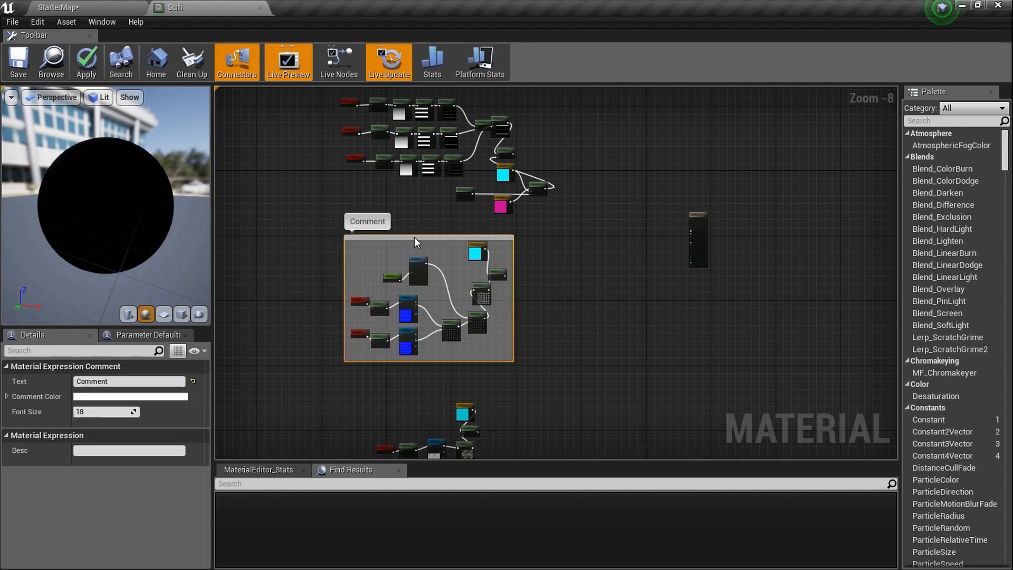
key("Delete")
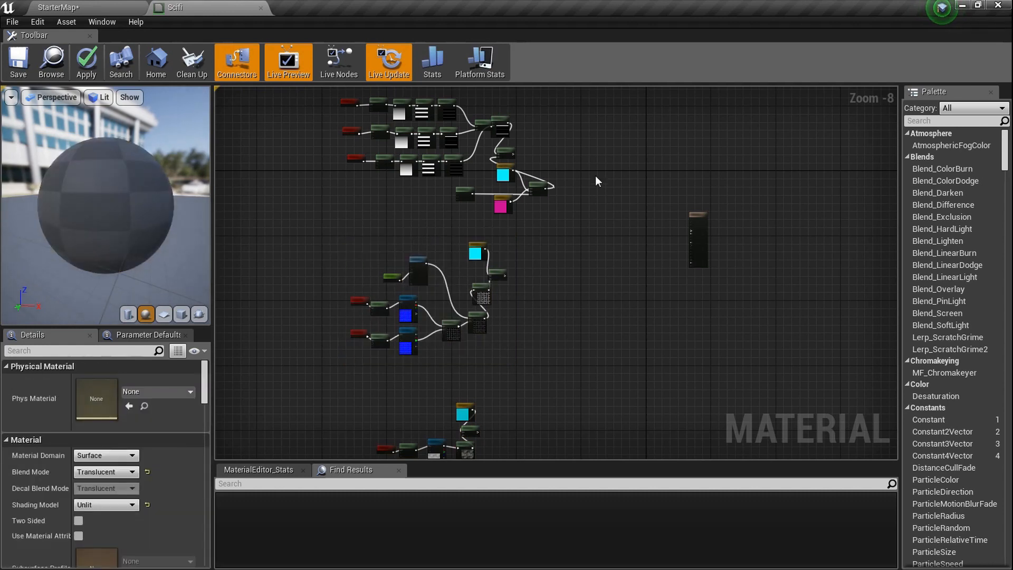
Rearrange the stripe, hex rim and smoke node groups into a vertical column, moving each group up and to the left.
right_click_drag(563, 241, 558, 299)
left_click_drag(559, 269, 395, 176)
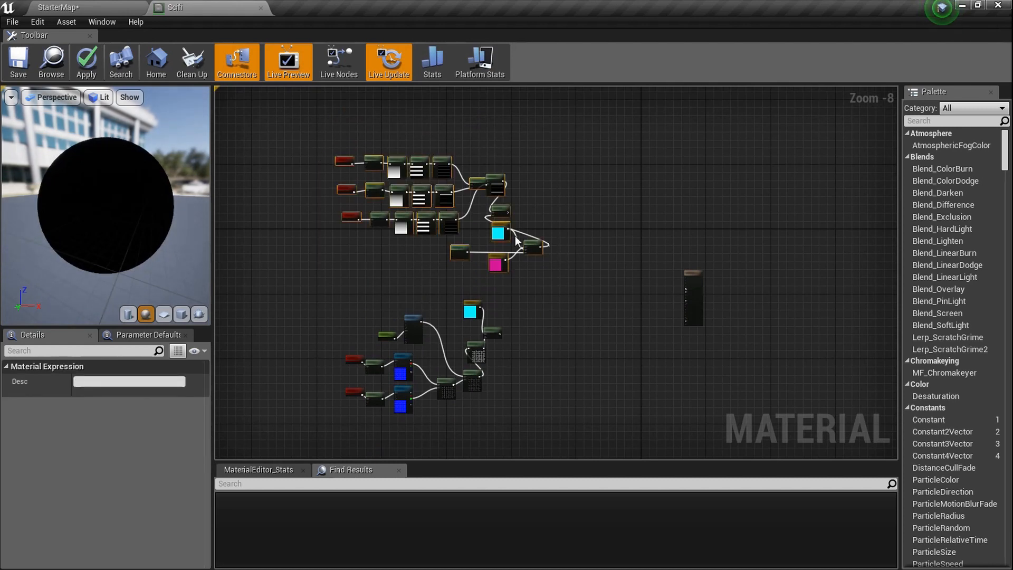
left_click_drag(496, 232, 472, 202)
right_click_drag(516, 326, 535, 260)
left_click_drag(554, 348, 373, 243)
left_click_drag(500, 292, 491, 286)
right_click_drag(526, 429, 540, 344)
left_click_drag(520, 383, 412, 317)
left_click_drag(503, 366, 486, 354)
Place two Add nodes, one above the other, between the effect node groups and the Scifi material node.
right_click_drag(486, 353, 551, 296)
scroll(543, 243, "up", 1)
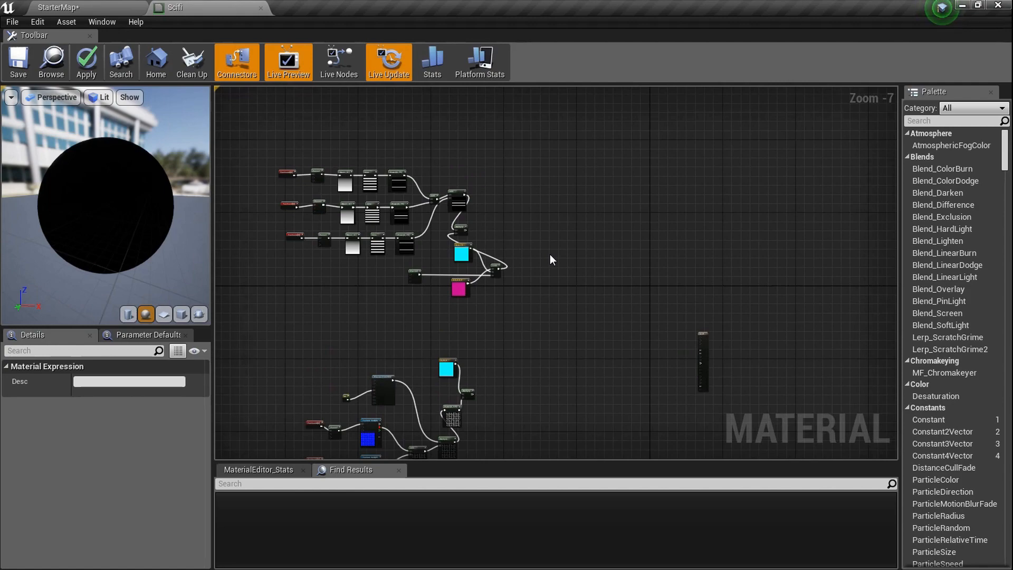
scroll(549, 255, "up", 3)
right_click_drag(550, 255, 550, 205)
scroll(549, 206, "down", 3)
scroll(537, 240, "up", 1)
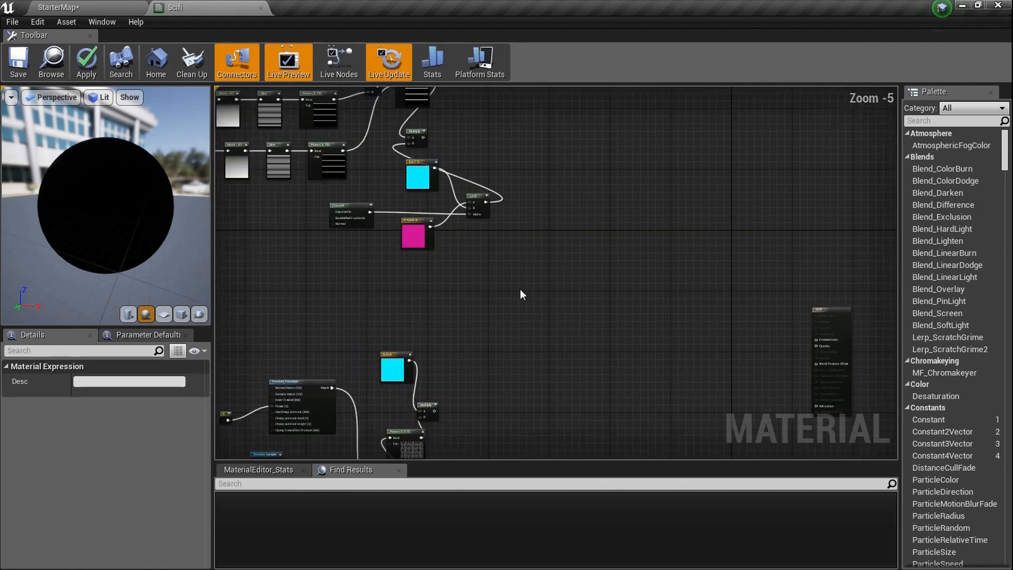
key("a")
left_click(521, 254)
left_click(517, 301)
right_click_drag(505, 247, 534, 327)
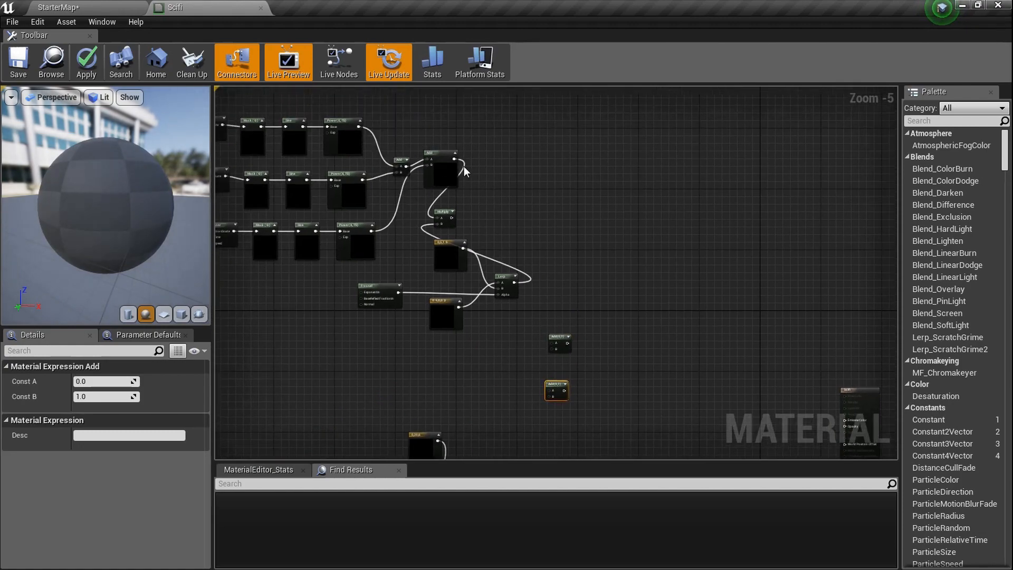
Connect the stripe group's last Add node and the hex rim group's Power(X, 0.5) node to the upper new Add node's A and B inputs.
scroll(466, 173, "up", 2)
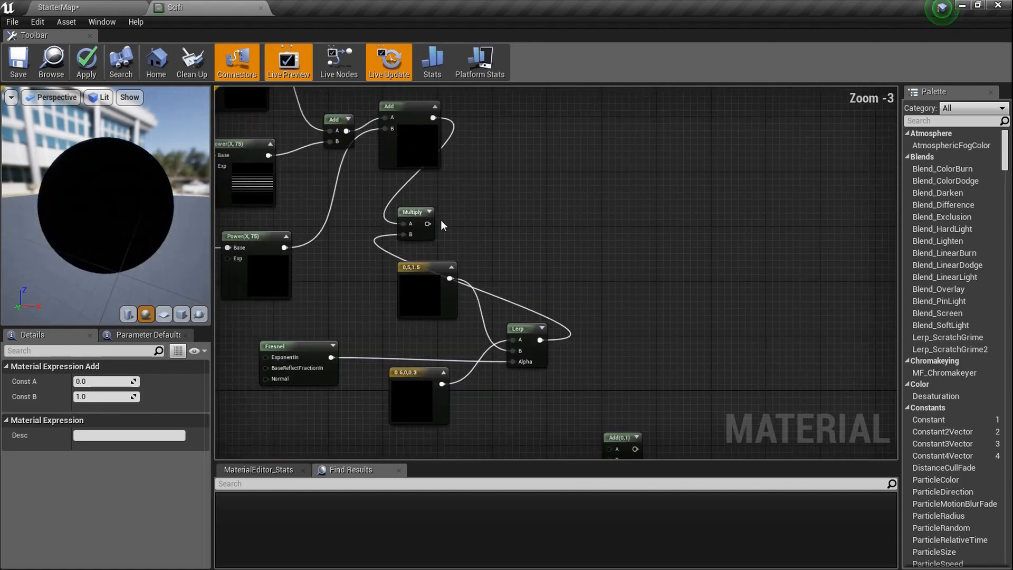
left_click_drag(534, 123, 609, 340)
right_click_drag(607, 367, 590, 177)
right_click_drag(458, 315, 478, 226)
right_click_drag(466, 290, 468, 325)
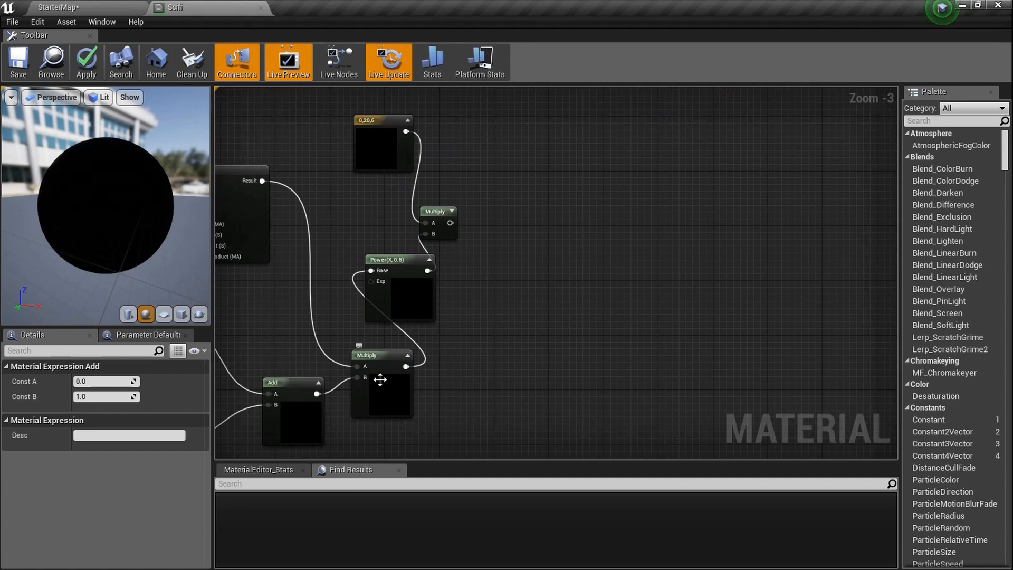
right_click_drag(420, 291, 436, 331)
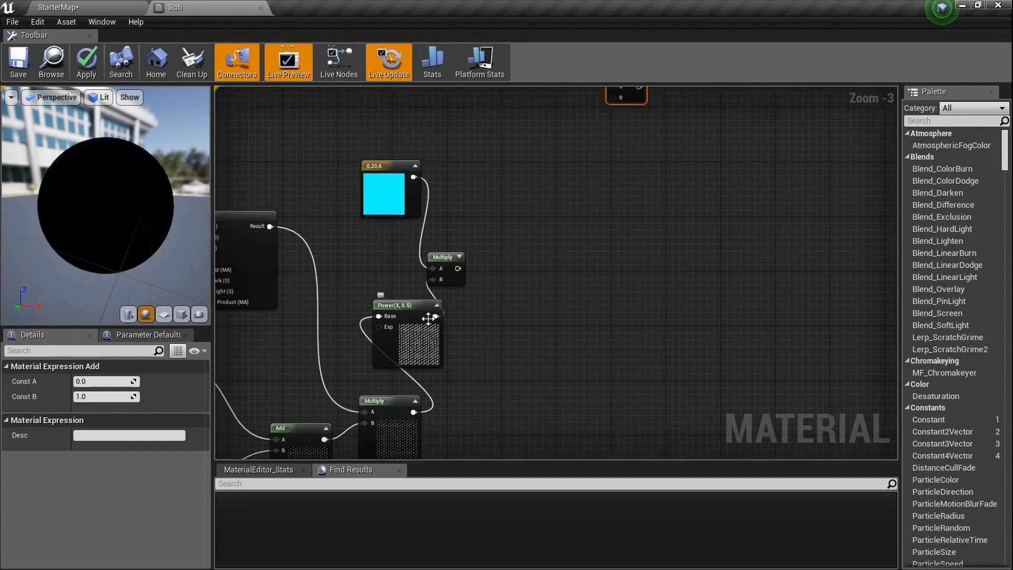
left_click_drag(541, 168, 618, 342)
right_click_drag(615, 340, 600, 328)
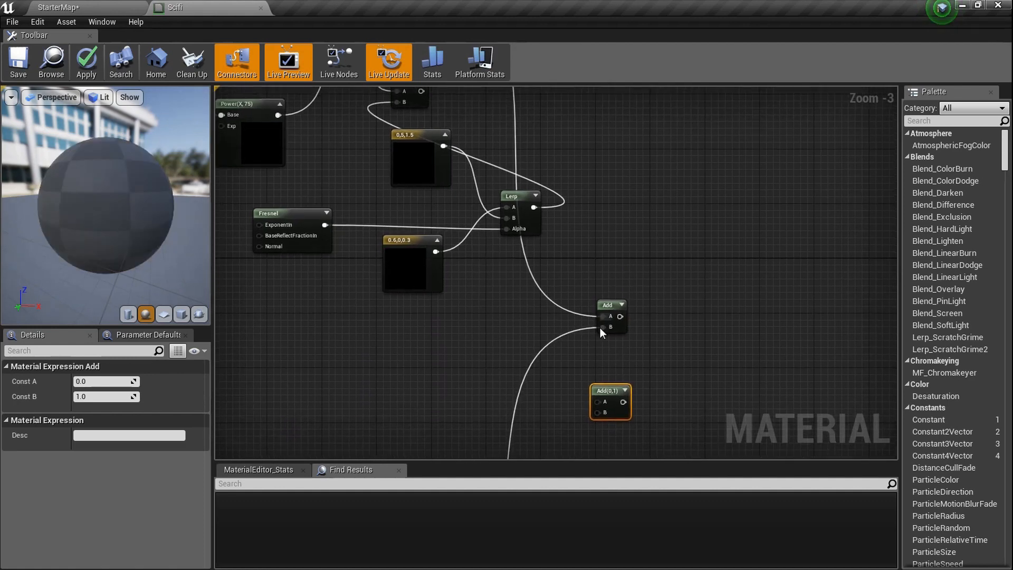
Connect the stripe group's Multiply output to the lower Add node's A input and the hex rim group's Multiply output to its B.
right_click_drag(502, 217, 487, 265)
left_click_drag(405, 139, 595, 404)
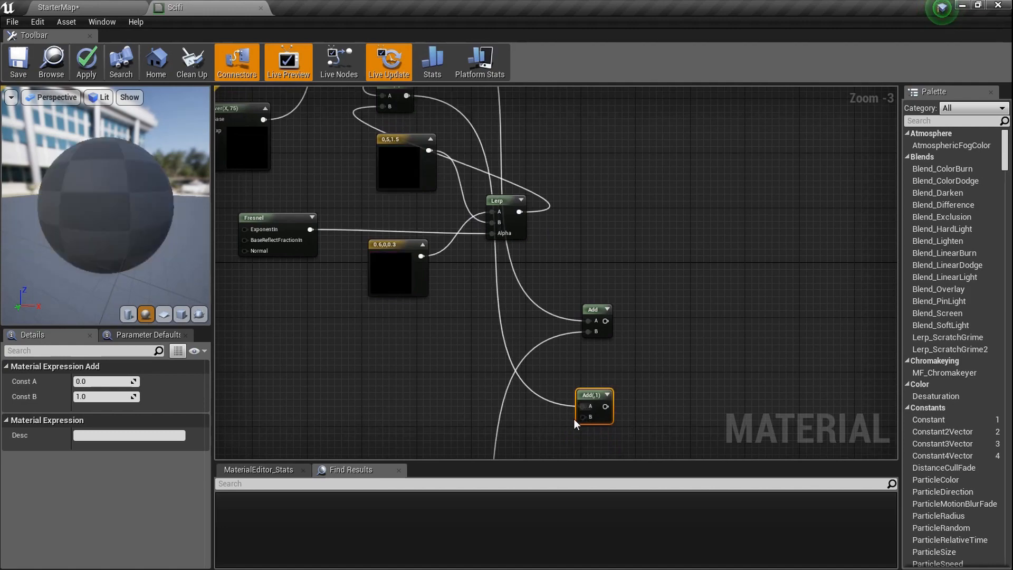
right_click_drag(574, 419, 568, 199)
left_click_drag(437, 355, 417, 367)
Move the two connected Add nodes together and place another pair of Add nodes between them and the Scifi material node.
scroll(626, 293, "down", 4)
left_click_drag(544, 295, 583, 283)
right_click_drag(581, 311, 557, 240)
left_click_drag(564, 274, 544, 232)
scroll(581, 232, "up", 4)
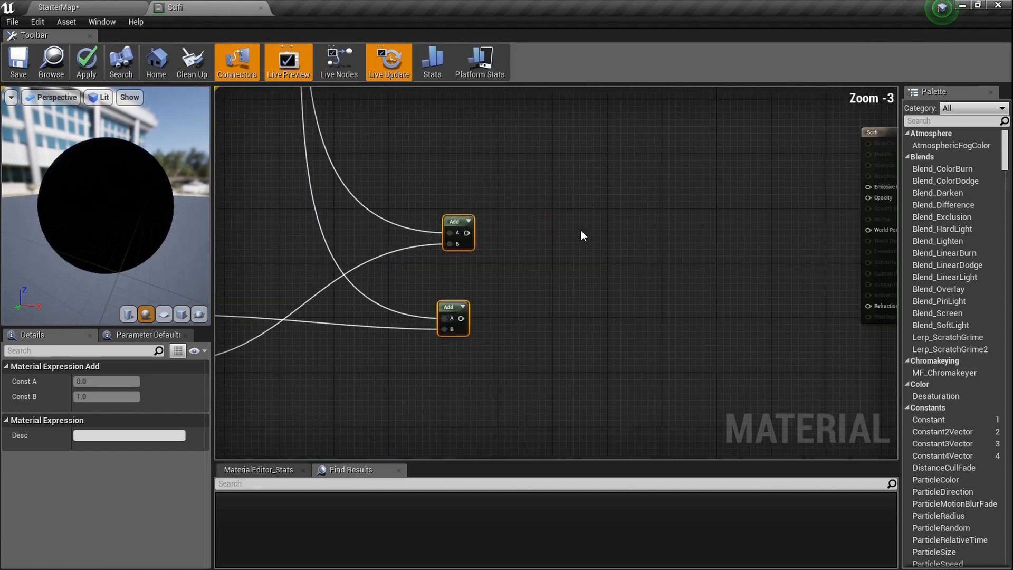
left_click(581, 233)
left_click(575, 326)
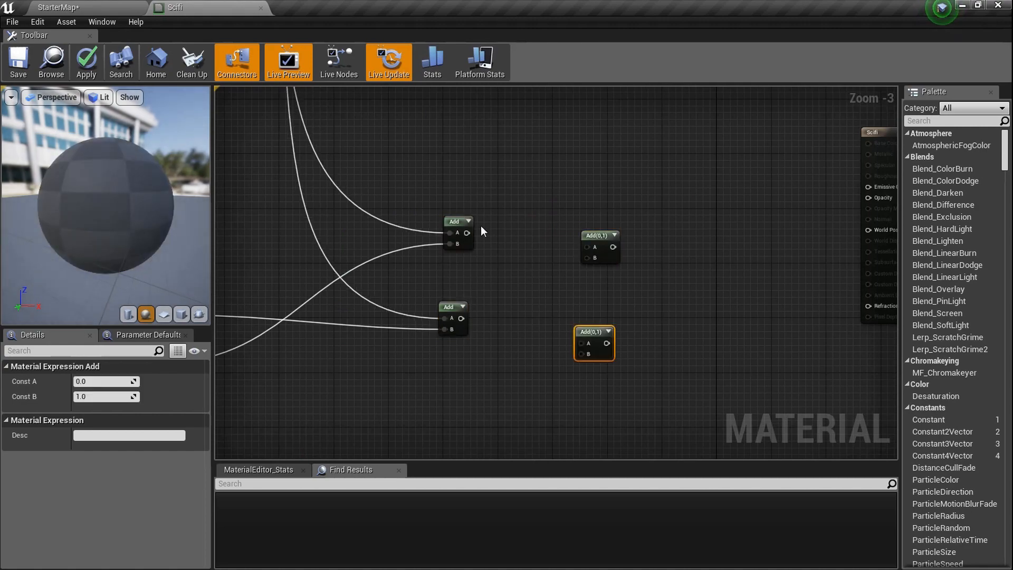
Connect the first Add pair to the second pair's A inputs, and the smoke group's Power(X, 4) node to the upper second Add node's B.
scroll(480, 226, "up", 2)
left_click_drag(527, 235, 627, 253)
scroll(462, 199, "down", 3)
right_click_drag(462, 199, 573, 263)
right_click_drag(375, 387, 447, 344)
right_click_drag(707, 389, 656, 268)
right_click_drag(548, 446, 676, 196)
right_click_drag(516, 298, 565, 327)
left_click_drag(481, 381, 803, 171)
Connect the smoke group's Multiply output to the B input of the lower Add node in the second pair.
right_click_drag(792, 217, 837, 58)
right_click_drag(485, 447, 520, 361)
scroll(520, 364, "up", 4)
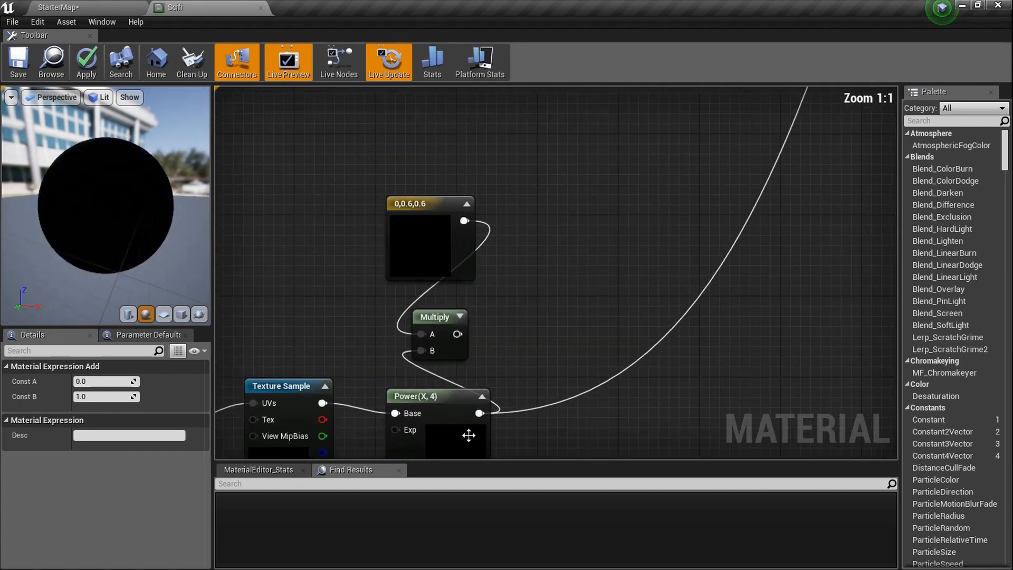
scroll(441, 378, "up", 3)
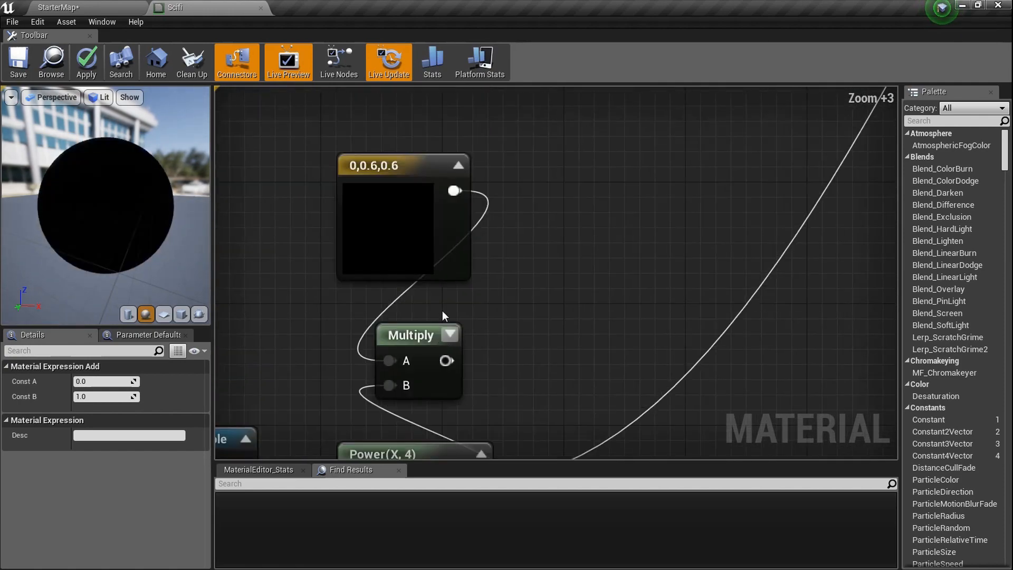
scroll(423, 298, "down", 5)
right_click_drag(701, 100, 364, 455)
right_click_drag(510, 174, 494, 236)
left_click_drag(511, 242, 299, 407)
Connect the second pair's lower Add node to the material's Emissive Color and the upper one to Opacity, and save the material.
scroll(590, 280, "down", 5)
right_click_drag(642, 268, 448, 457)
scroll(496, 324, "up", 4)
right_click_drag(499, 328, 486, 303)
scroll(486, 303, "up", 1)
left_click_drag(426, 364, 509, 235)
left_click_drag(429, 256, 432, 257)
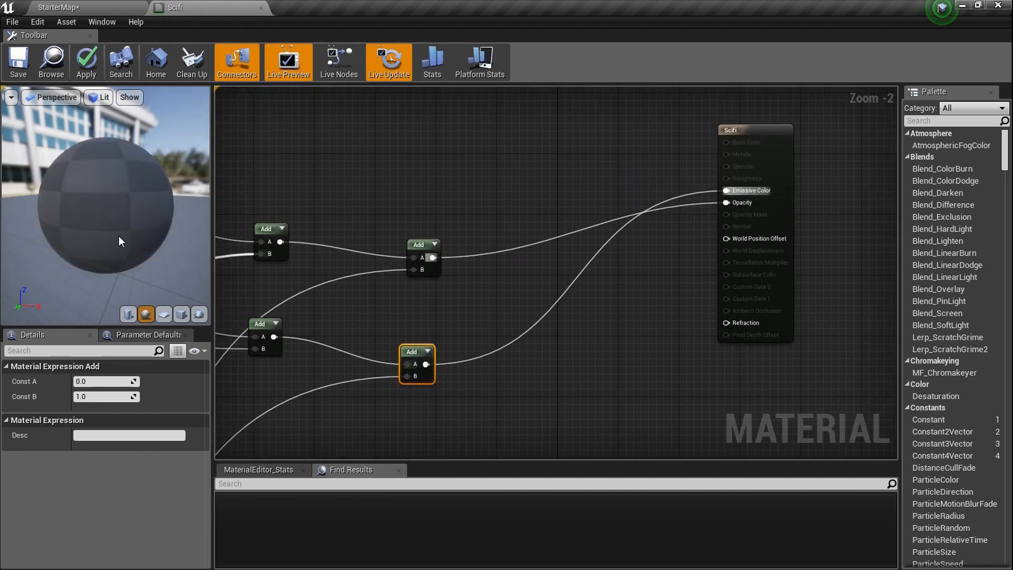
left_click(31, 72)
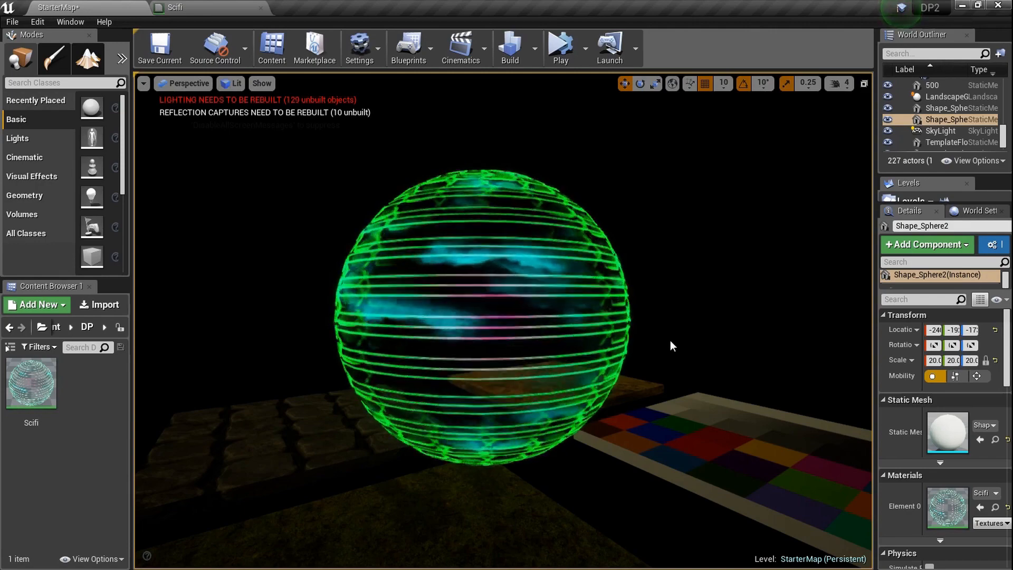
Examine the combined stripe, hex rim and smoke effect on the sphere in StarterMap from several angles and distances.
mouse_move(670, 340)
right_mouse_down()
mouse_move(622, 340)
mouse_move(659, 340)
mouse_move(634, 330)
mouse_move(650, 319)
mouse_move(627, 324)
mouse_move(630, 393)
mouse_move(631, 333)
mouse_move(669, 338)
right_mouse_up()
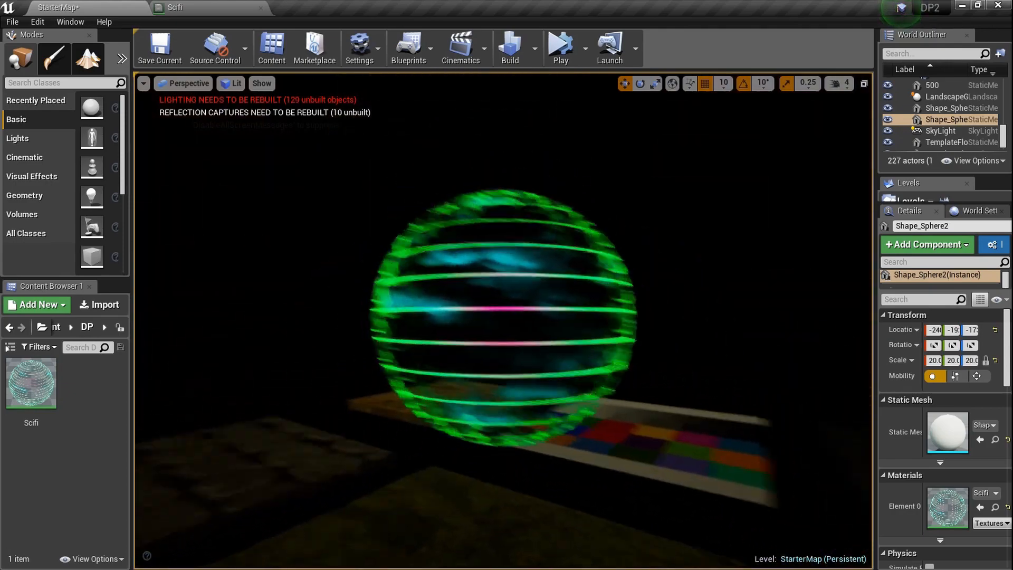
right_click_drag(670, 338, 612, 322)
right_click_drag(209, 347, 306, 338)
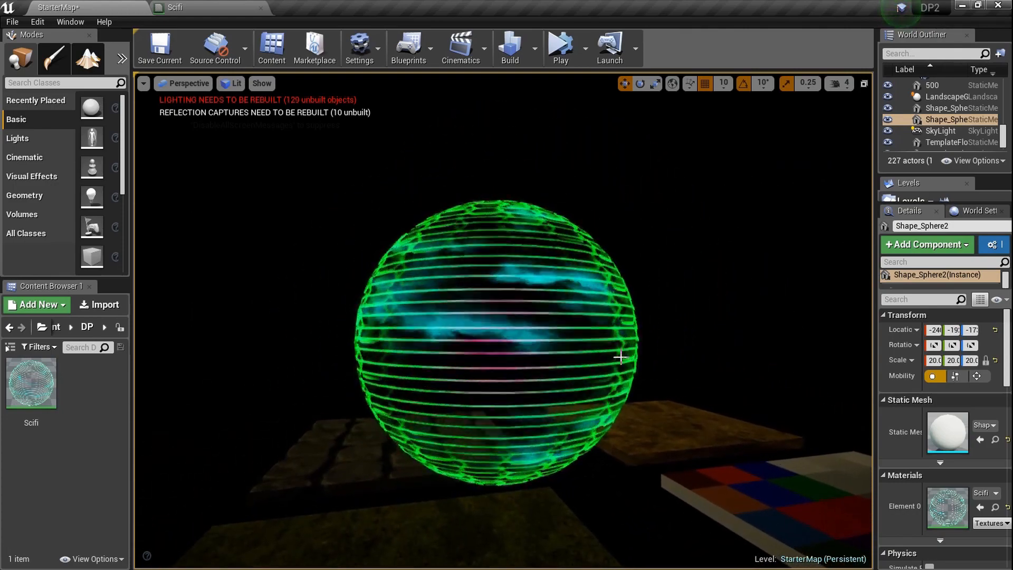
right_click_drag(620, 357, 622, 357)
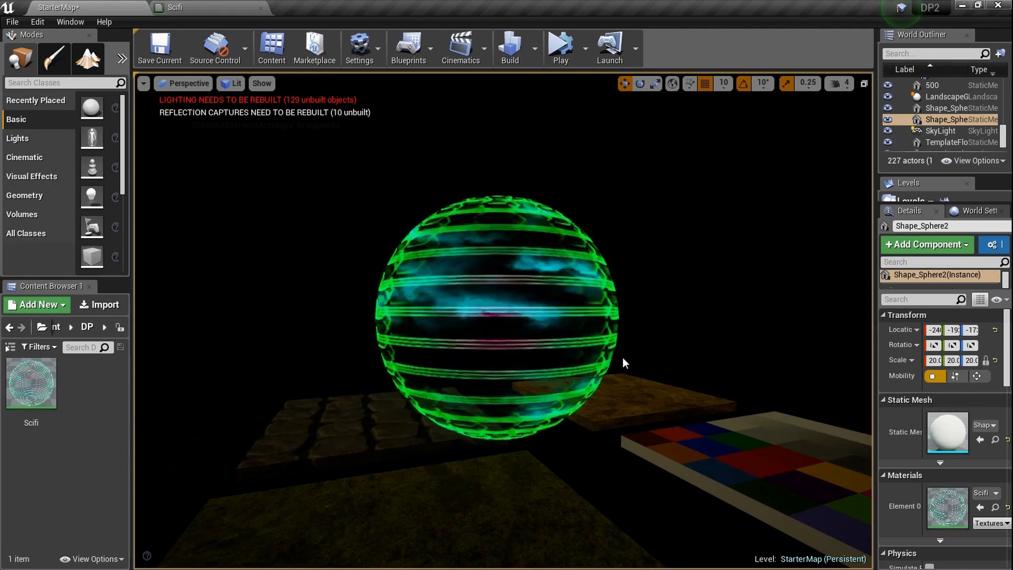
right_click_drag(622, 357, 622, 357)
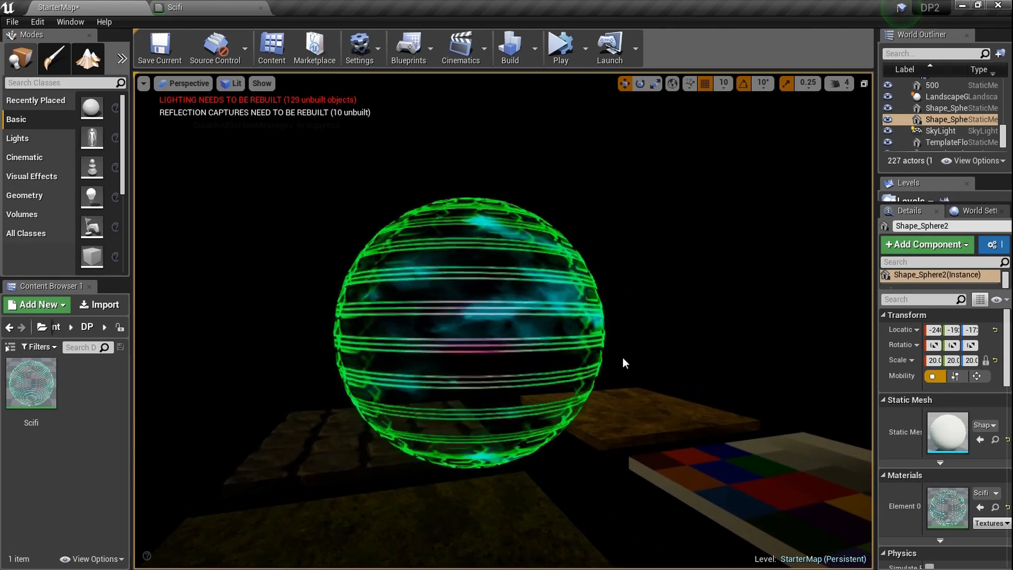
mouse_move(622, 358)
right_mouse_down()
mouse_move(603, 357)
mouse_move(617, 355)
right_mouse_up()
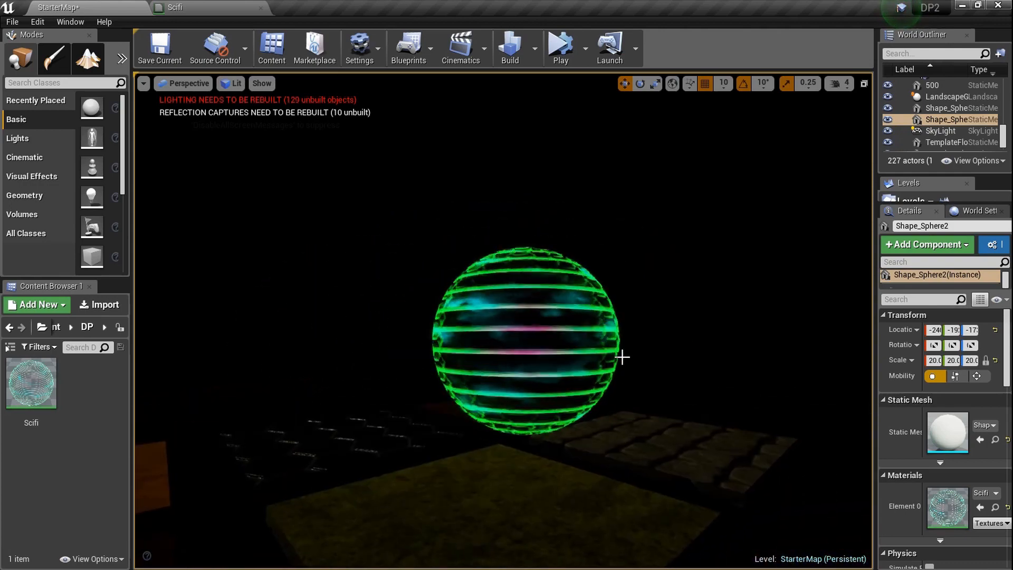
right_click_drag(620, 358, 627, 362)
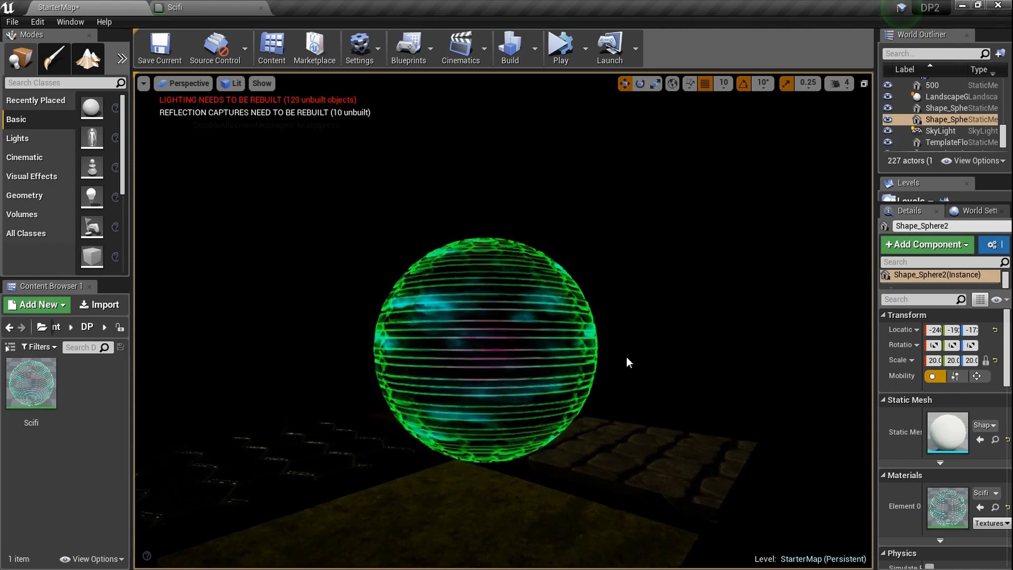
key("w")
right_click_drag(627, 362, 691, 385)
key("s")
key("a")
key("s")
key("w")
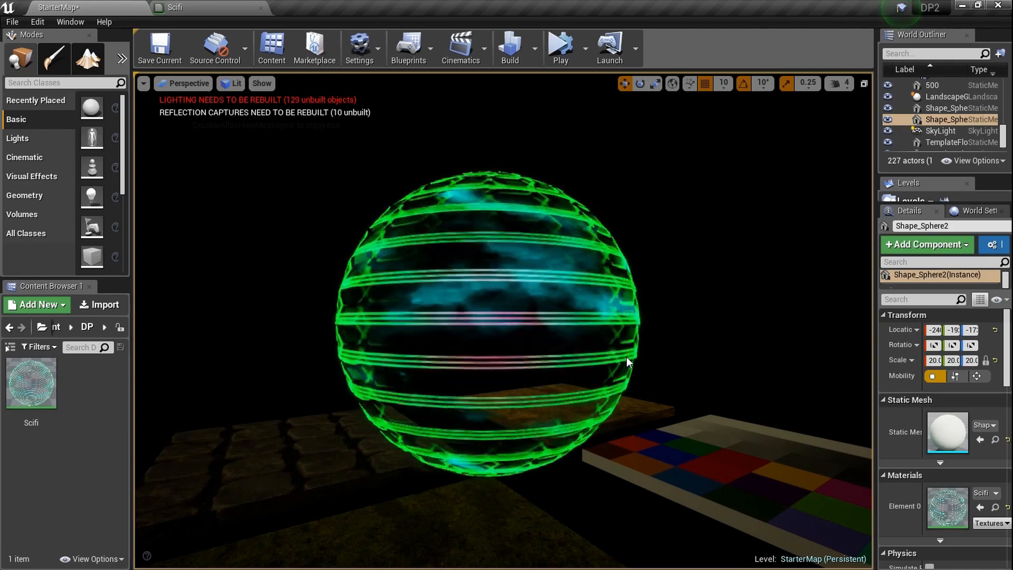
scroll(627, 362, "down", 2)
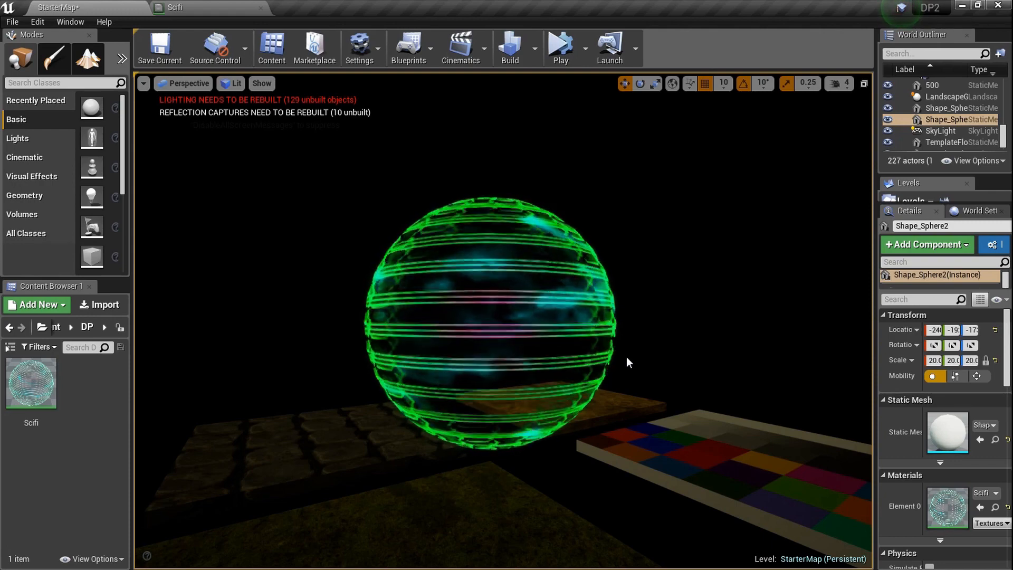
key("s")
mouse_move(626, 357)
right_mouse_down()
mouse_move(660, 356)
mouse_move(646, 340)
mouse_move(566, 341)
mouse_move(619, 344)
mouse_move(629, 330)
mouse_move(617, 331)
mouse_move(633, 356)
right_mouse_up()
key("a")
key("w")
key("w")
key("d")
key("s")
key("a")
key("e")
key("s")
key("q")
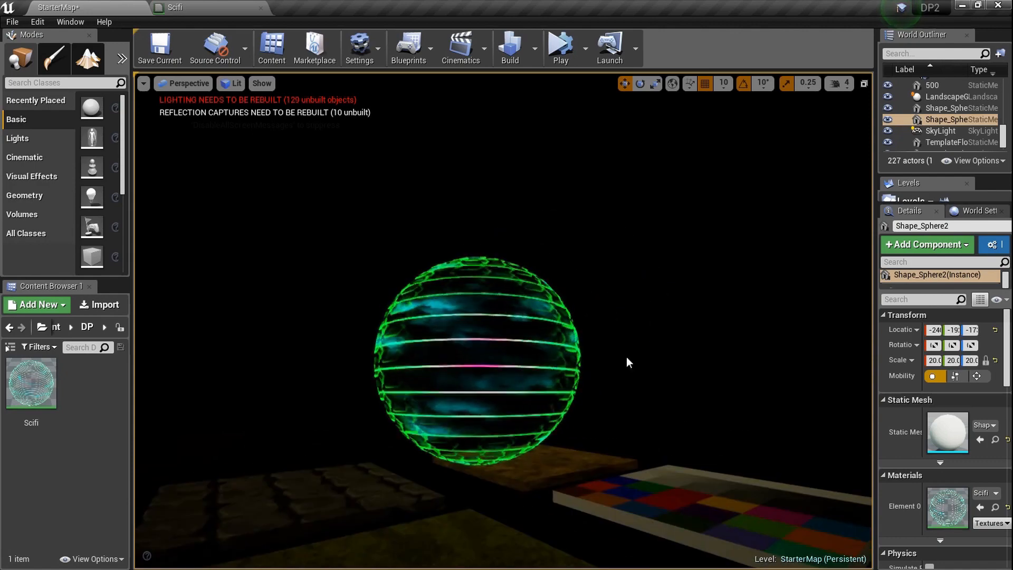